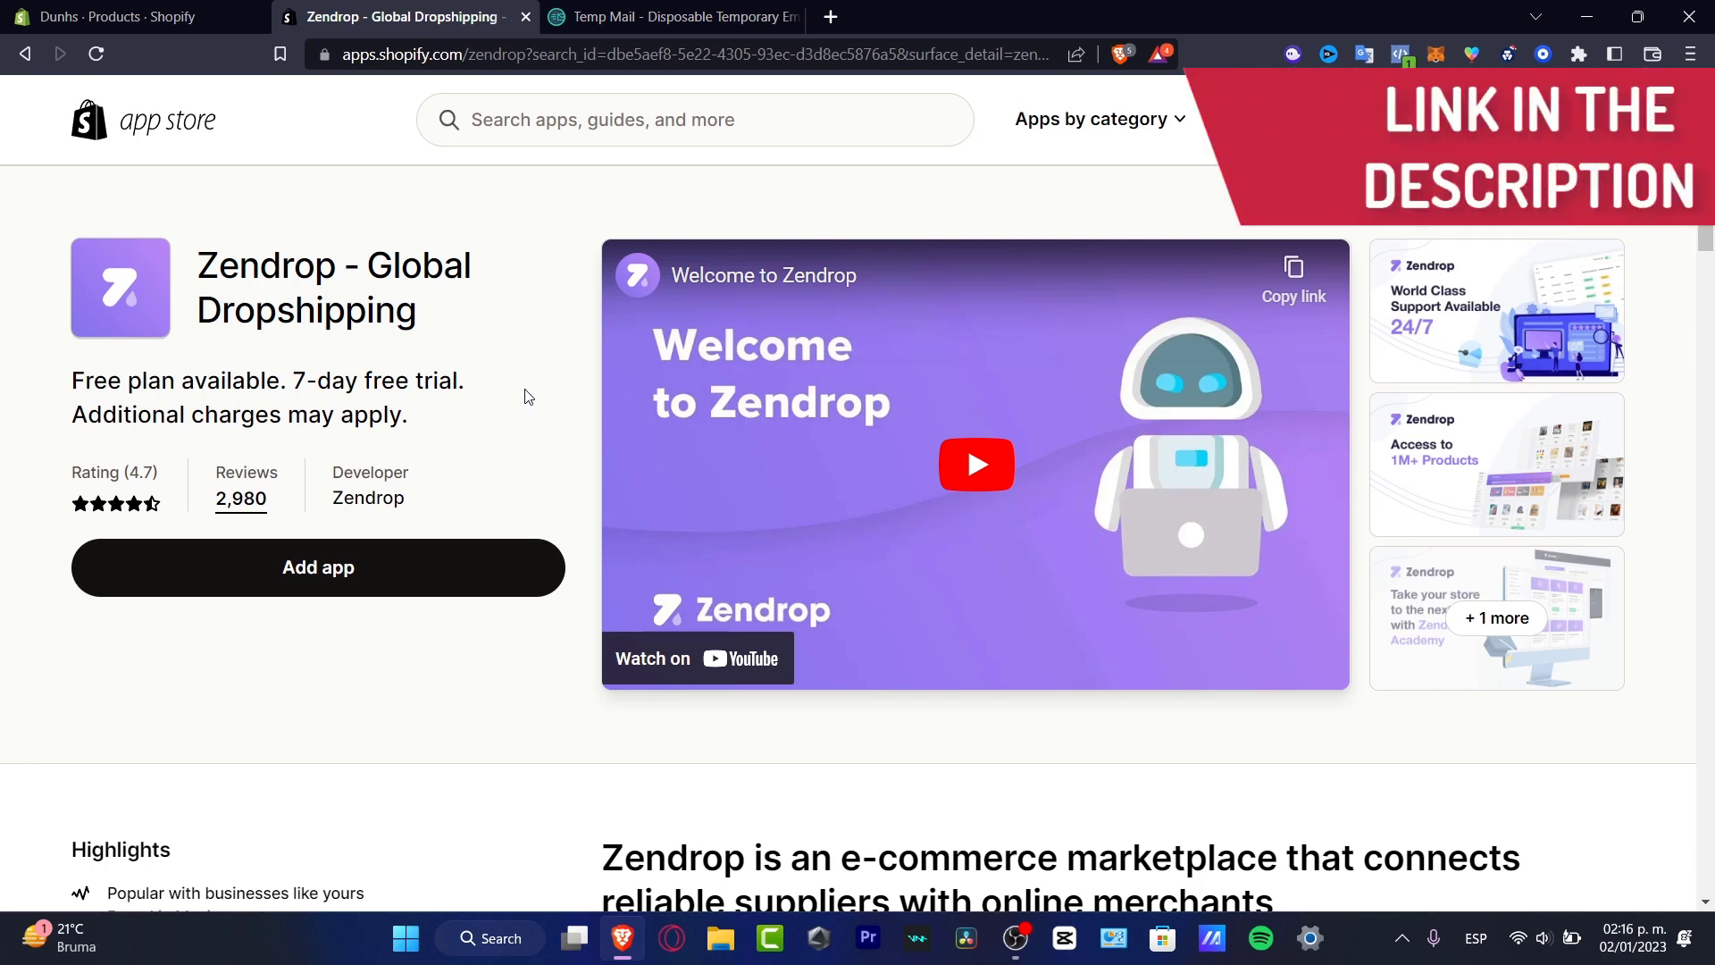
Switch to the Dunhs admin tab, dismiss the Picked for you dialog, and open Online Store themes.
click(184, 13)
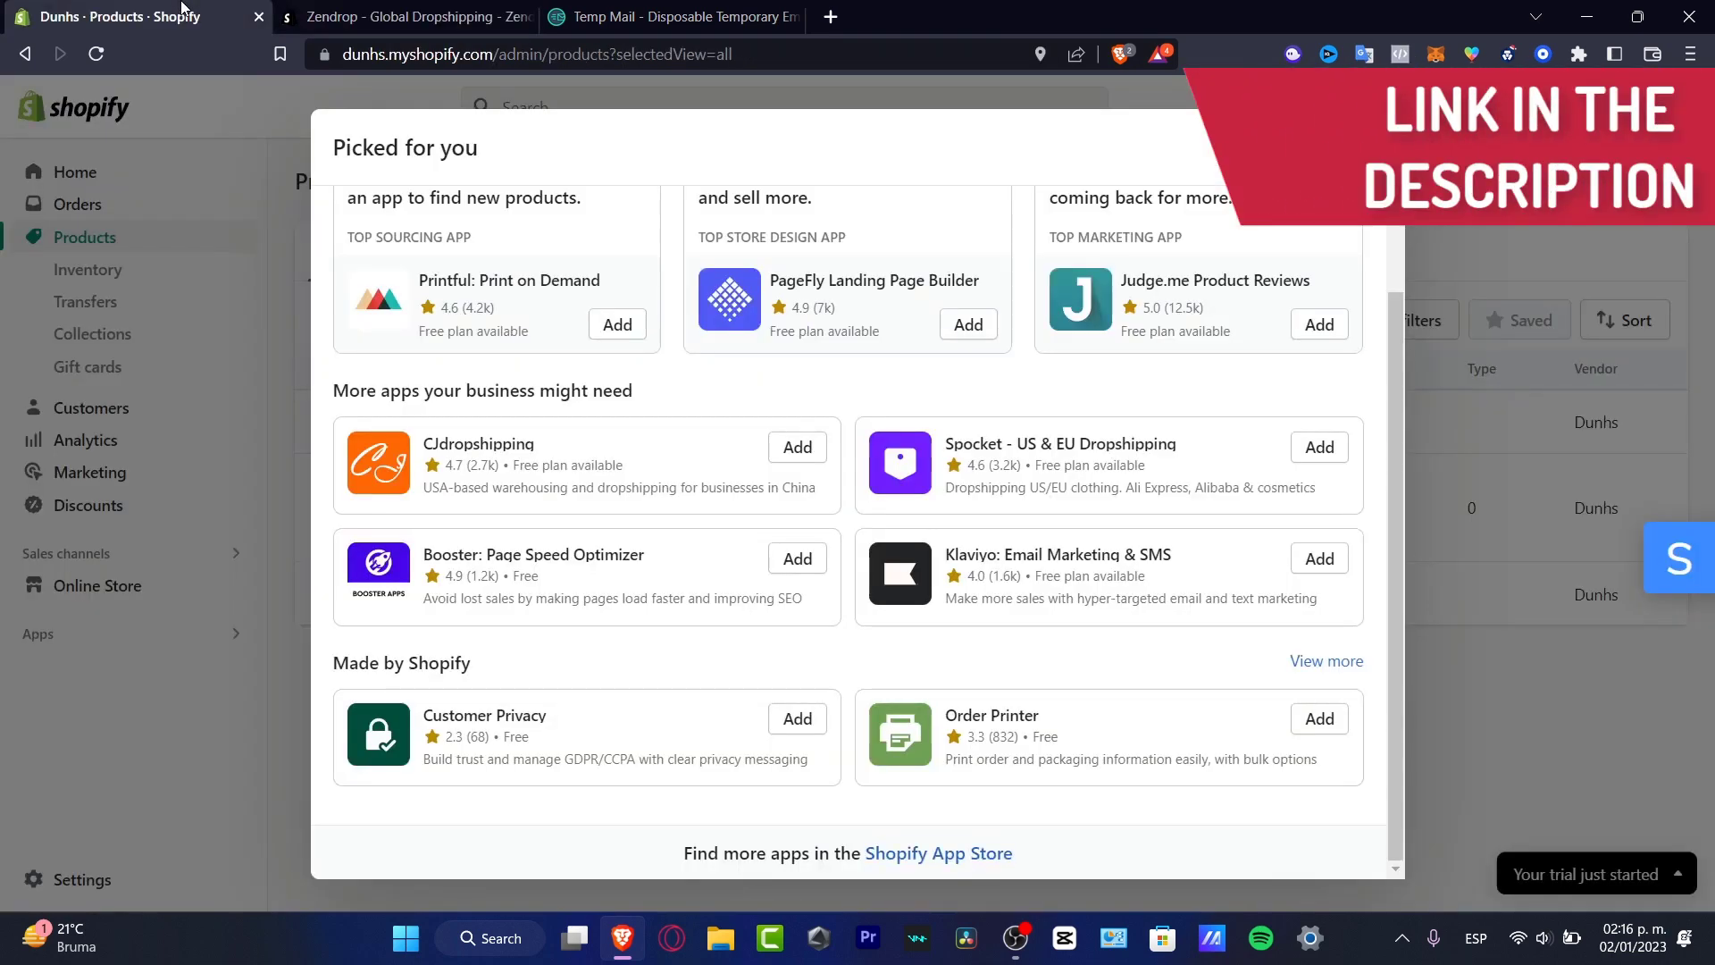
click(227, 155)
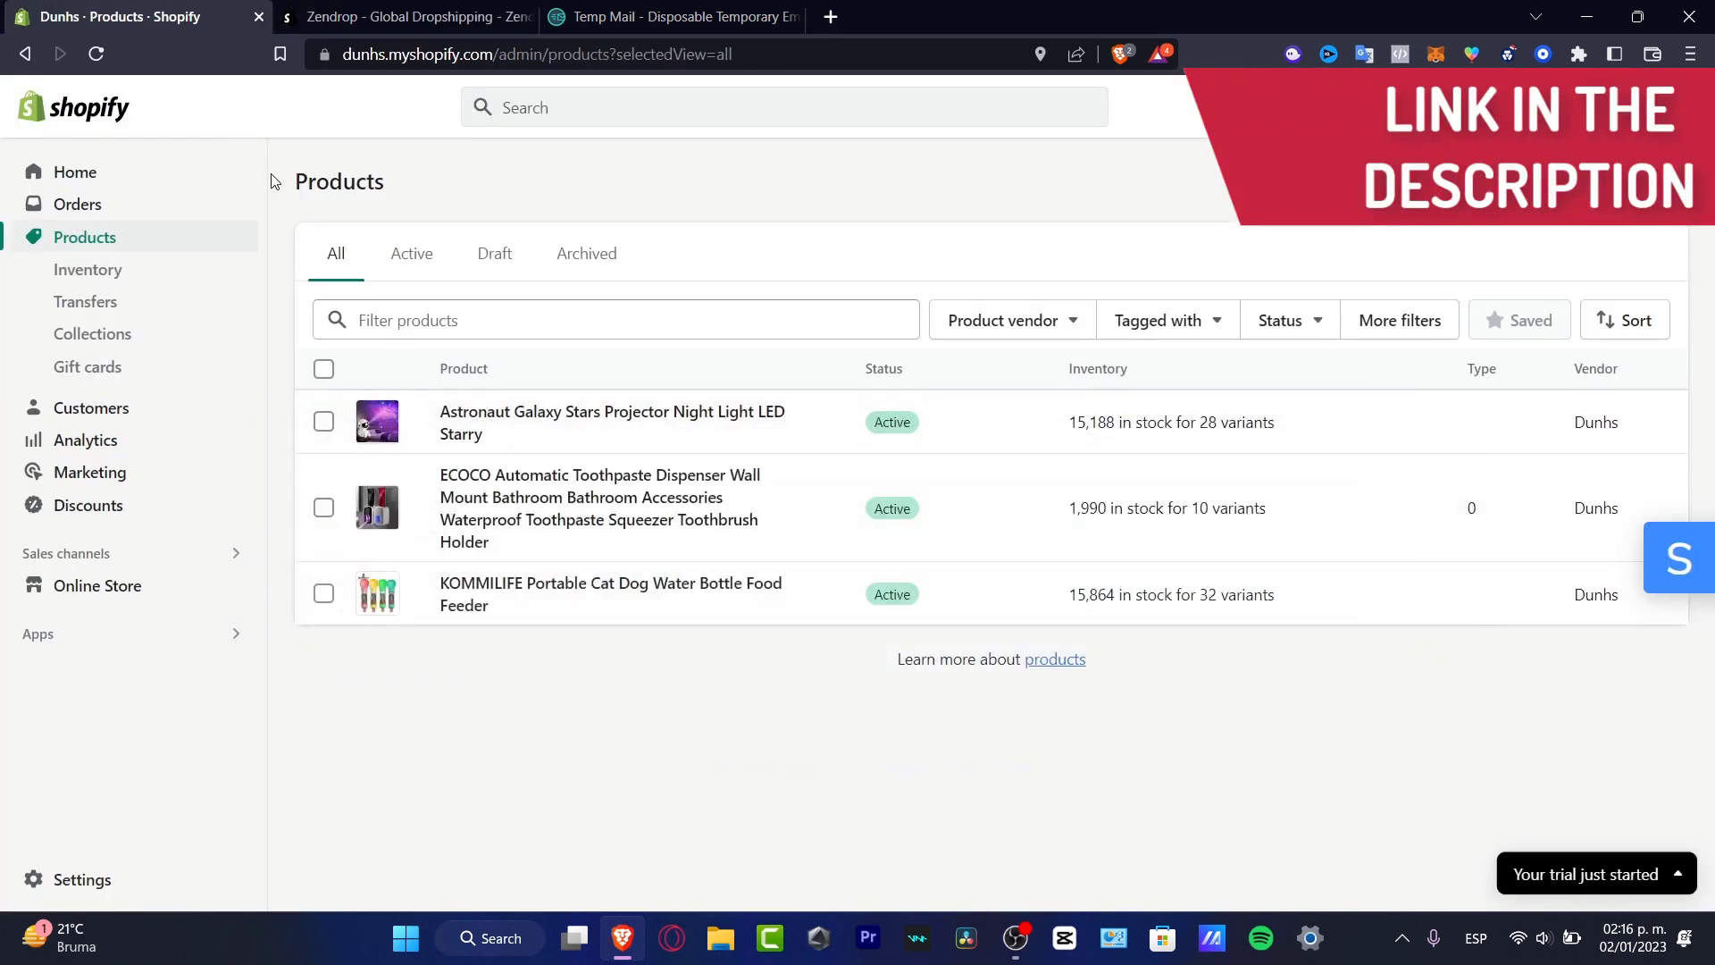
click(98, 591)
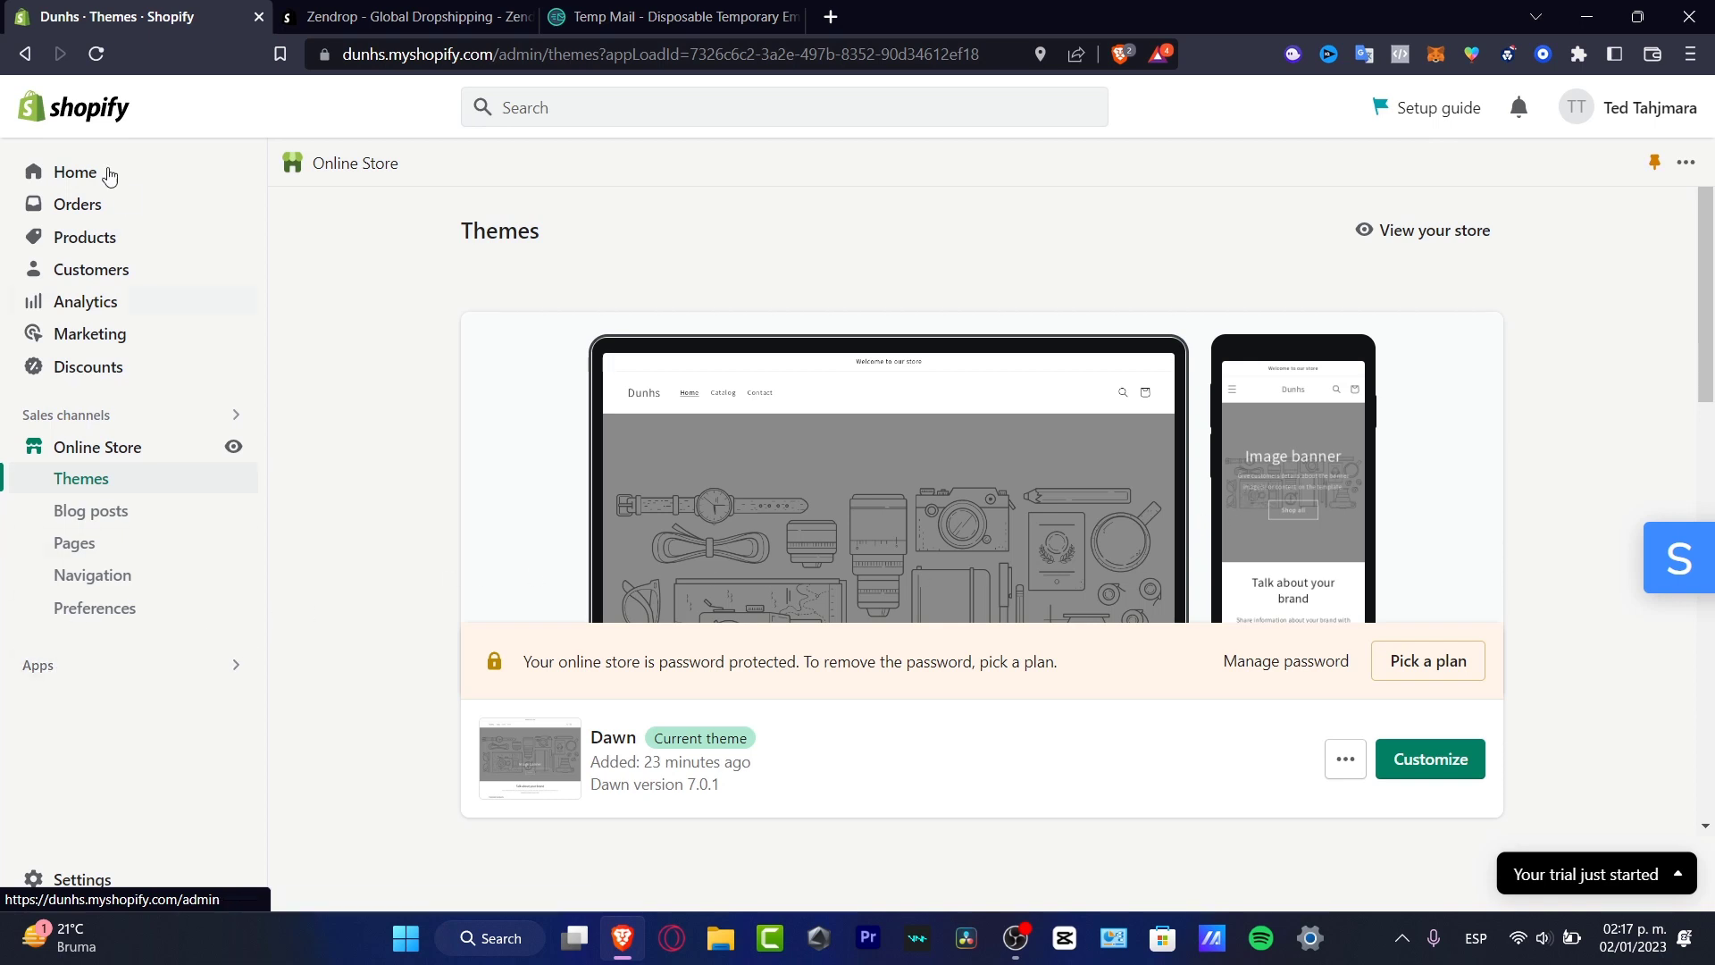
Go from the store's recommended apps to the full Shopify App Store.
click(236, 665)
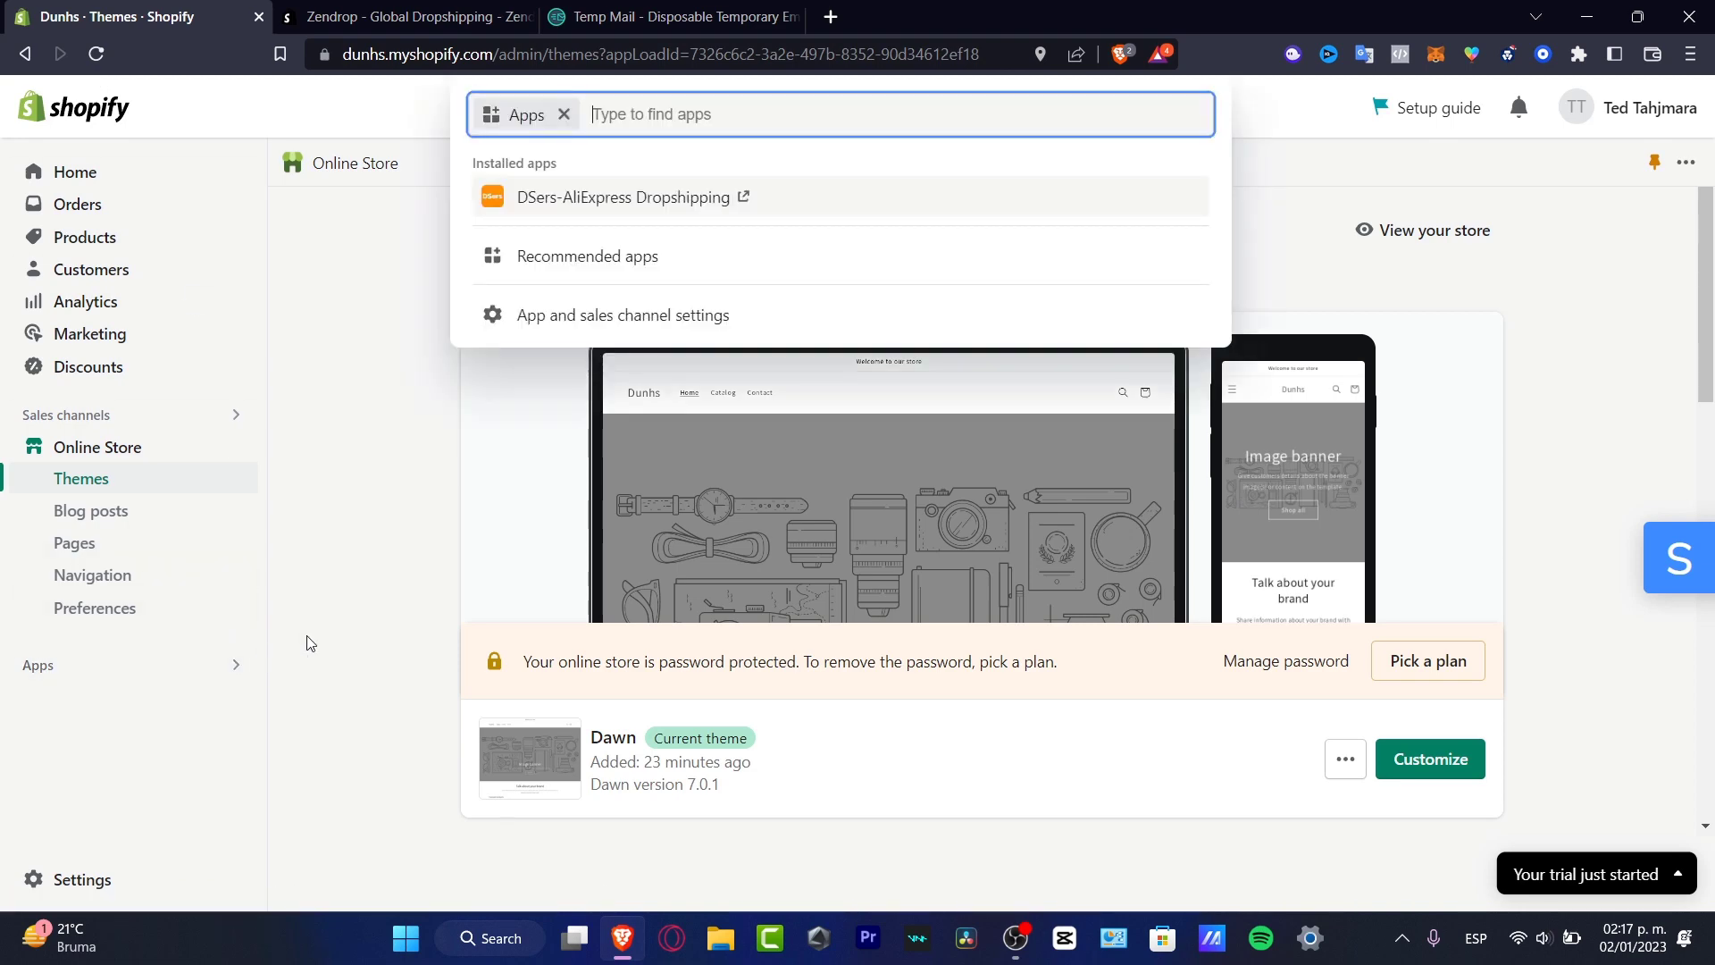
click(601, 257)
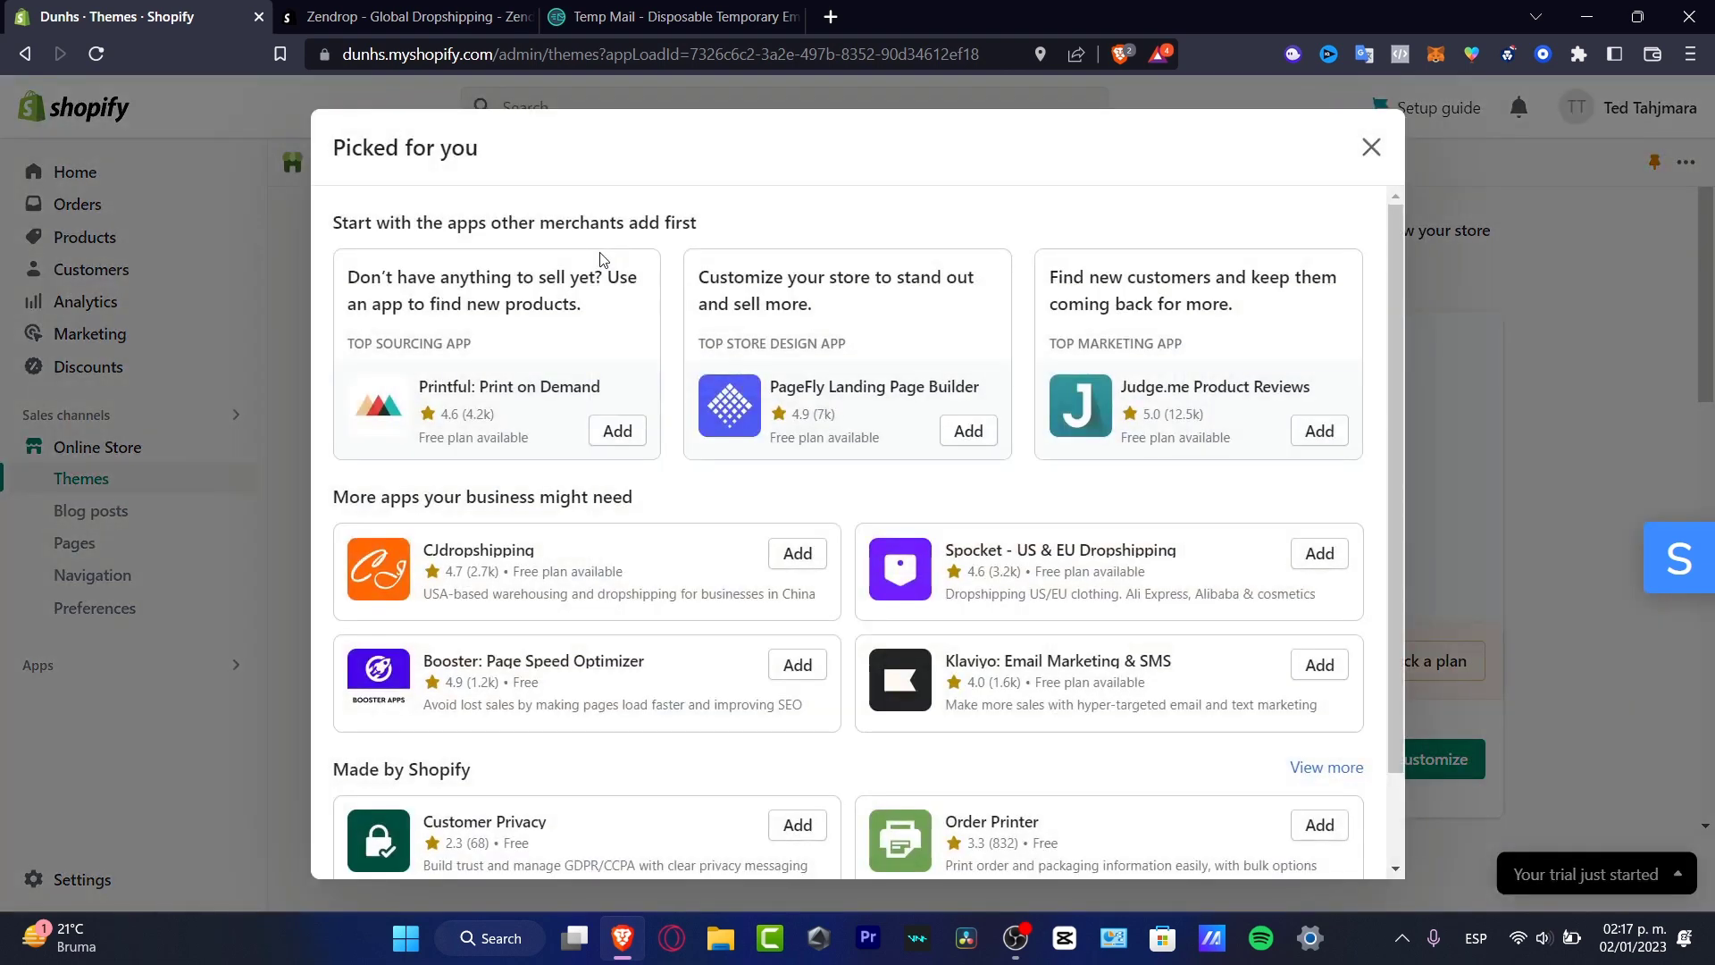
scroll(864, 498, down, 1)
scroll(864, 499, down, 2)
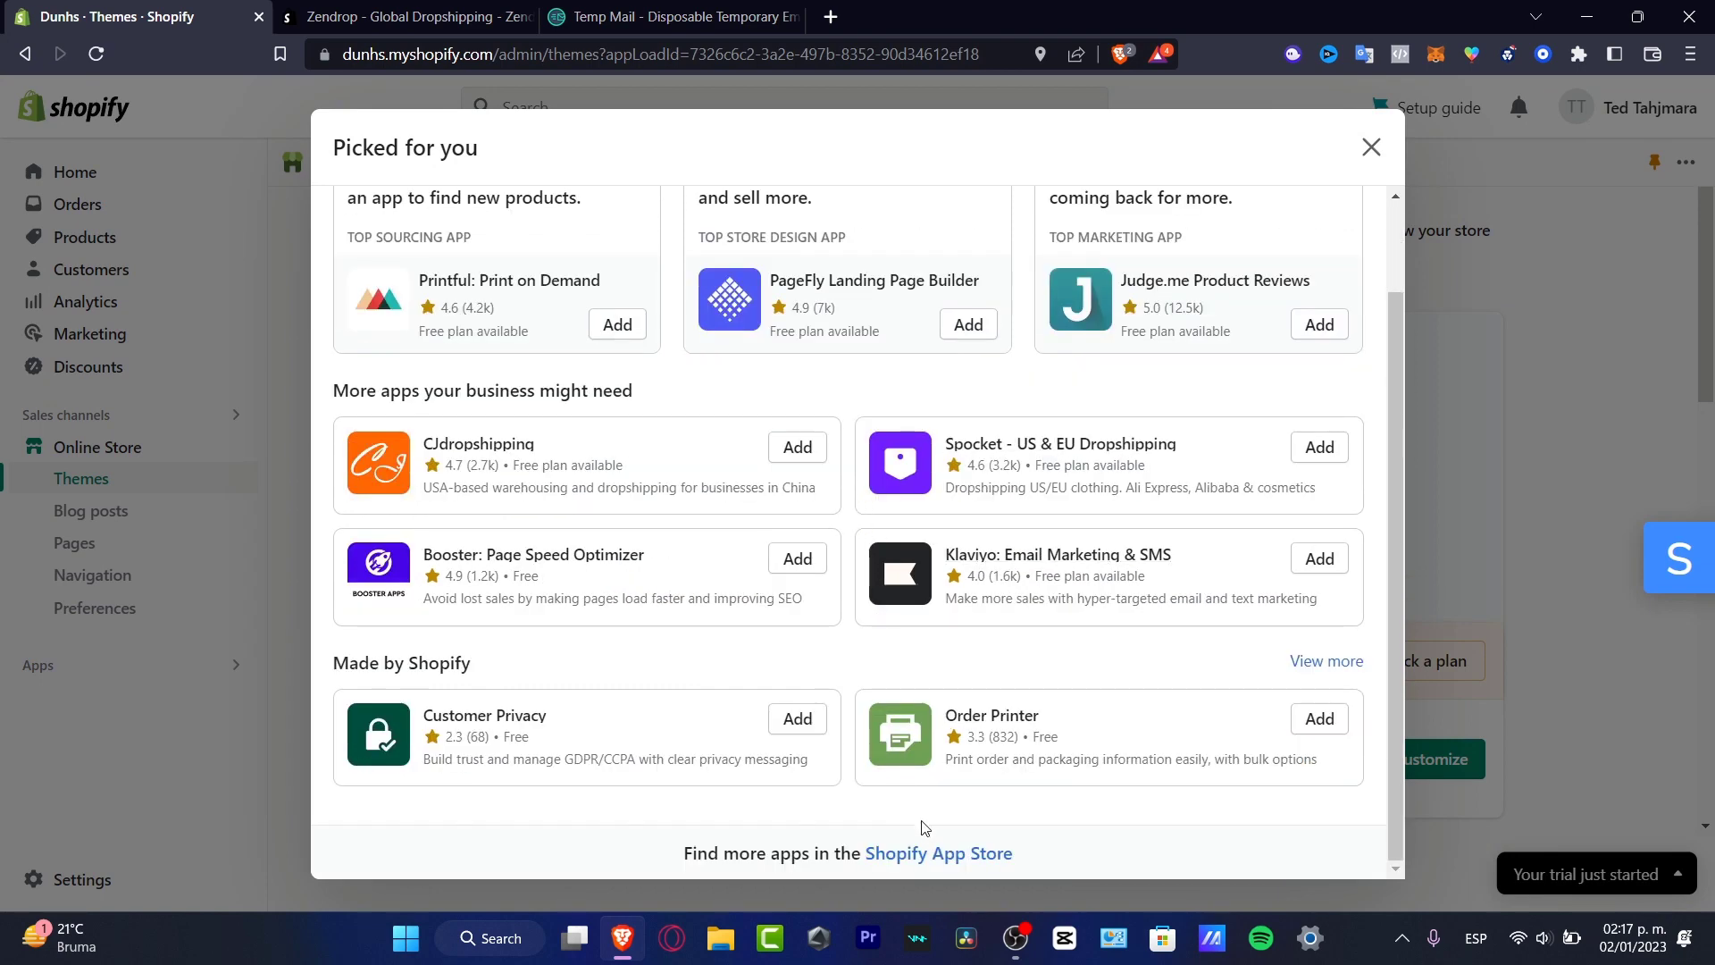
click(950, 855)
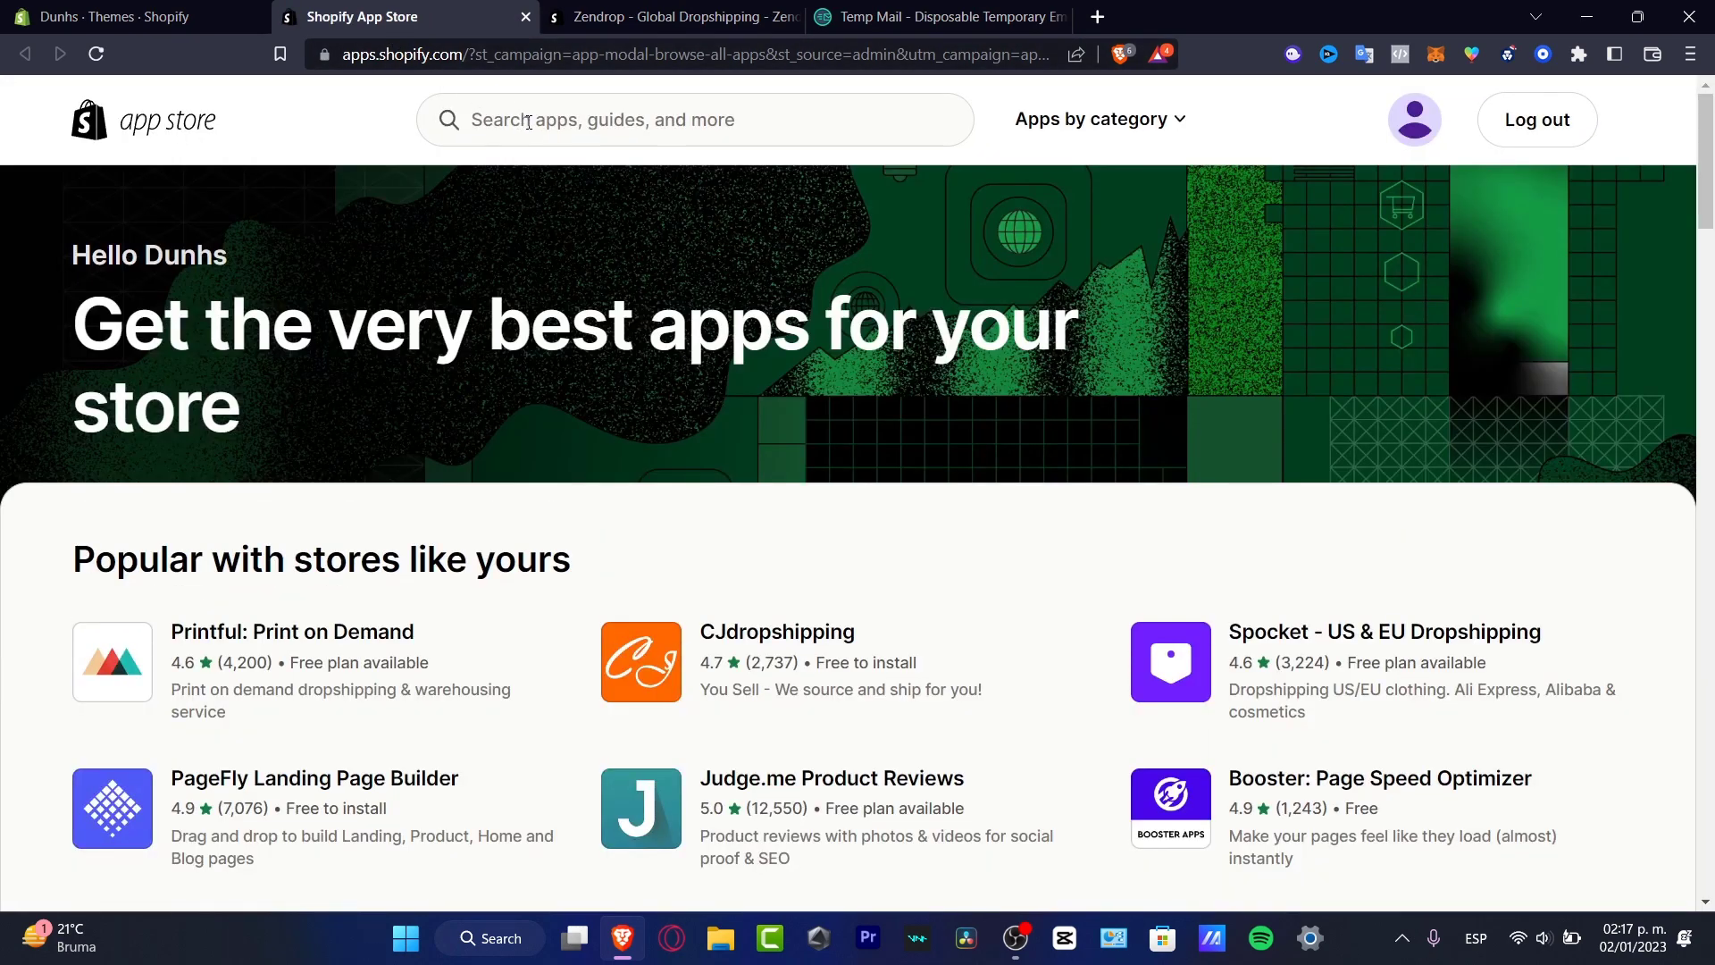
Search for Zendrop and choose Add app on its Zendrop - Global Dropshipping listing.
click(528, 123)
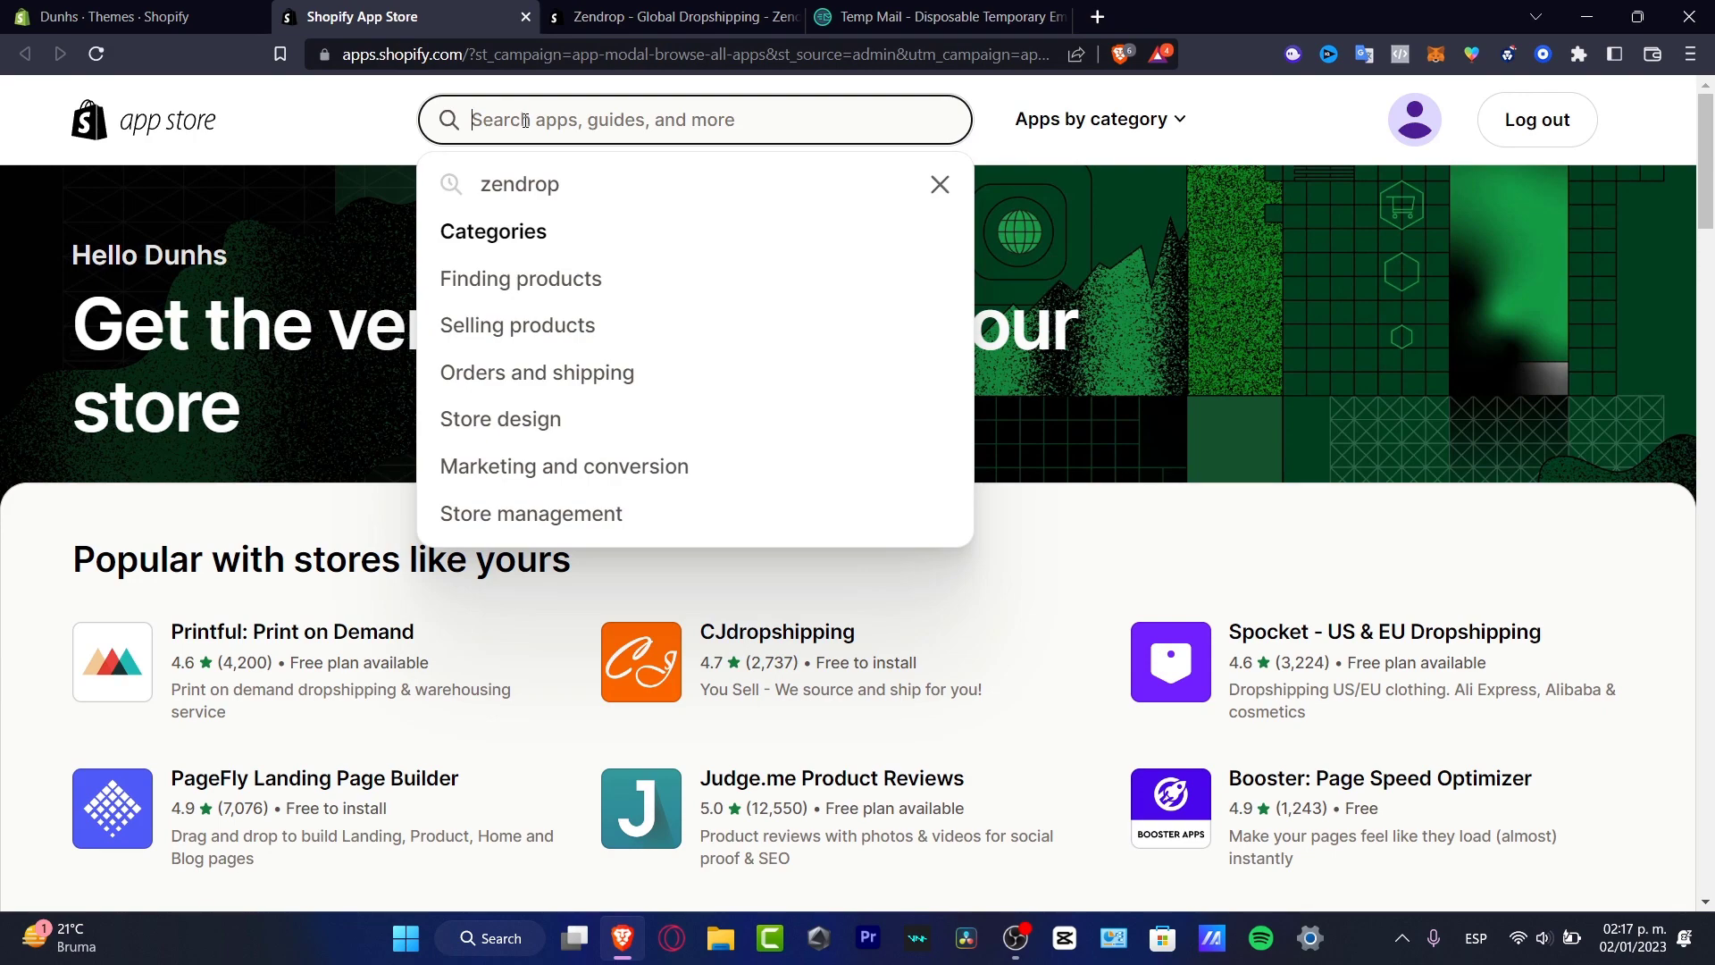
click(527, 20)
click(470, 18)
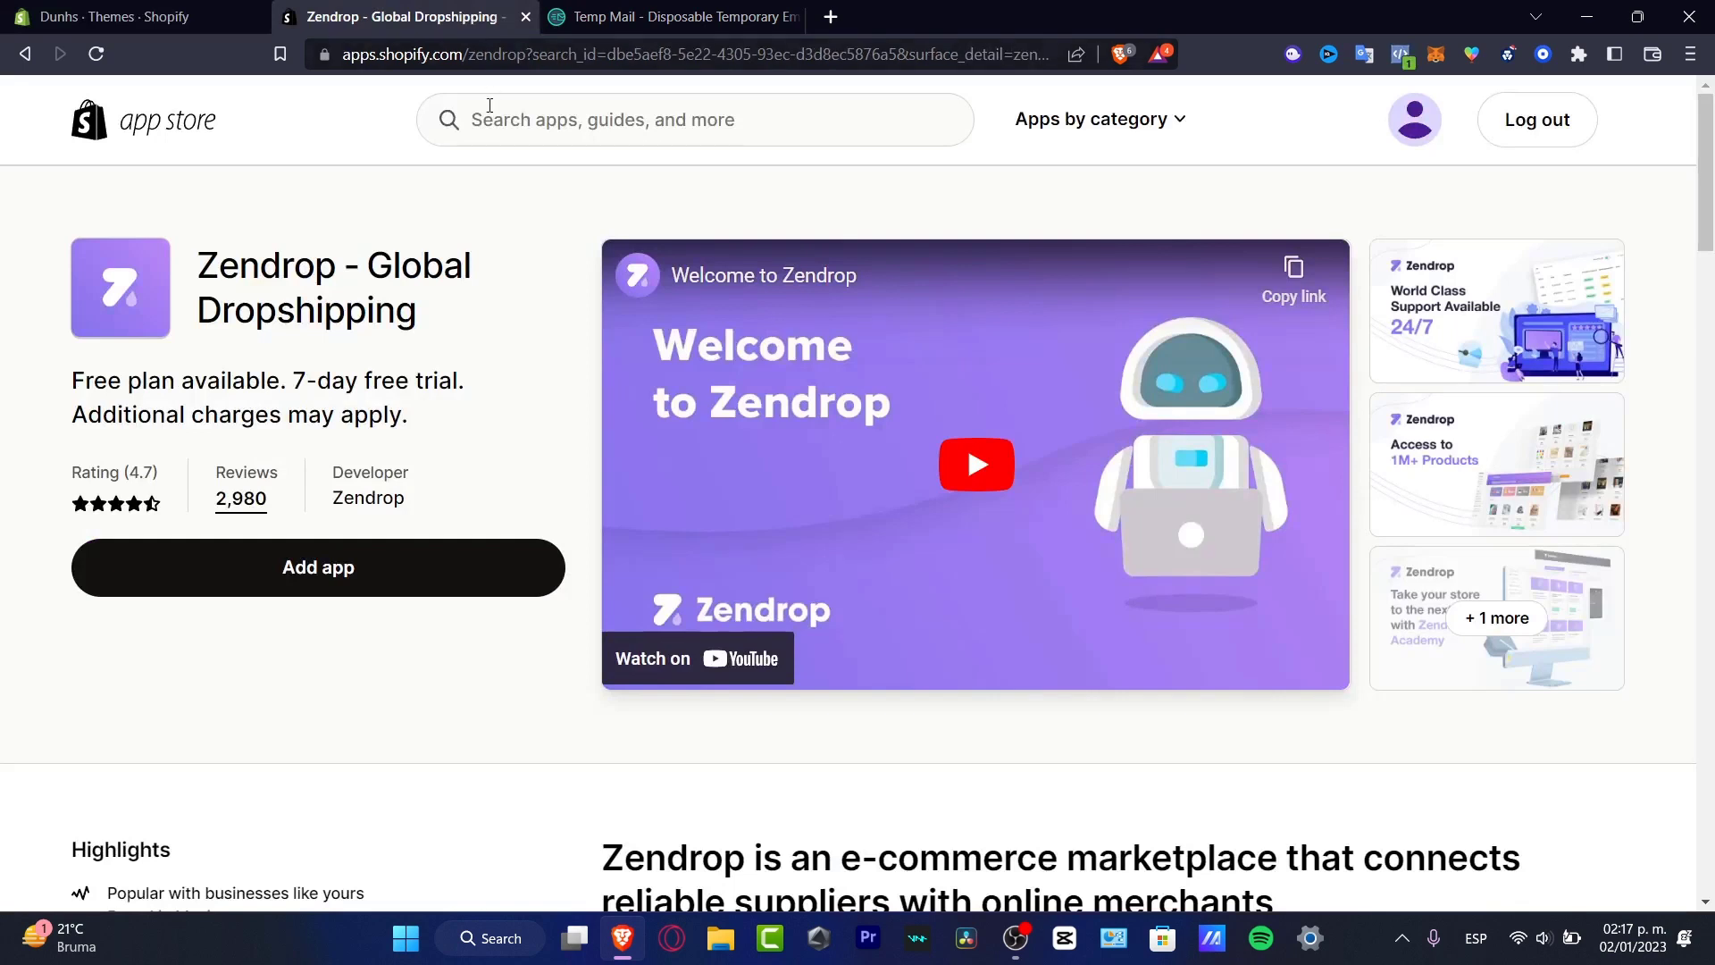
click(366, 575)
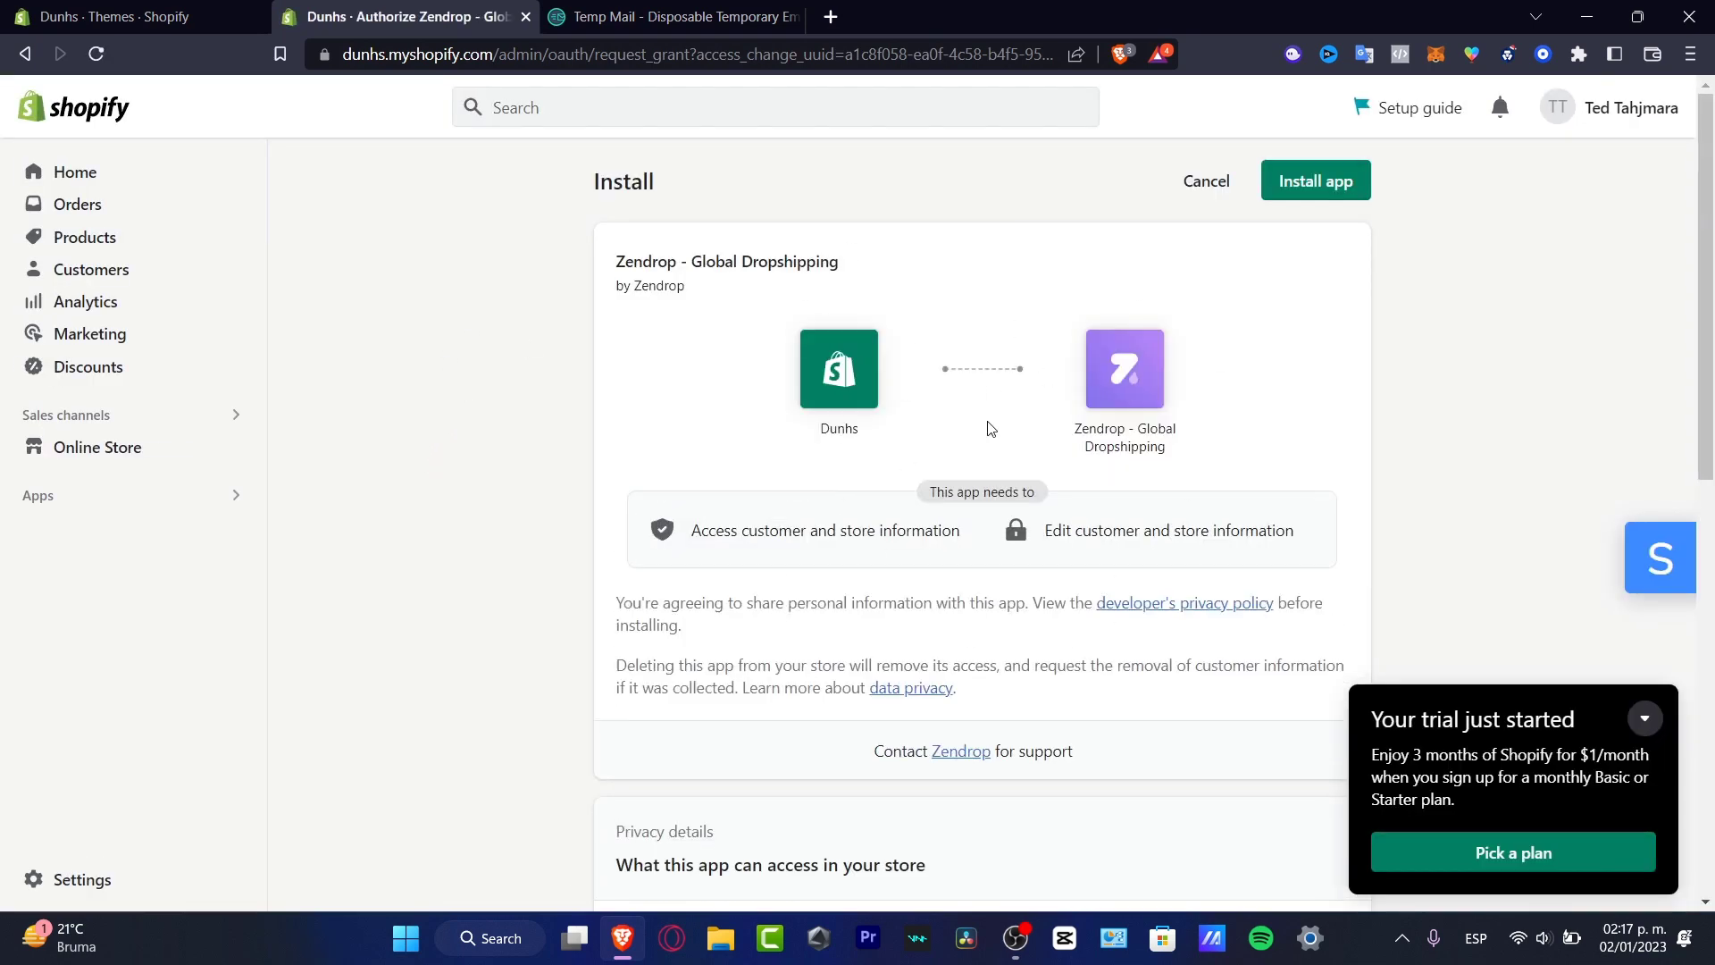
Confirm installing Zendrop - Global Dropshipping on the Dunhs store.
click(1302, 191)
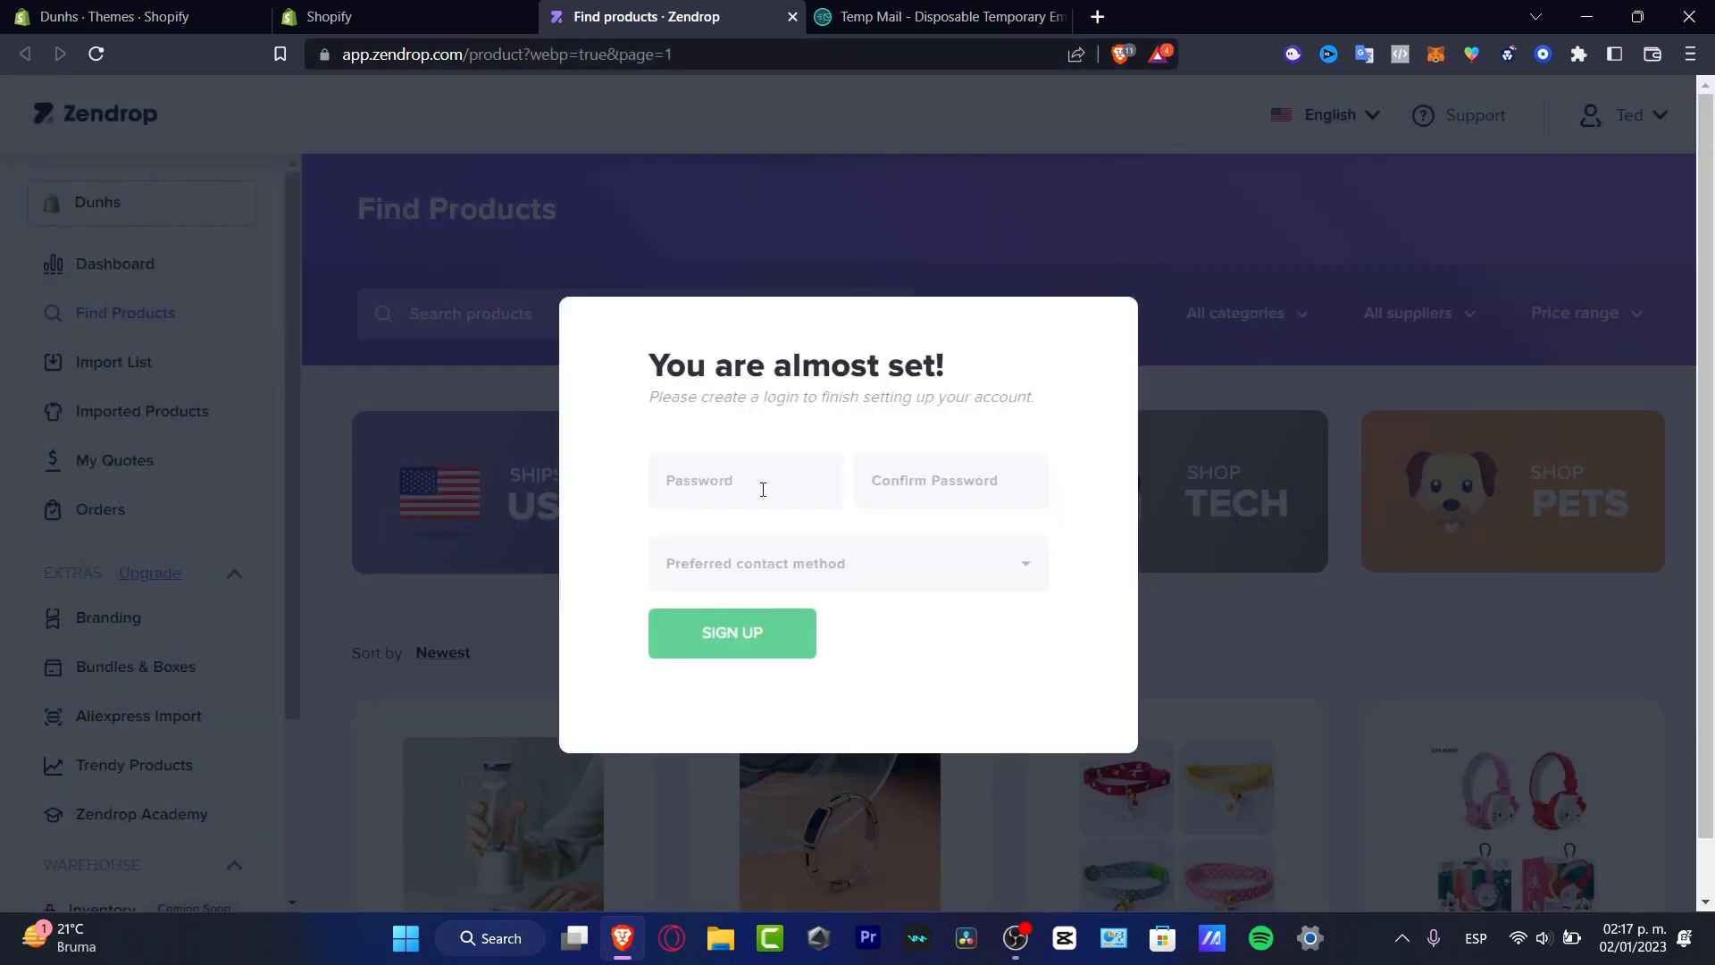
Create the Zendrop login with a password and Email as the preferred contact method.
text(•••••)
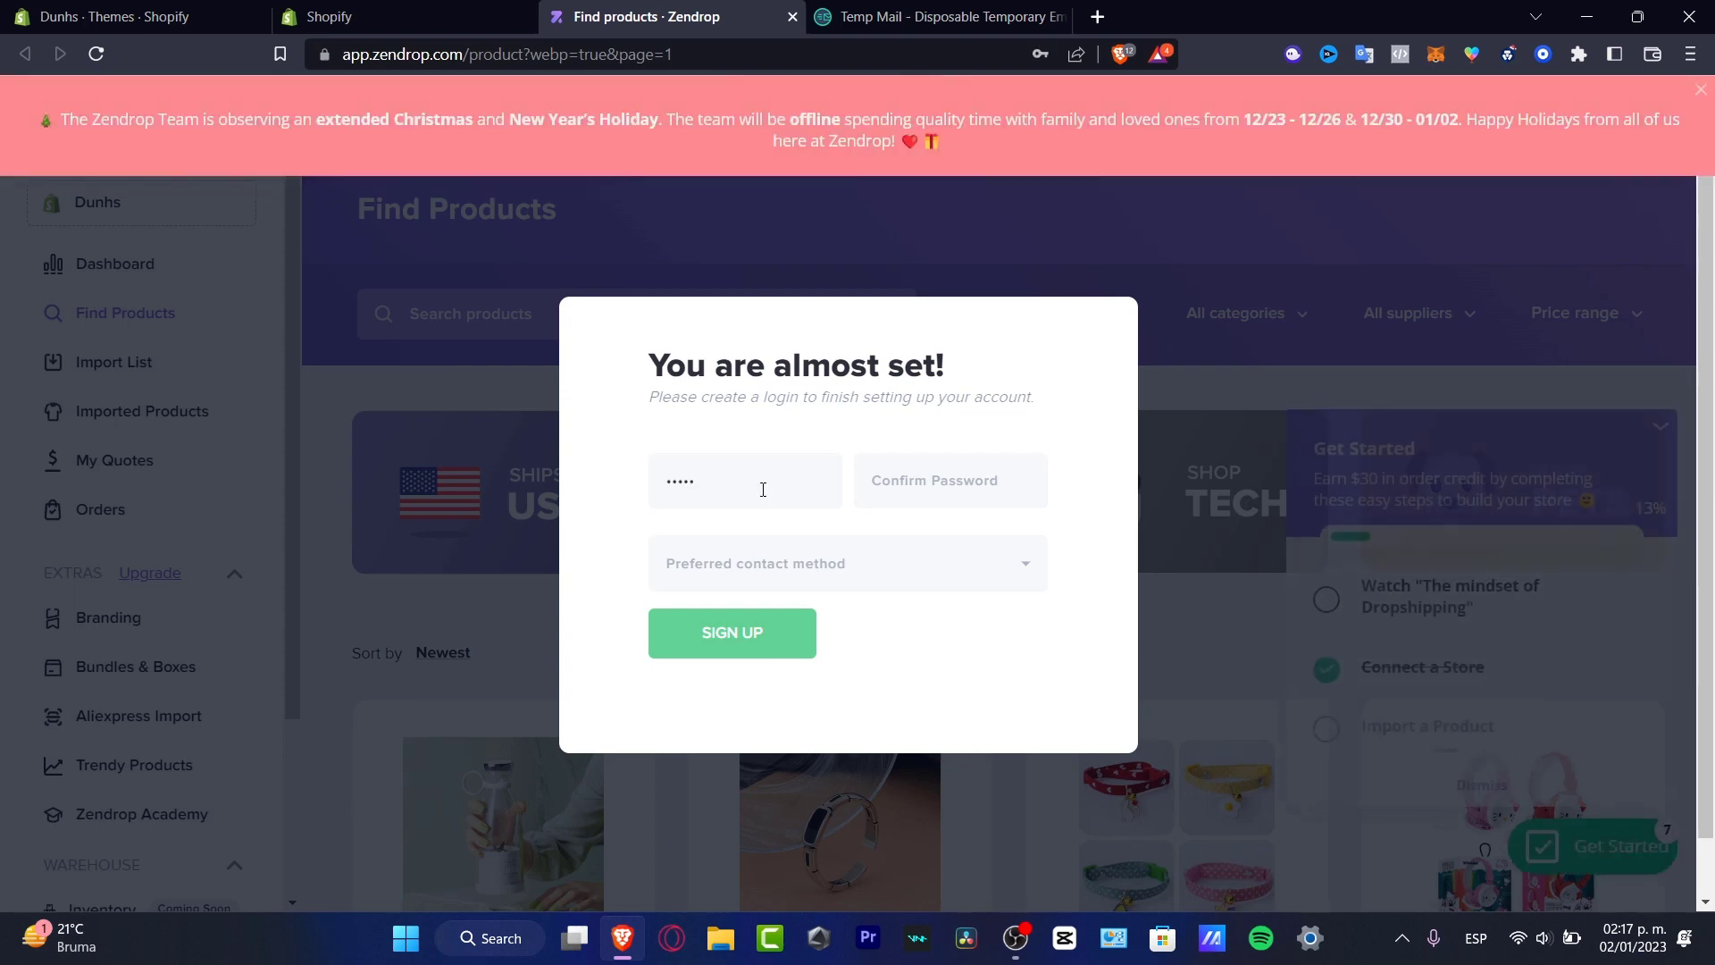
key(ctrl+a)
text(••)
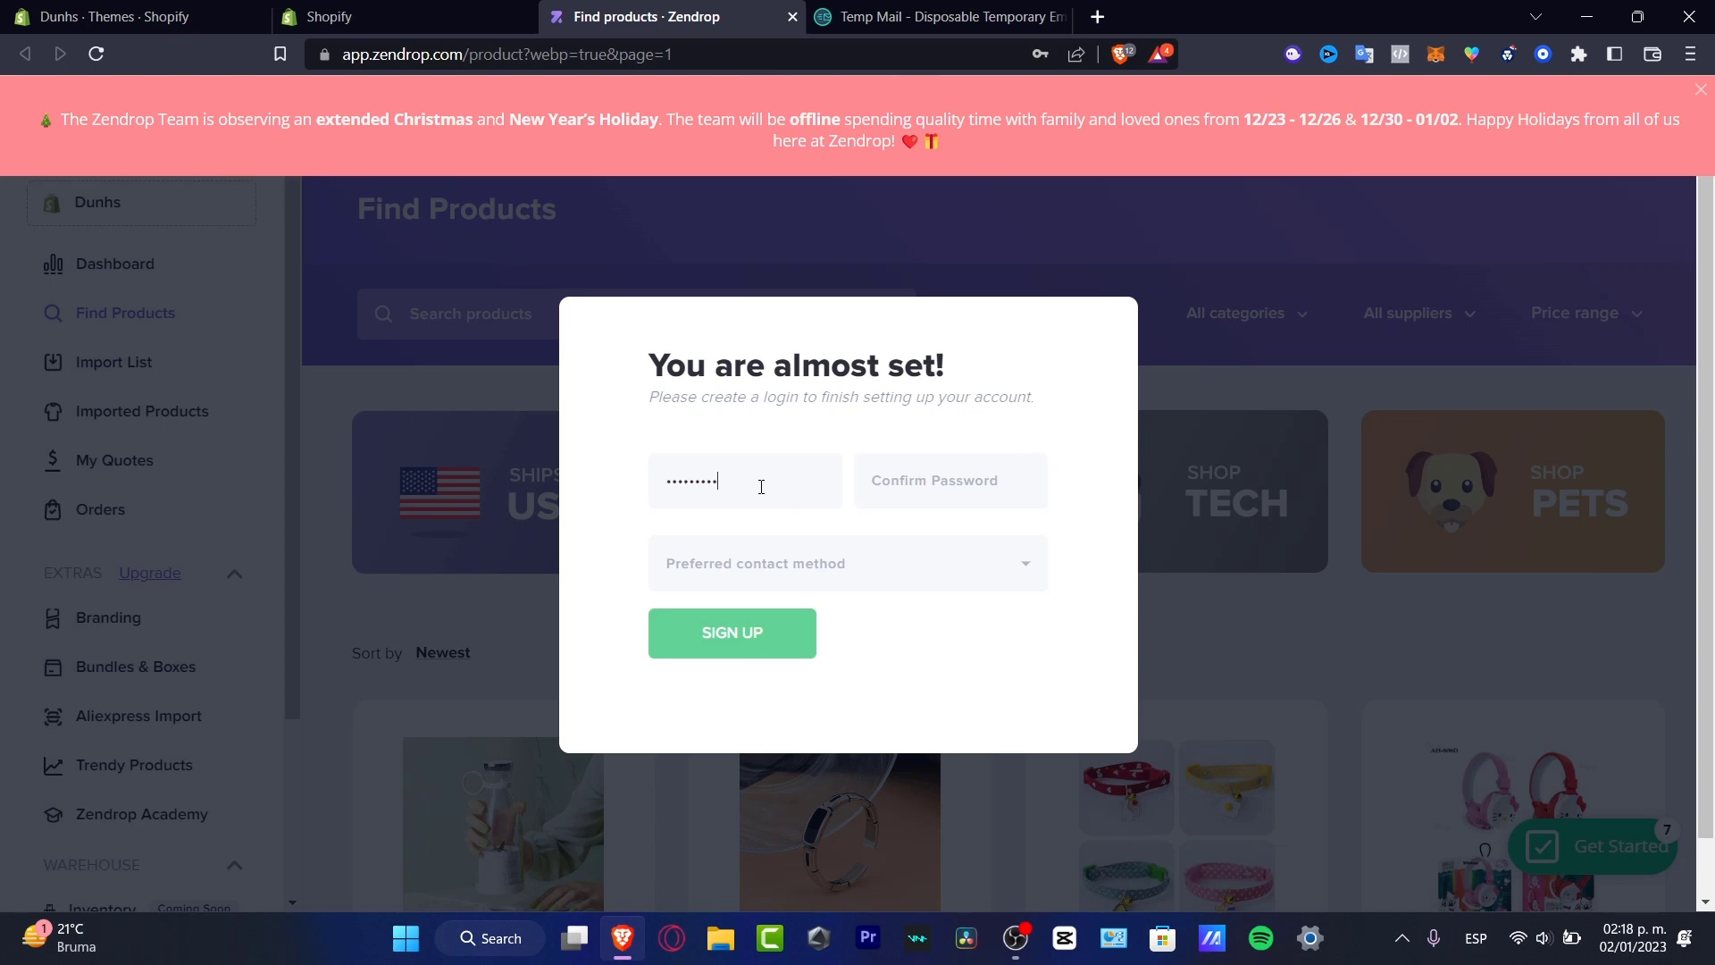
text(•)
click(786, 564)
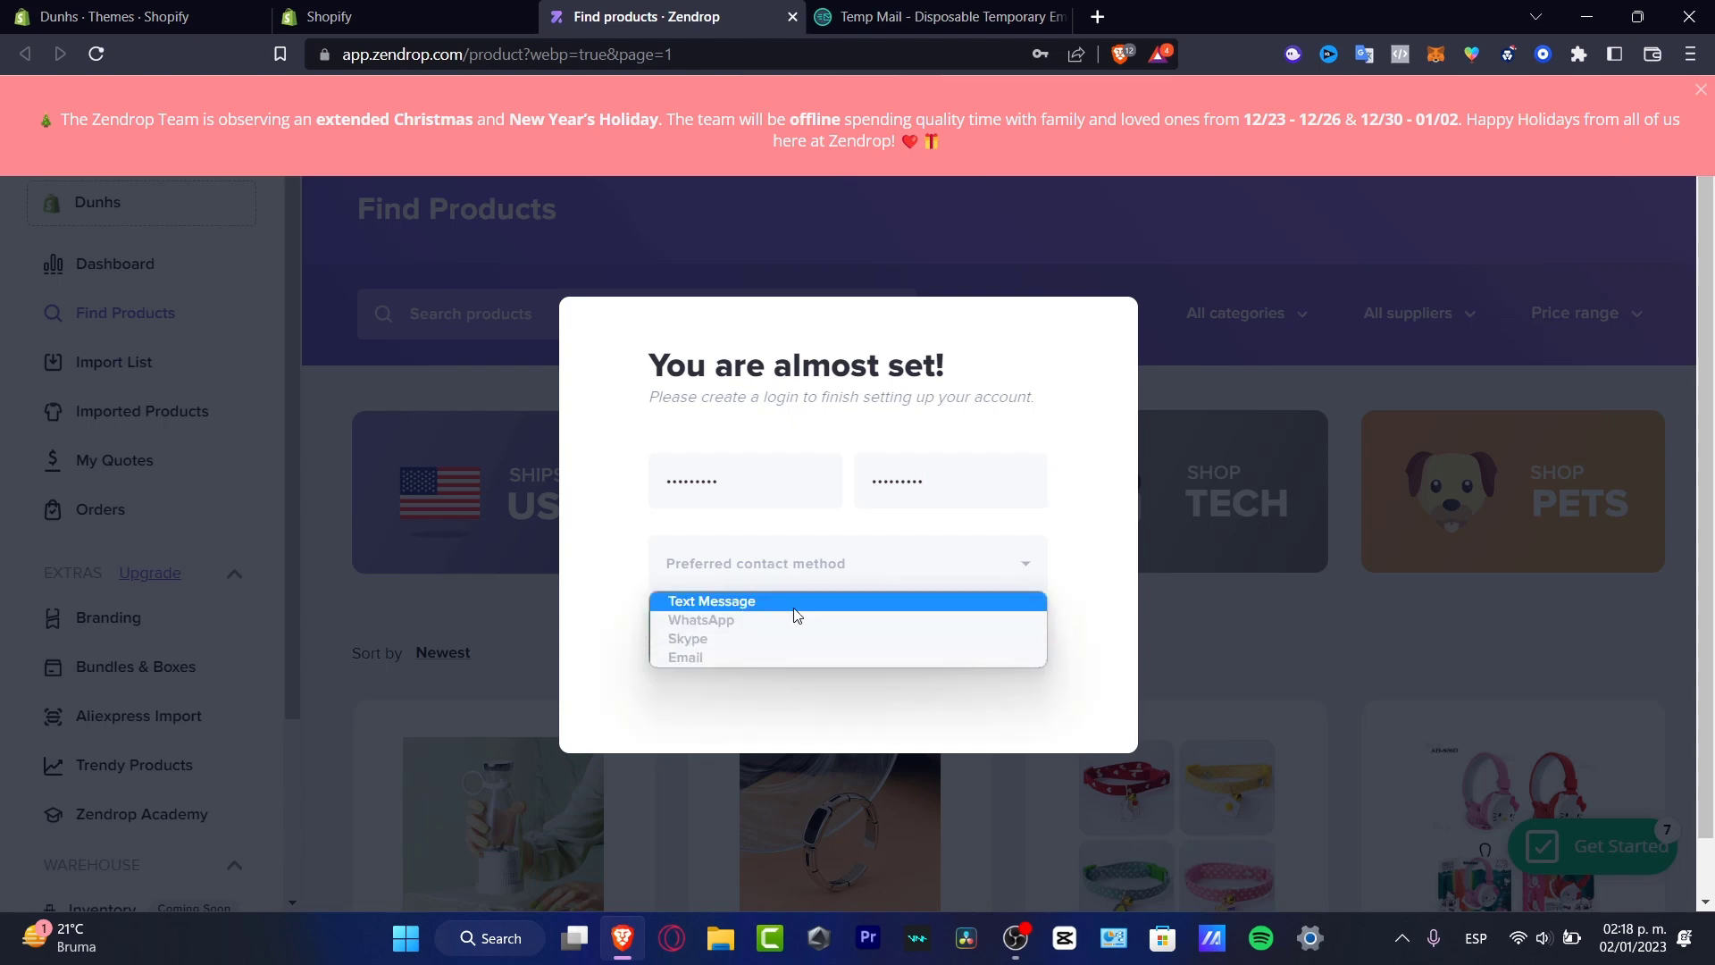
click(833, 657)
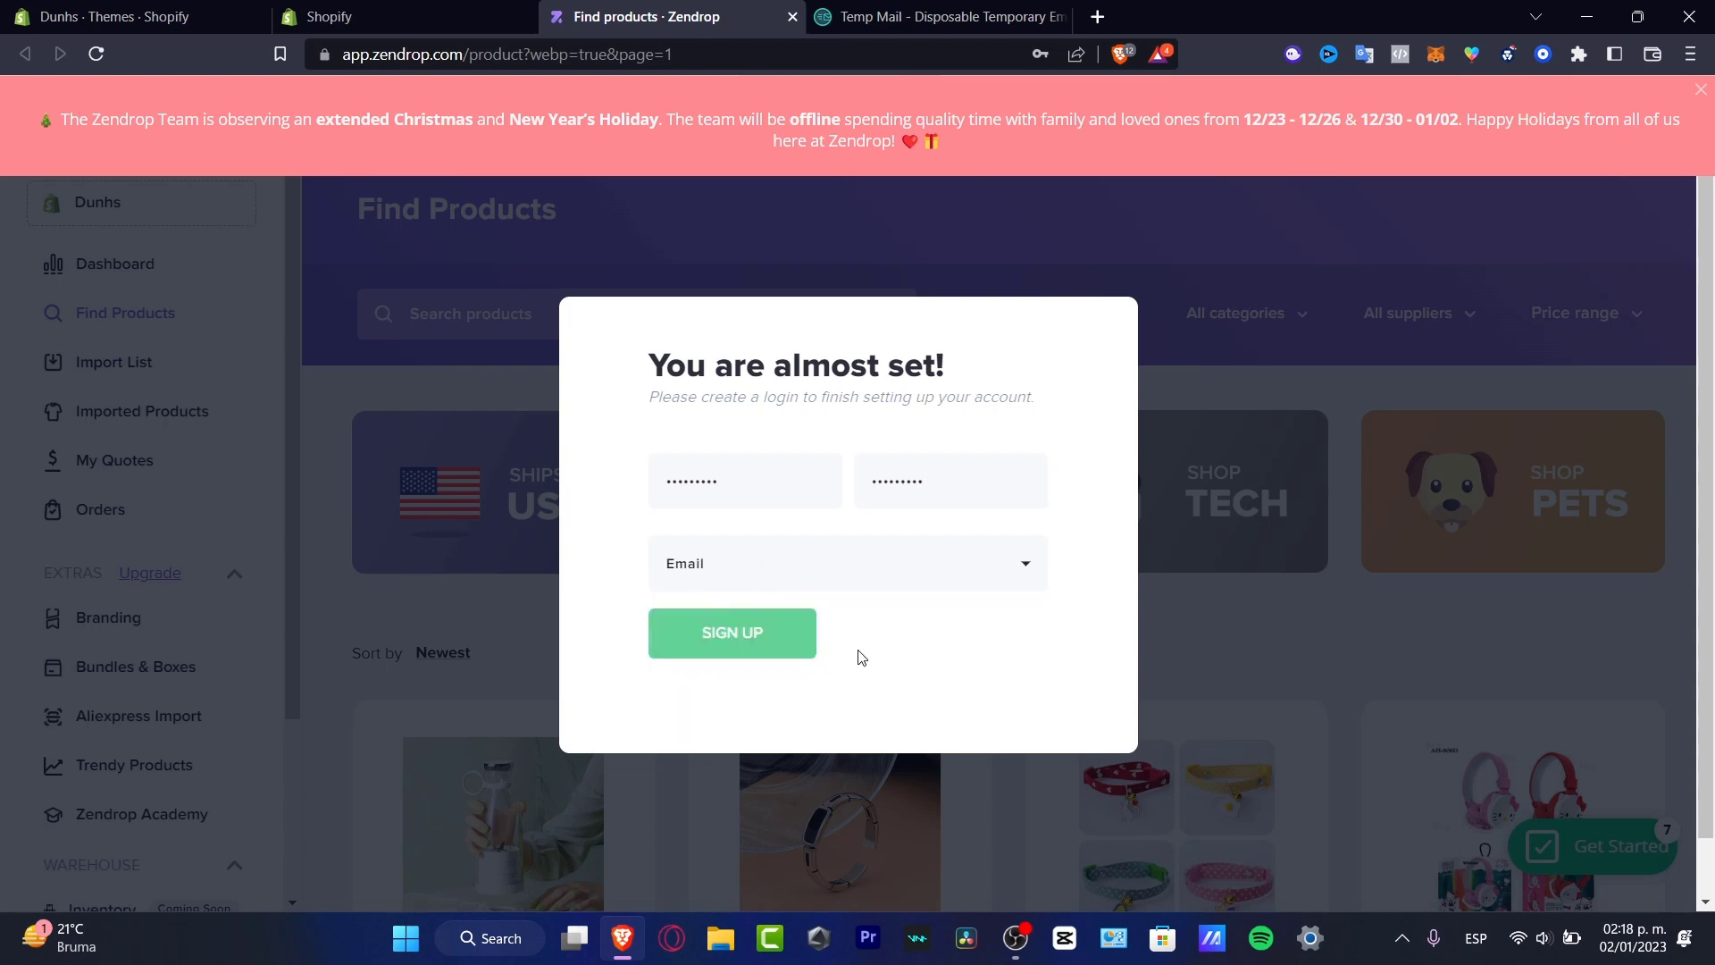
click(790, 661)
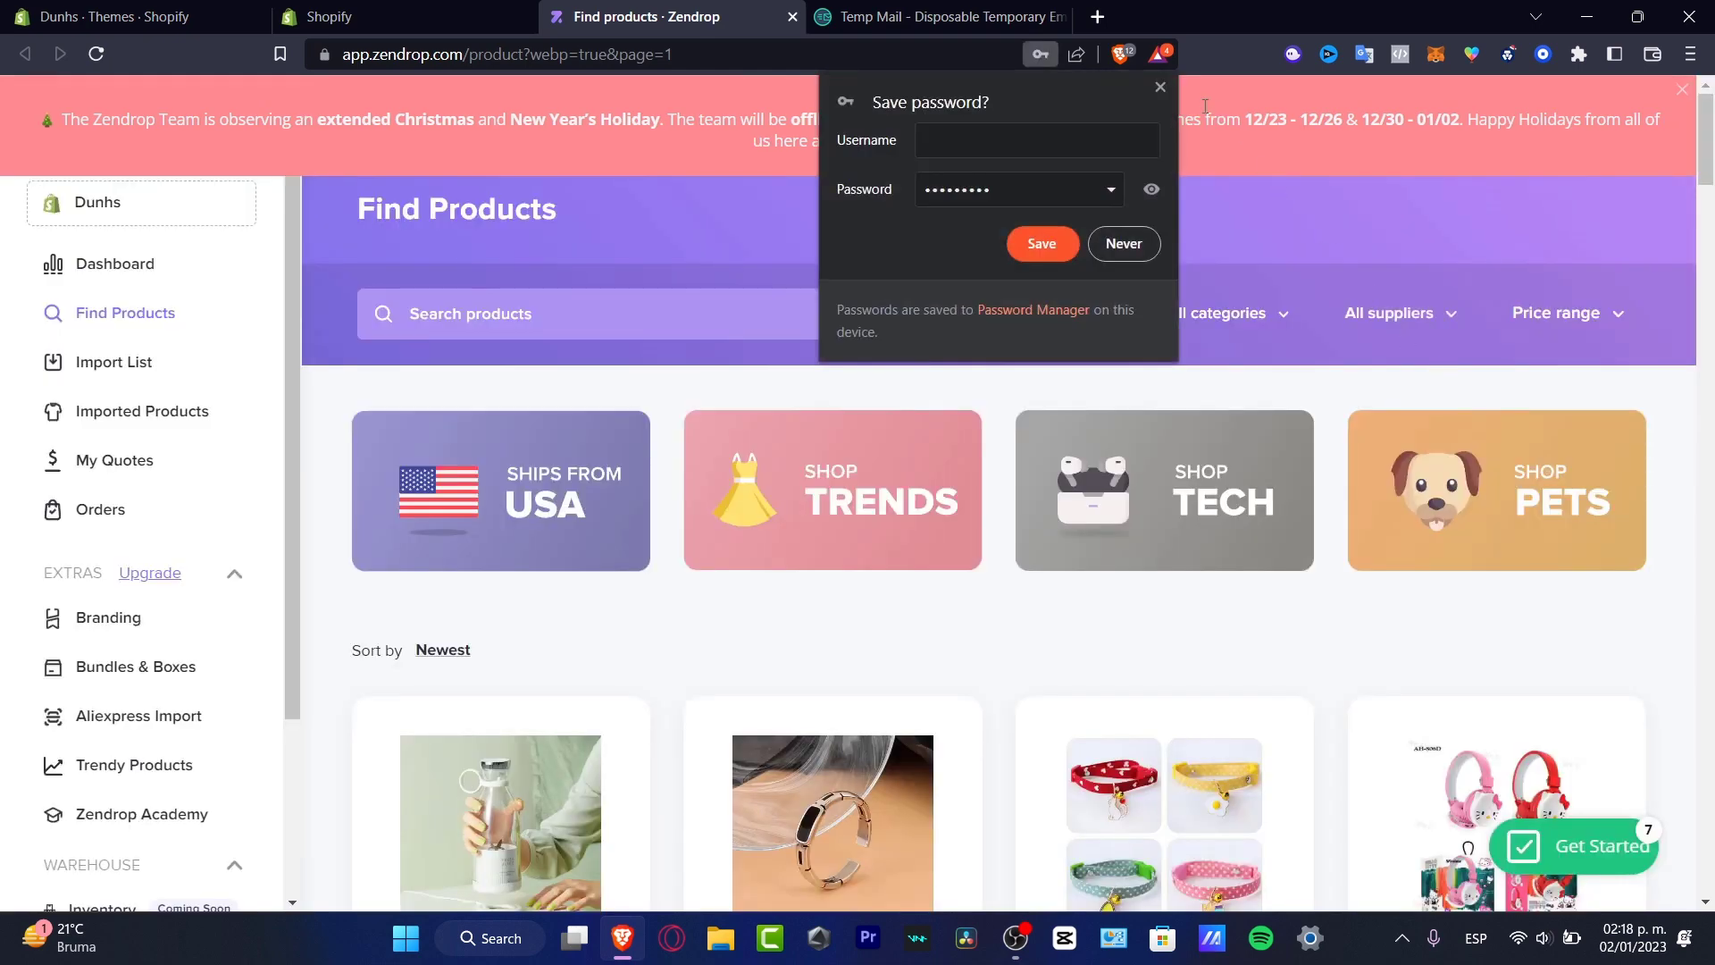
Dismiss the save-password prompt and browse Zendrop's Shop Tech category.
click(1160, 87)
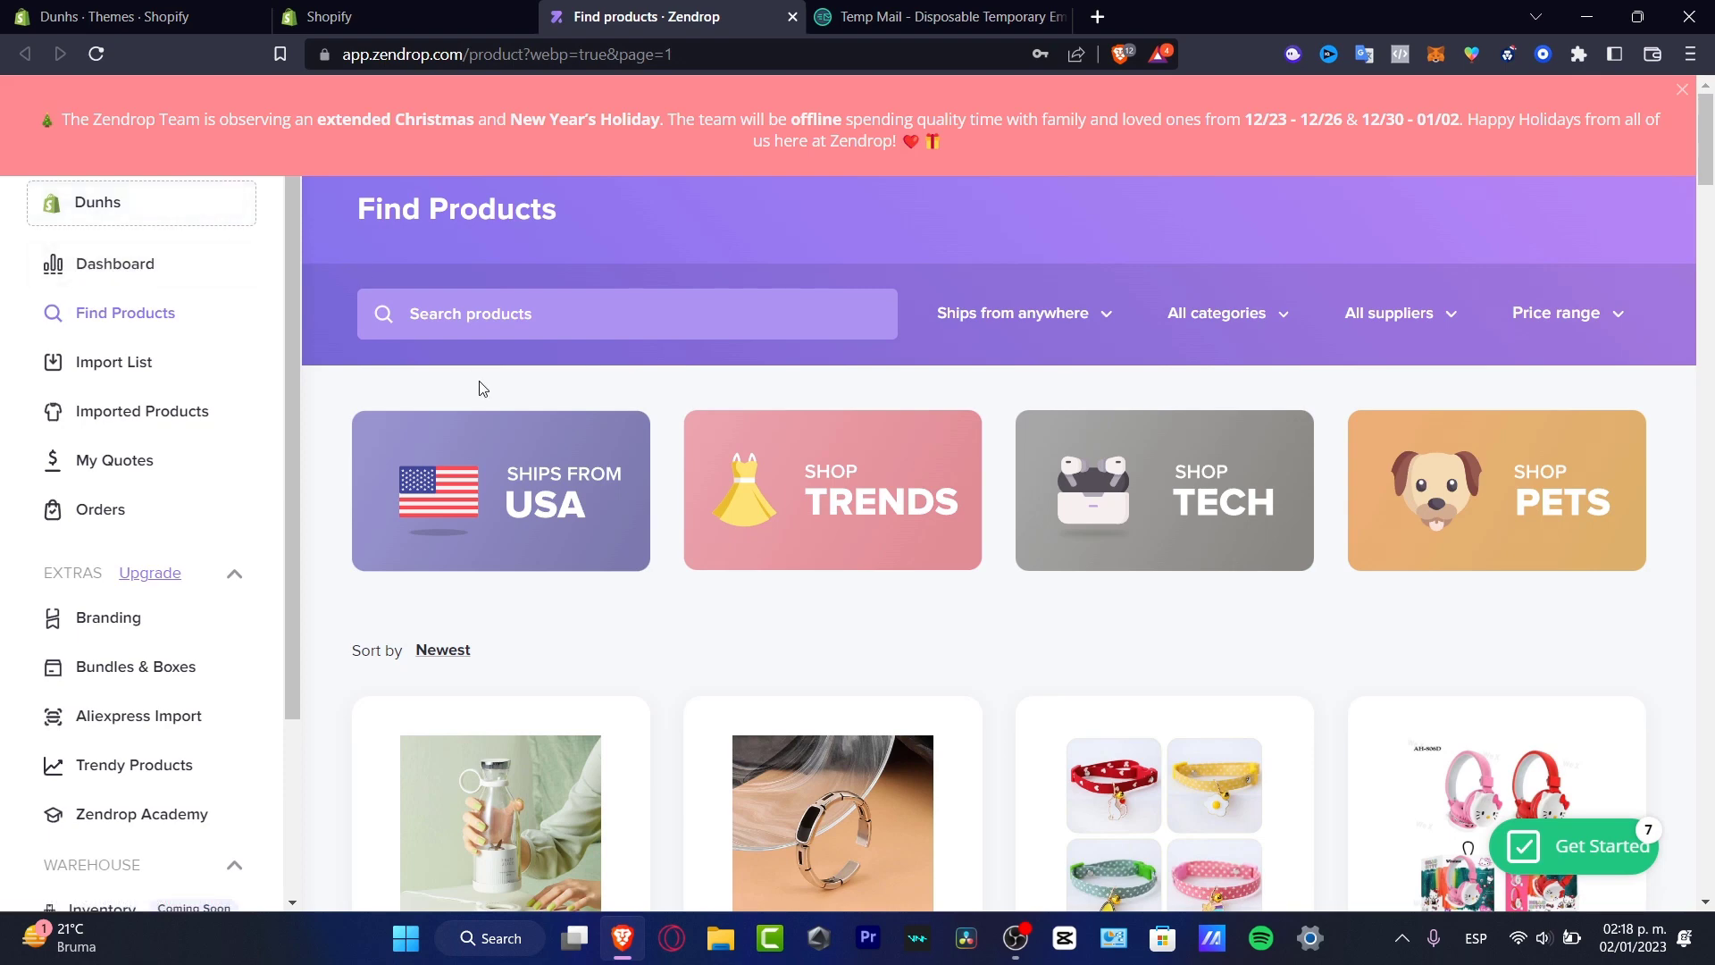
scroll(1005, 563, down, 4)
scroll(1003, 558, up, 4)
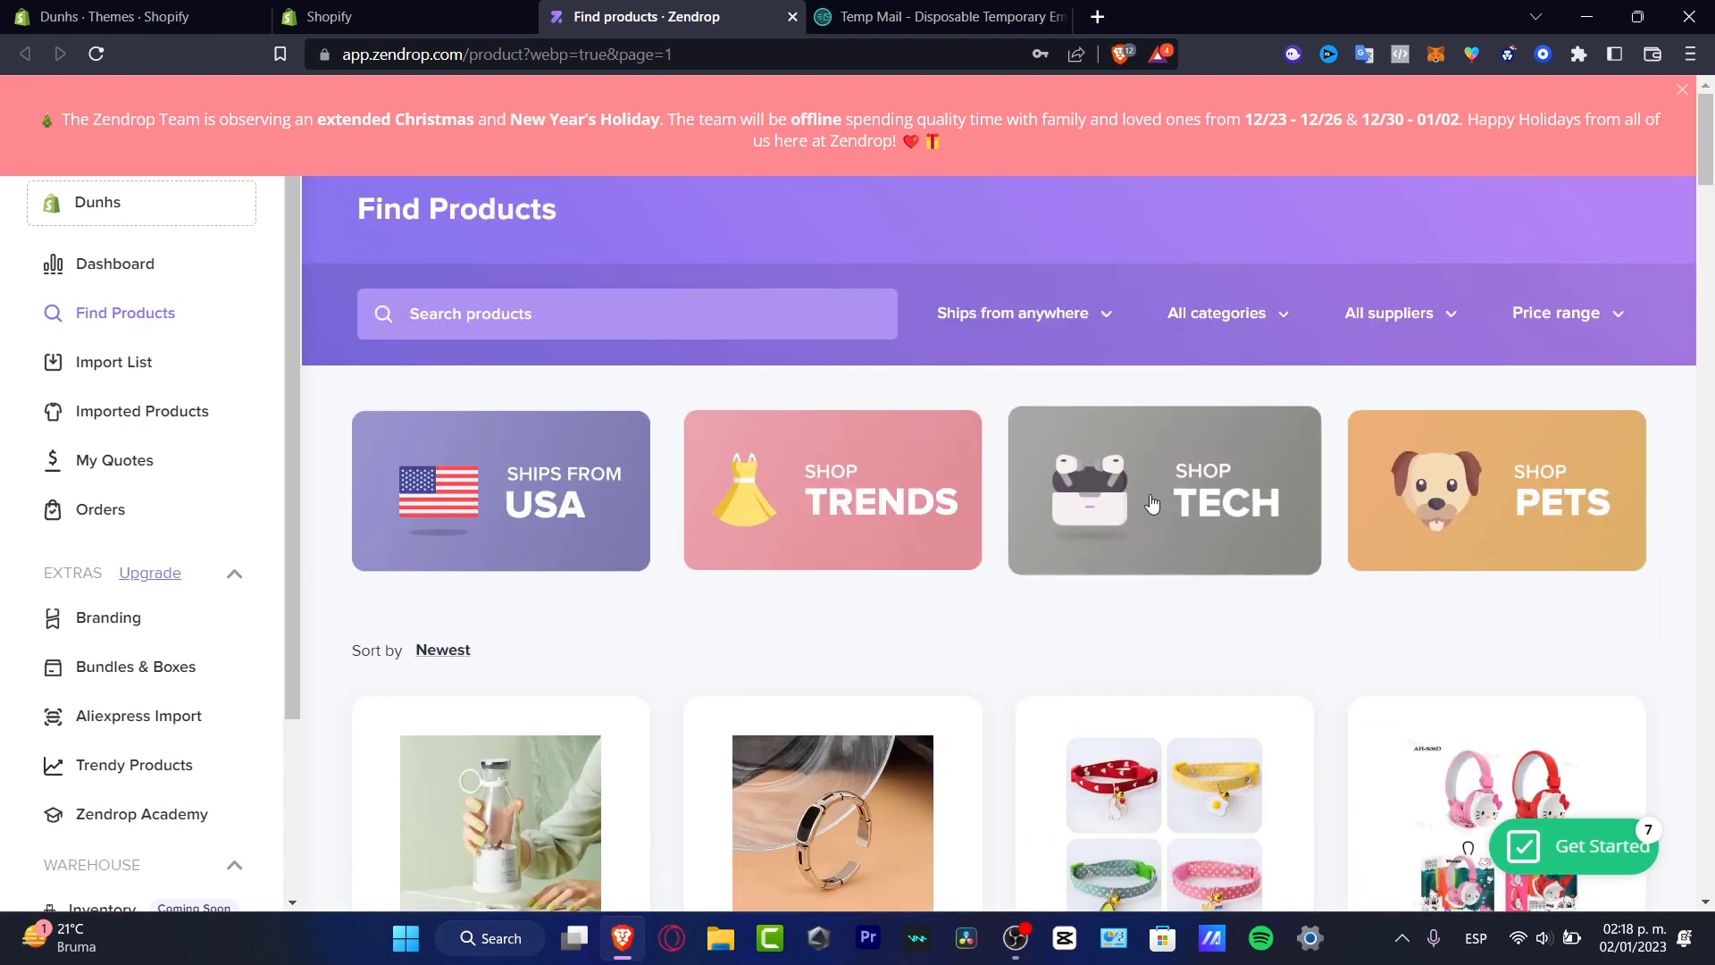
click(1213, 485)
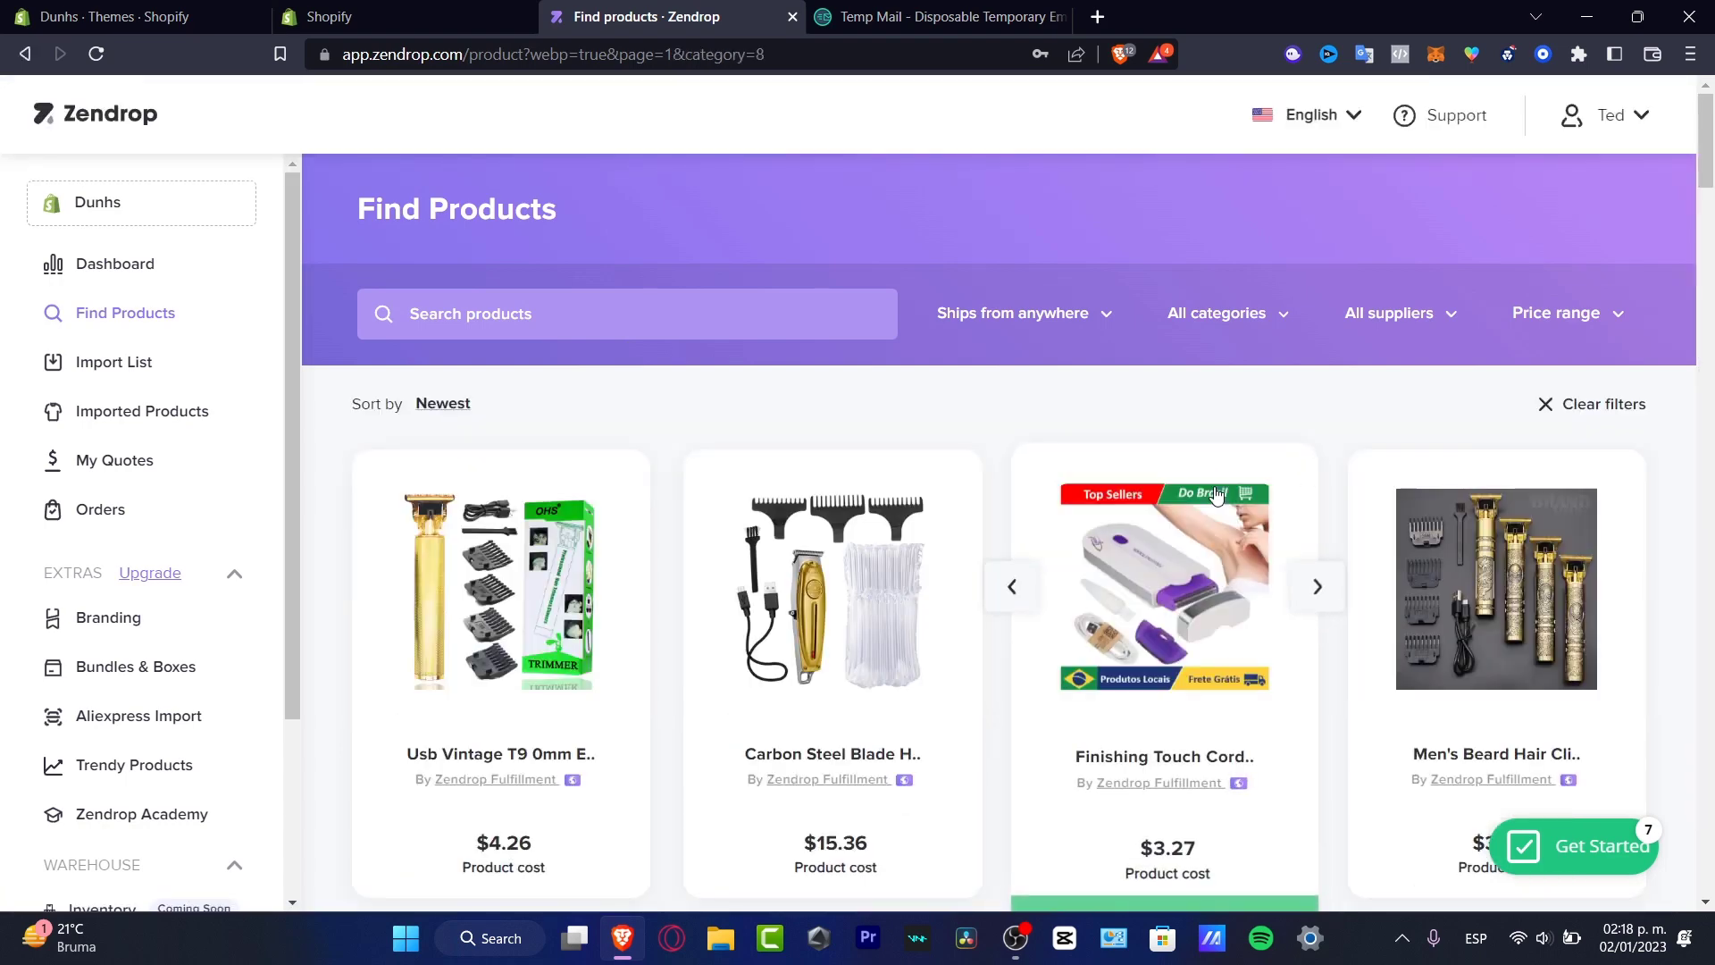
Add the Electric Heat Comb Straightener Curler to the Import List and open it.
scroll(1348, 442, down, 3)
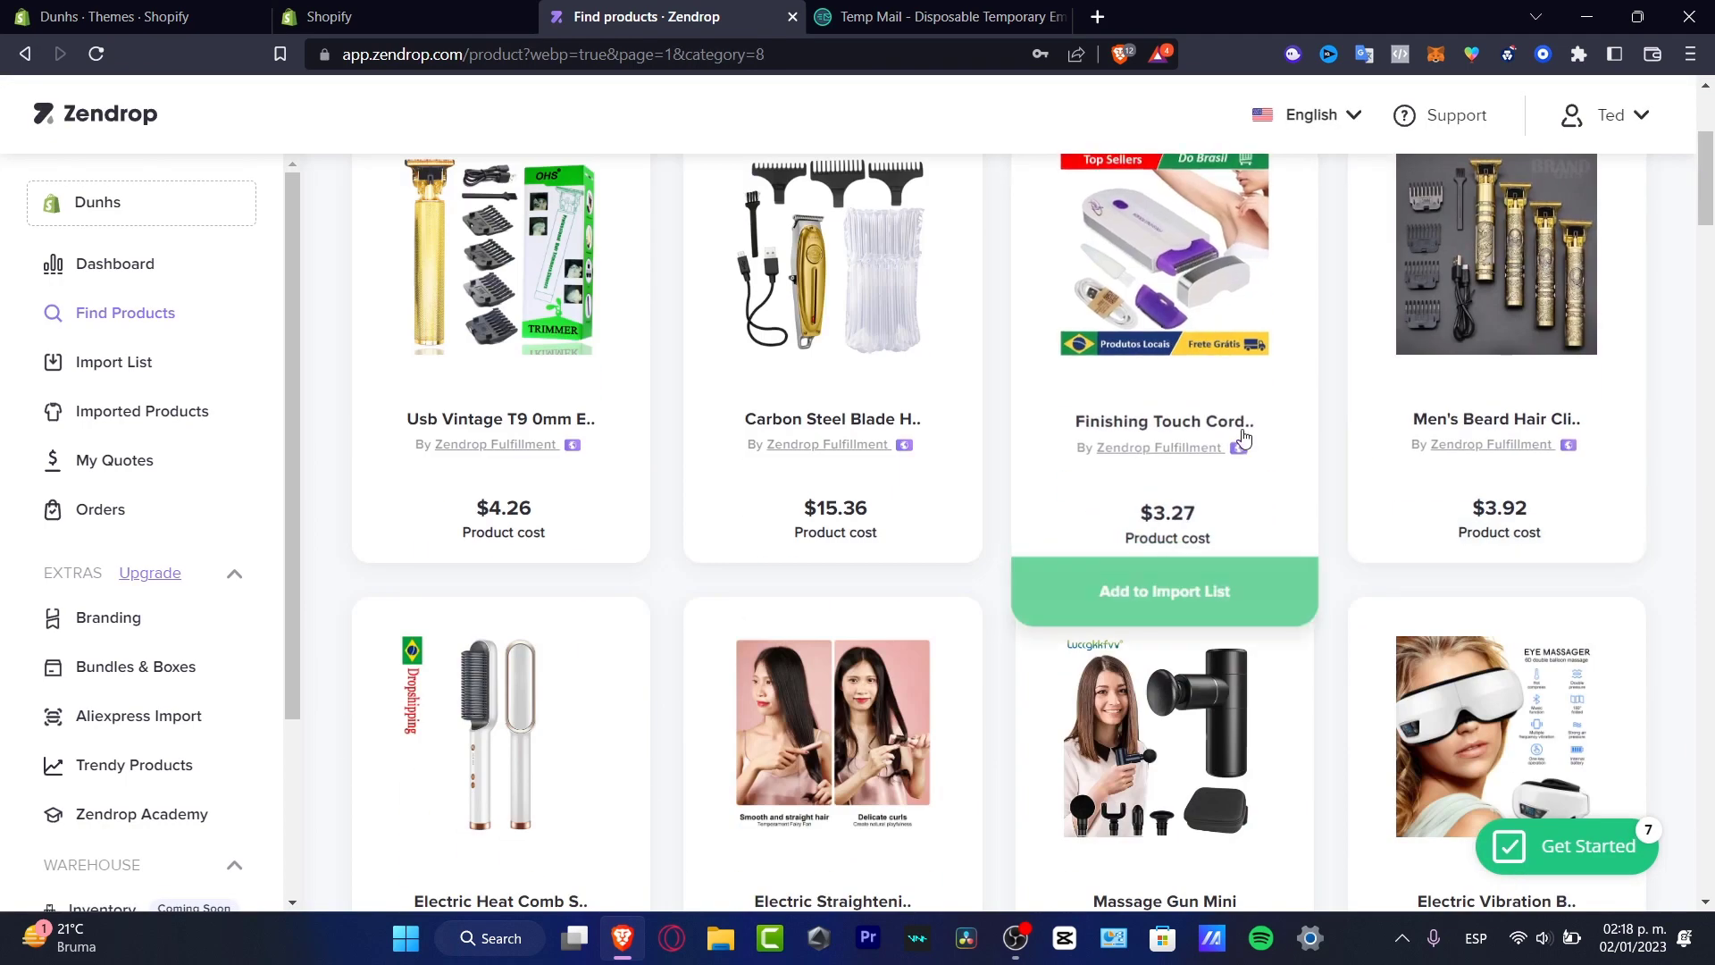
scroll(1328, 554, down, 3)
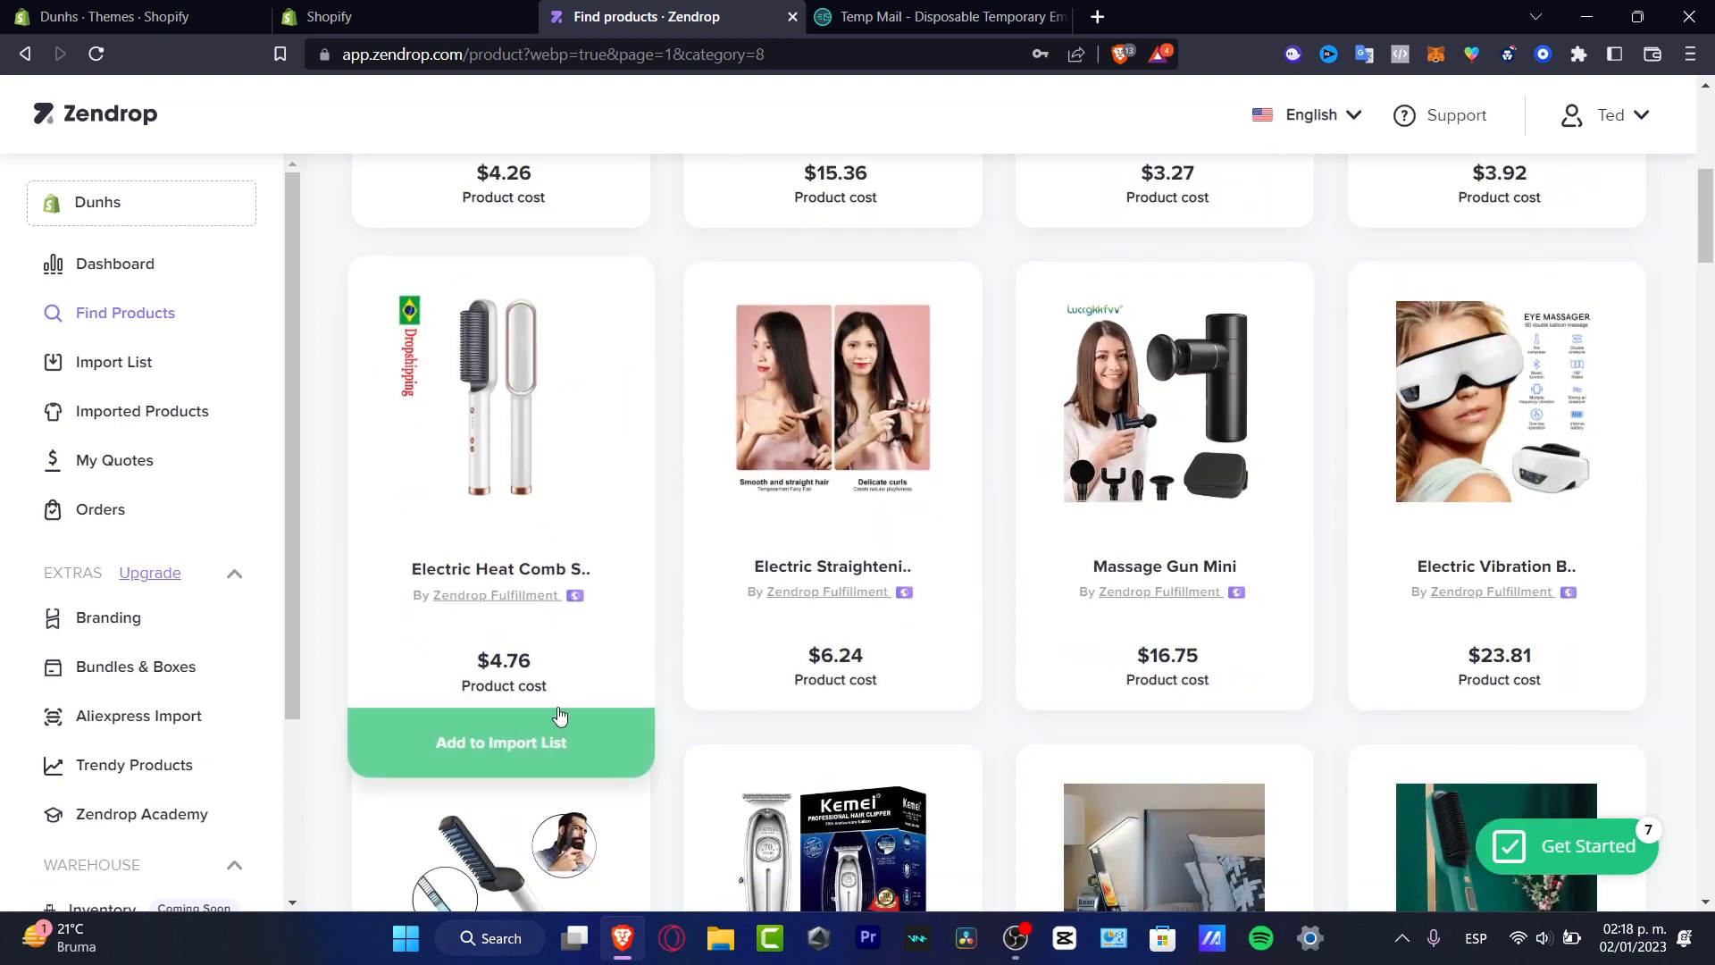
click(545, 762)
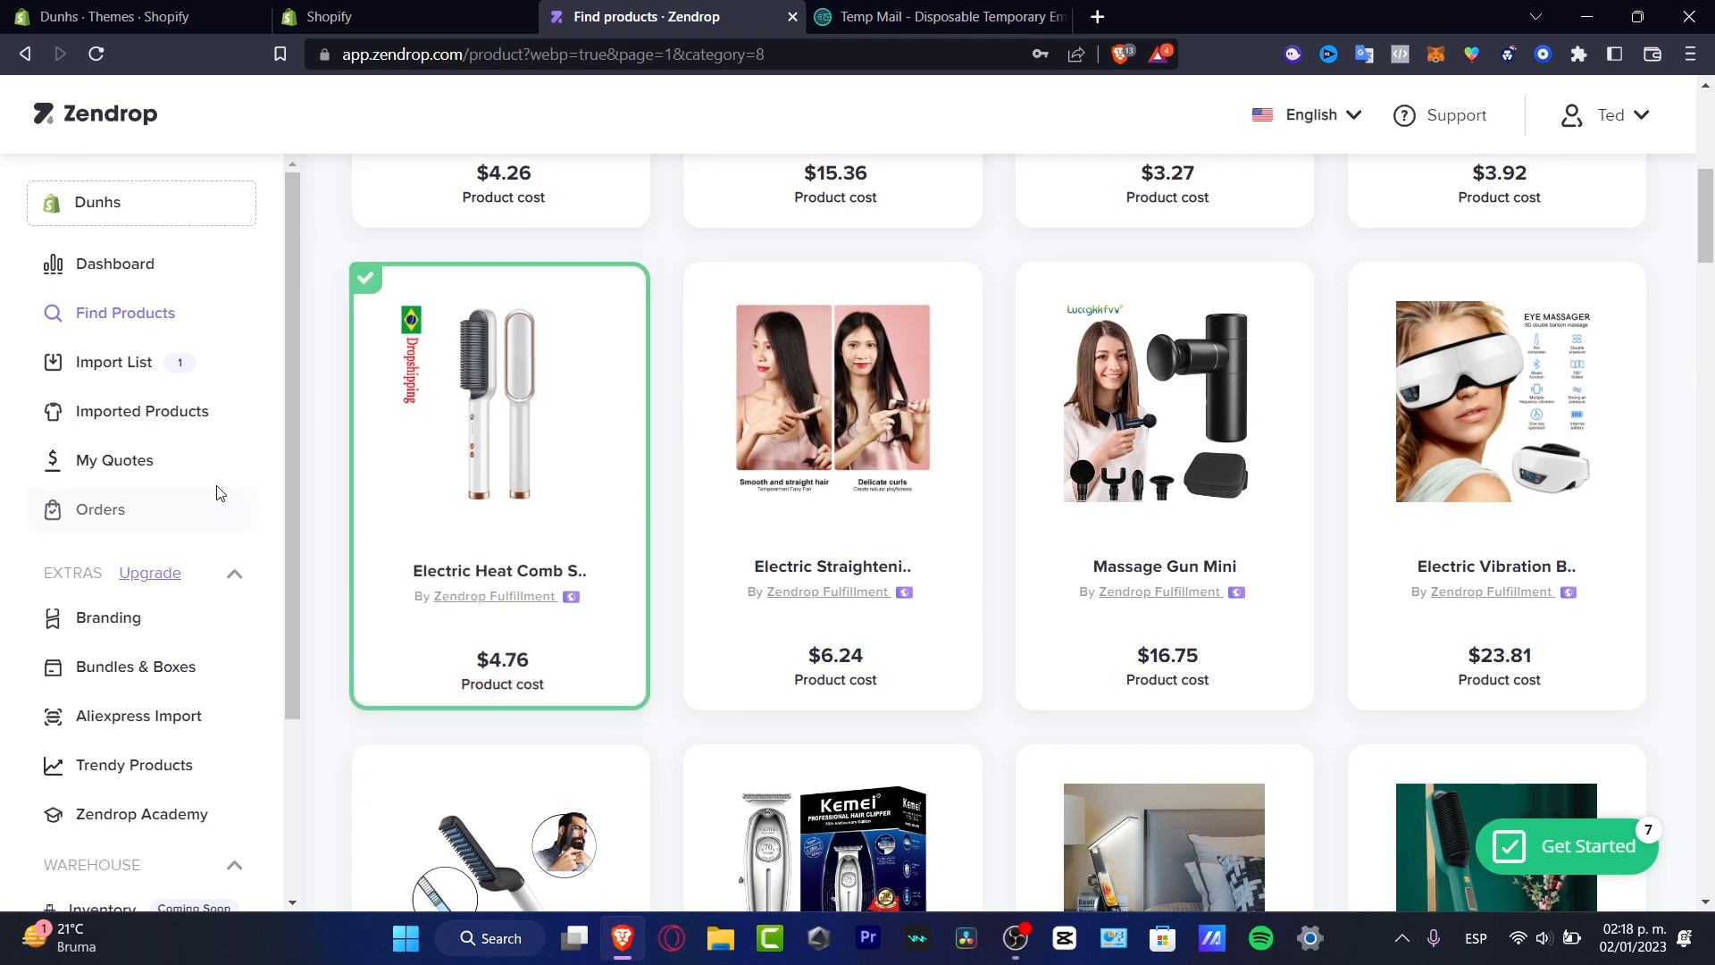
click(134, 374)
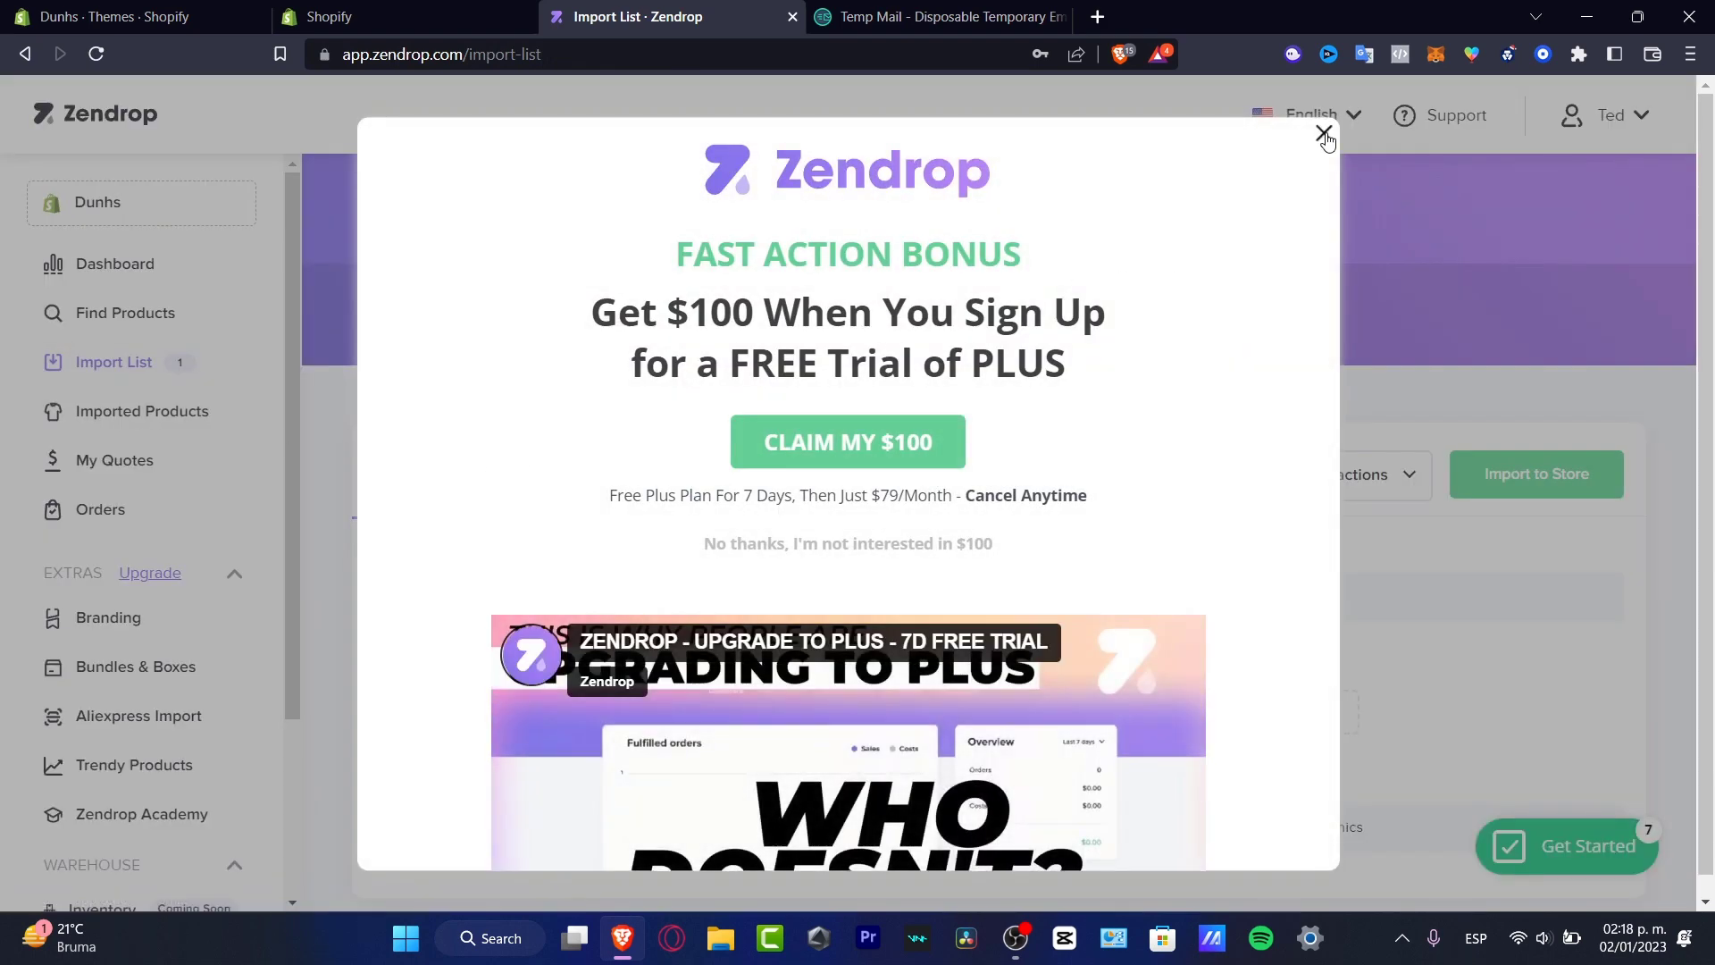
Close the bonus offer and review the comb's Description, Images and Variants tabs.
click(1322, 134)
scroll(1450, 656, down, 1)
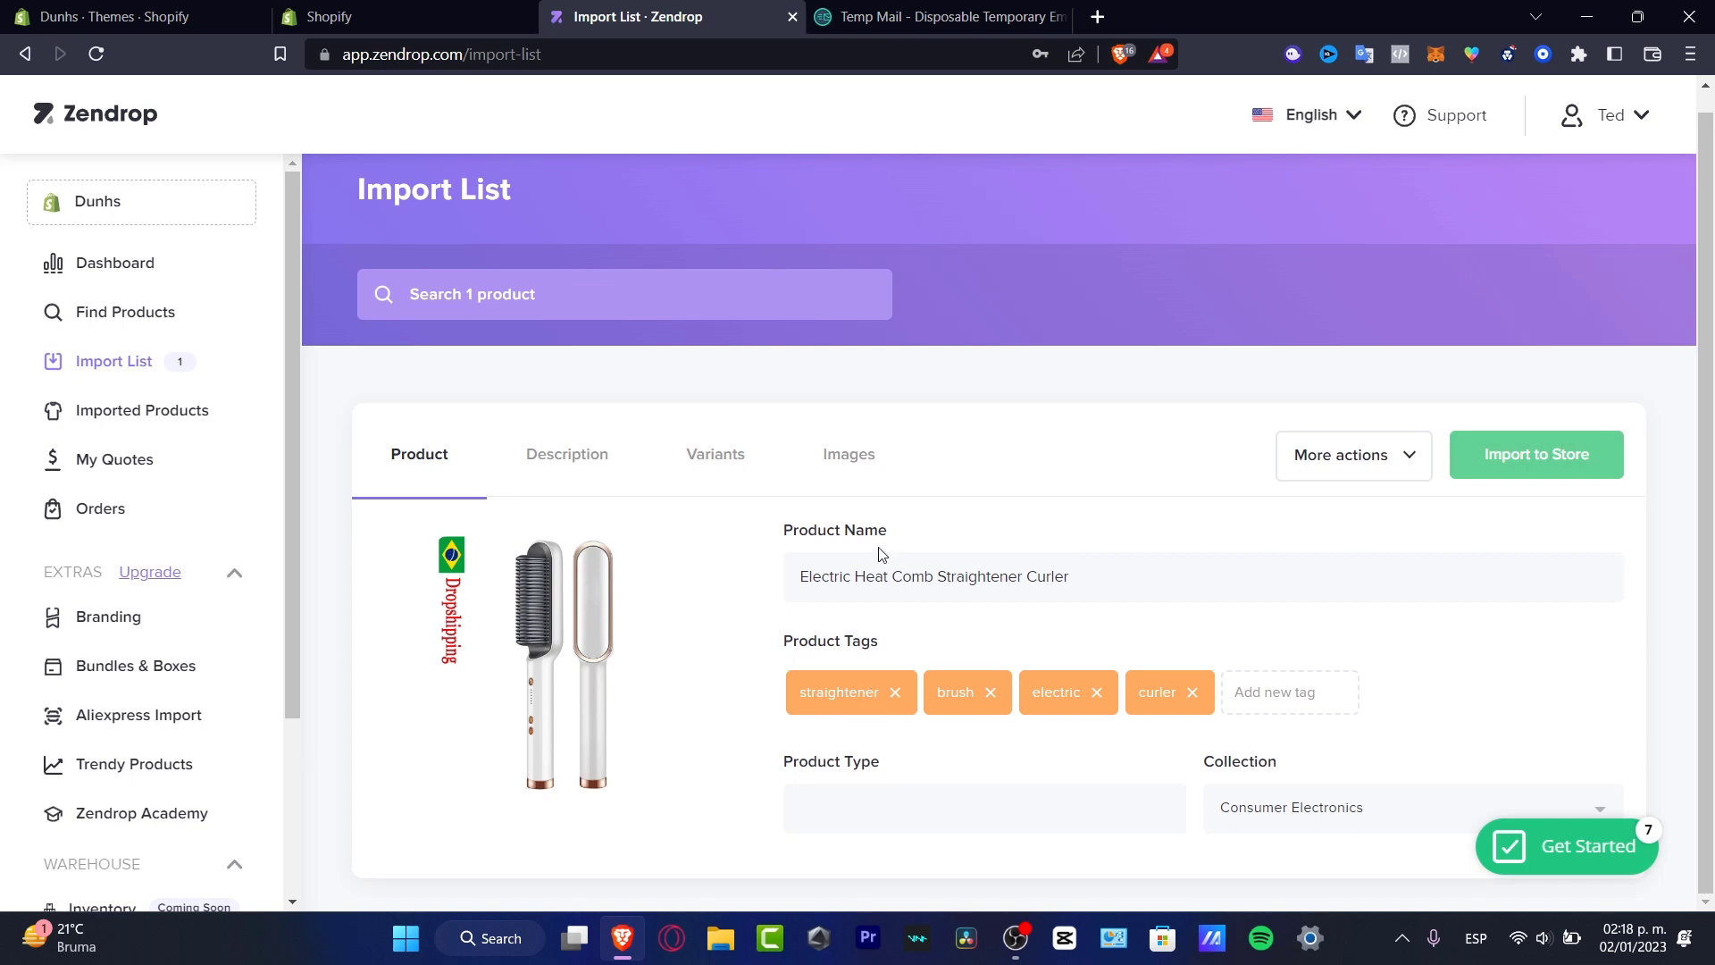
click(904, 575)
click(564, 455)
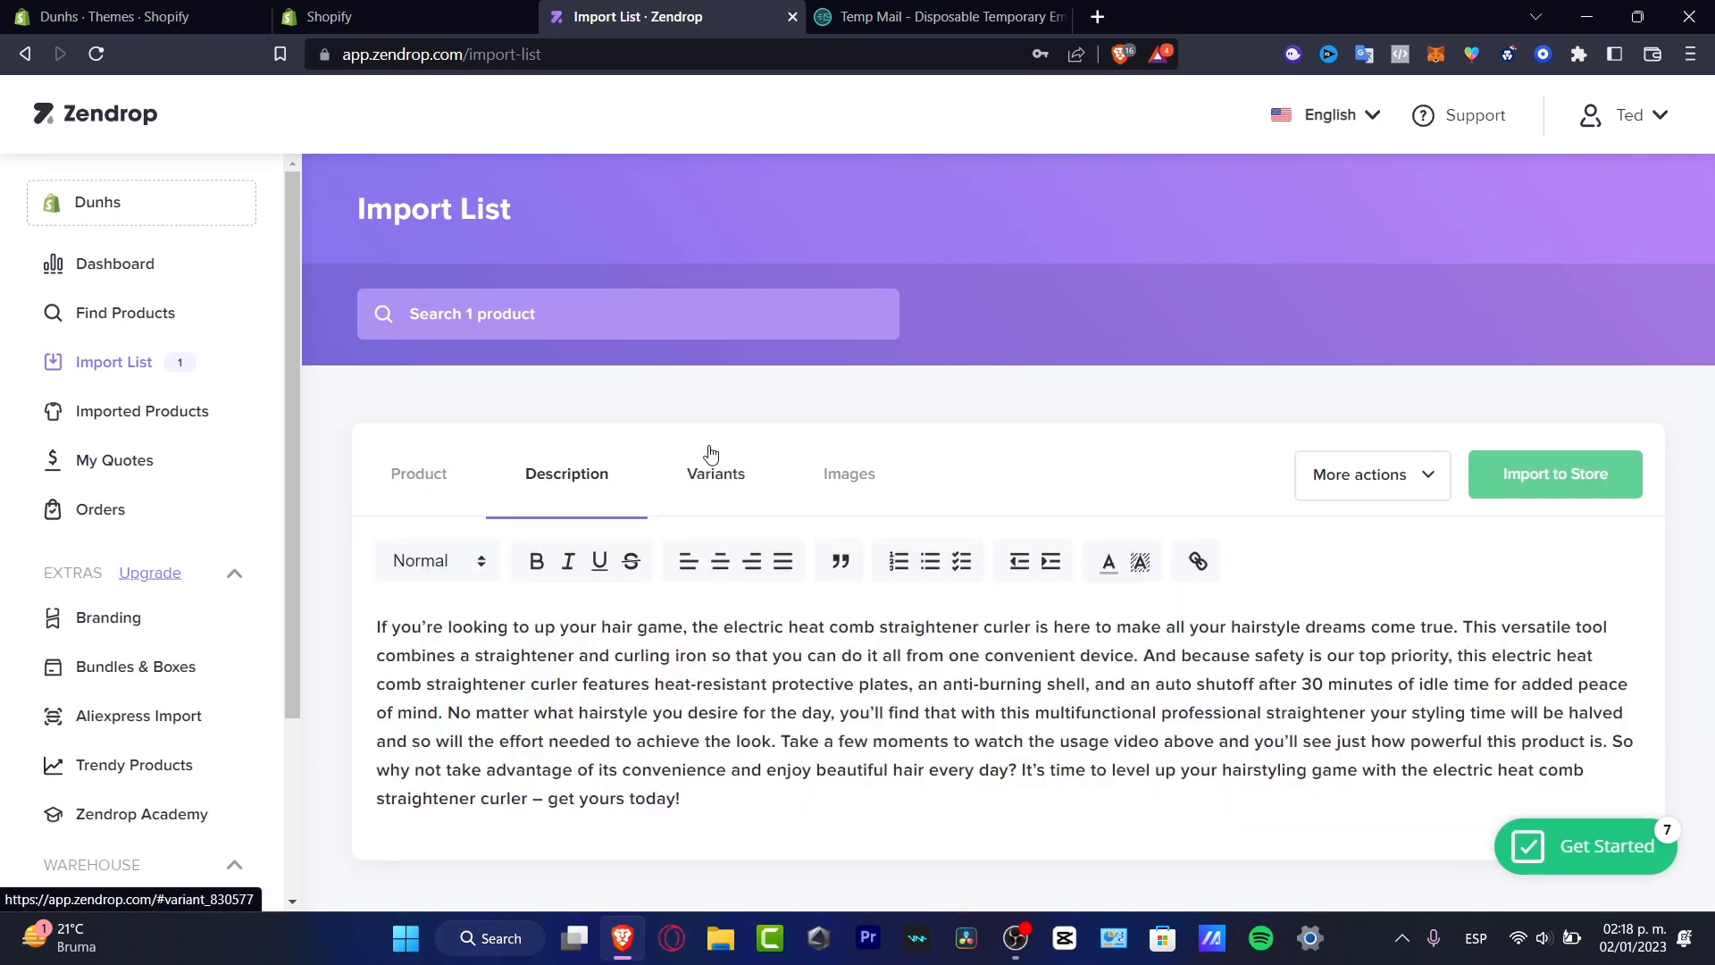
click(740, 476)
click(845, 477)
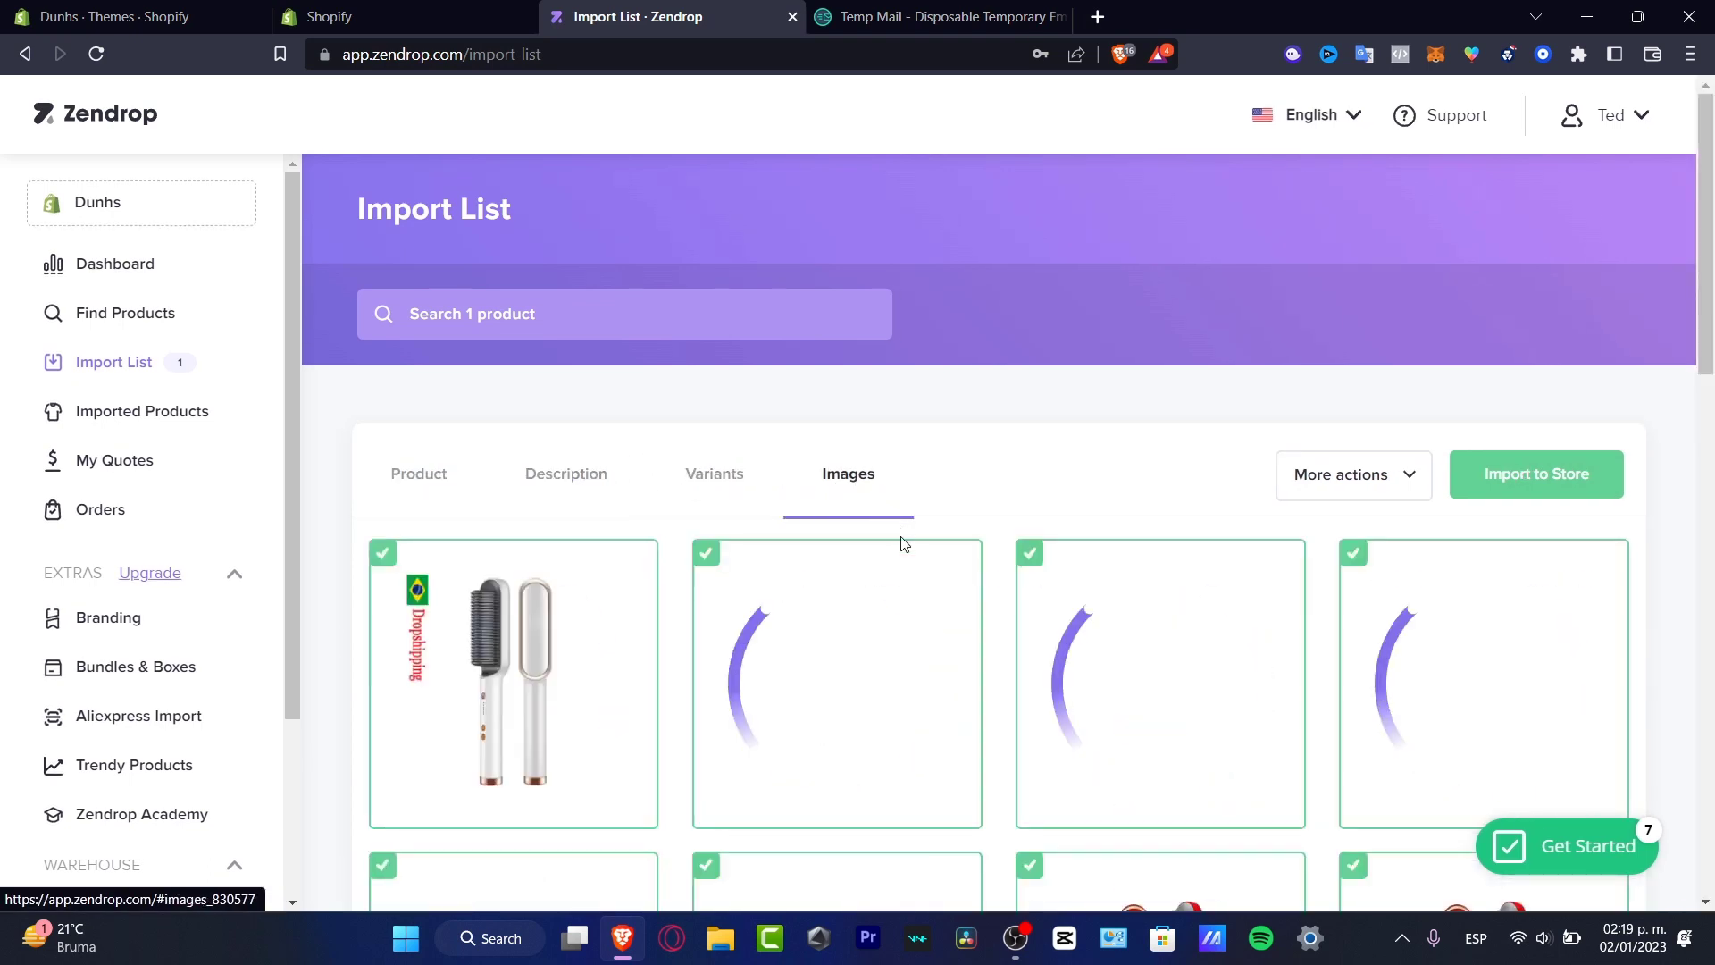
click(781, 498)
scroll(956, 593, down, 4)
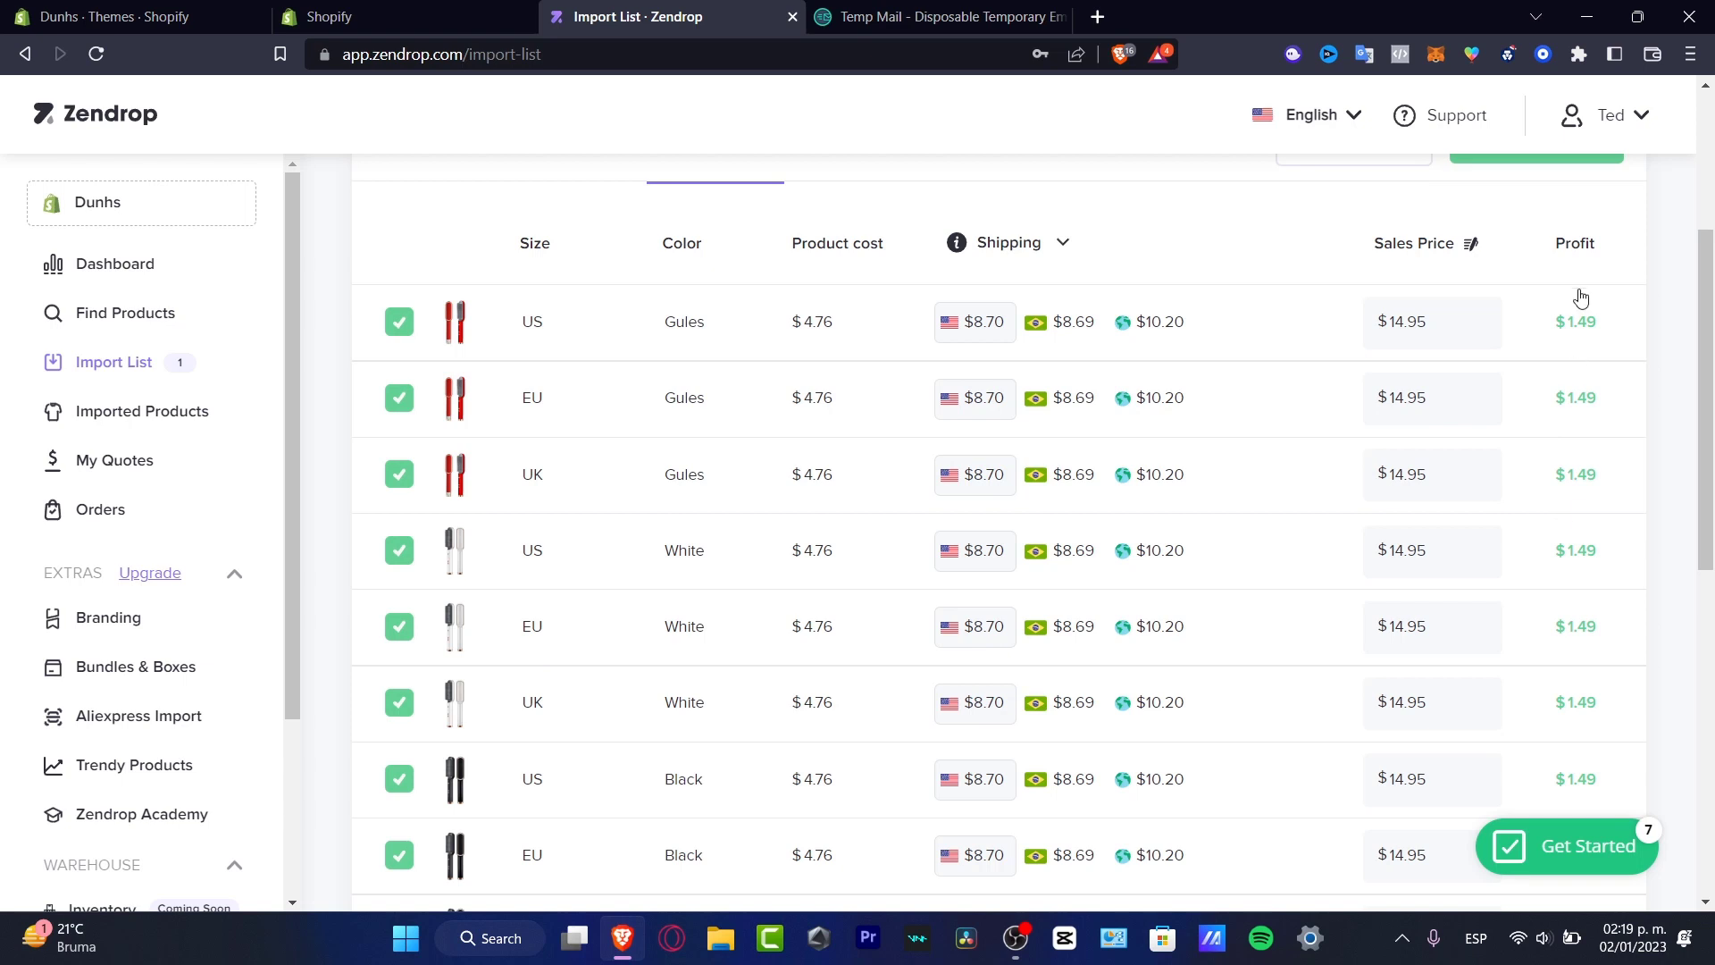
Check the first variant's profit and product cost, then nudge its sales price up.
mouse_move(1557, 326)
mouse_down()
mouse_move(1587, 321)
mouse_move(1565, 326)
mouse_up()
drag(804, 322, 804, 322)
drag(1426, 331, 1389, 329)
click(1477, 318)
click(1477, 318)
click(1476, 318)
Set sales prices to $22.98 and $22.95 for the Gules variants and $24.95 for US White.
drag(1404, 322, 1396, 323)
text(22)
drag(1407, 397, 1389, 398)
text(22)
drag(1402, 476, 1388, 474)
text(22)
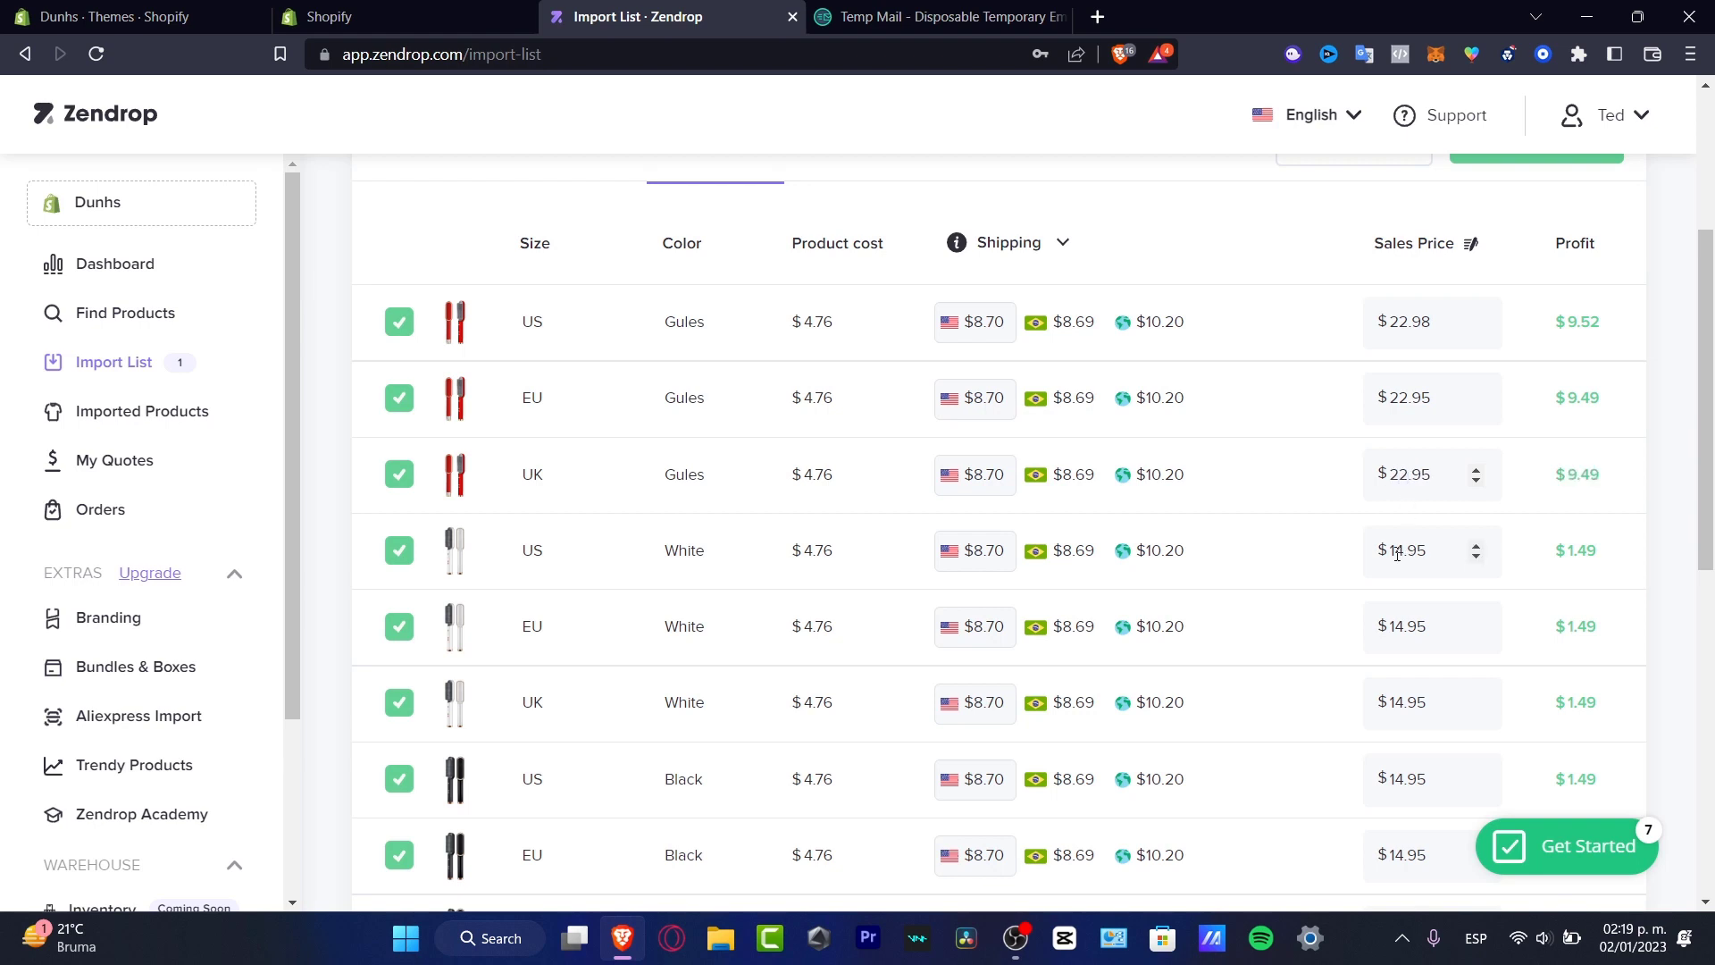
text(2)
scroll(1643, 687, down, 8)
scroll(1652, 661, up, 12)
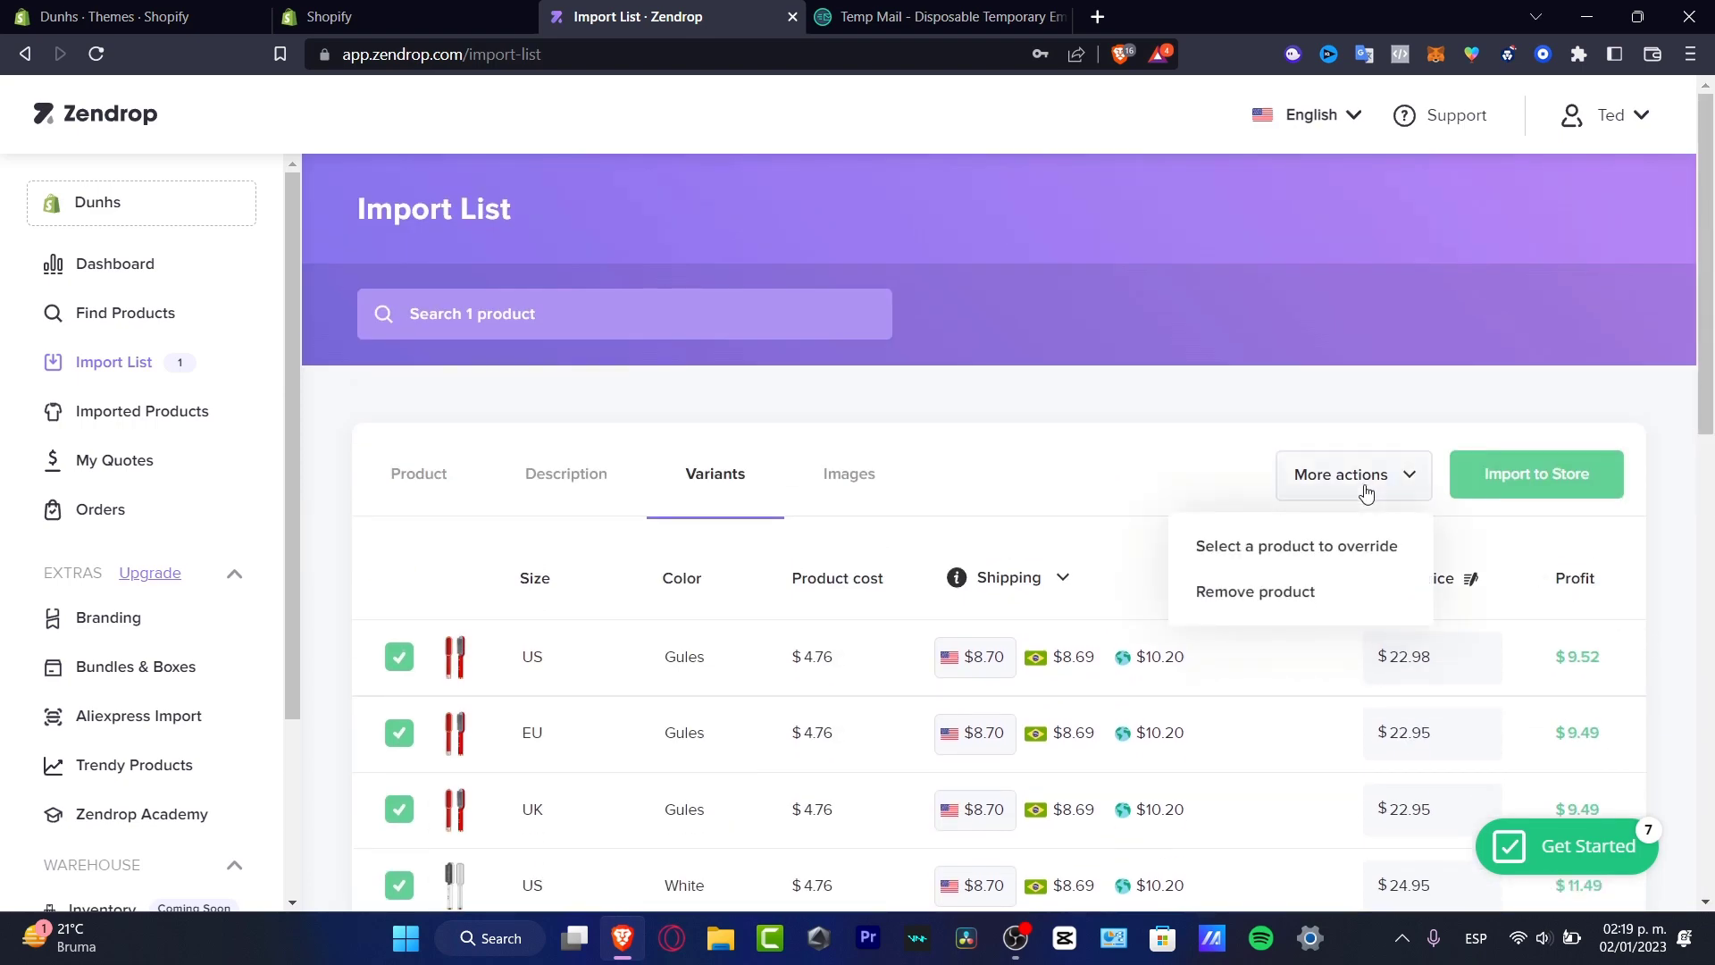
Import the heat comb to the store, ticking 'don't display this message again' and confirming.
click(1207, 475)
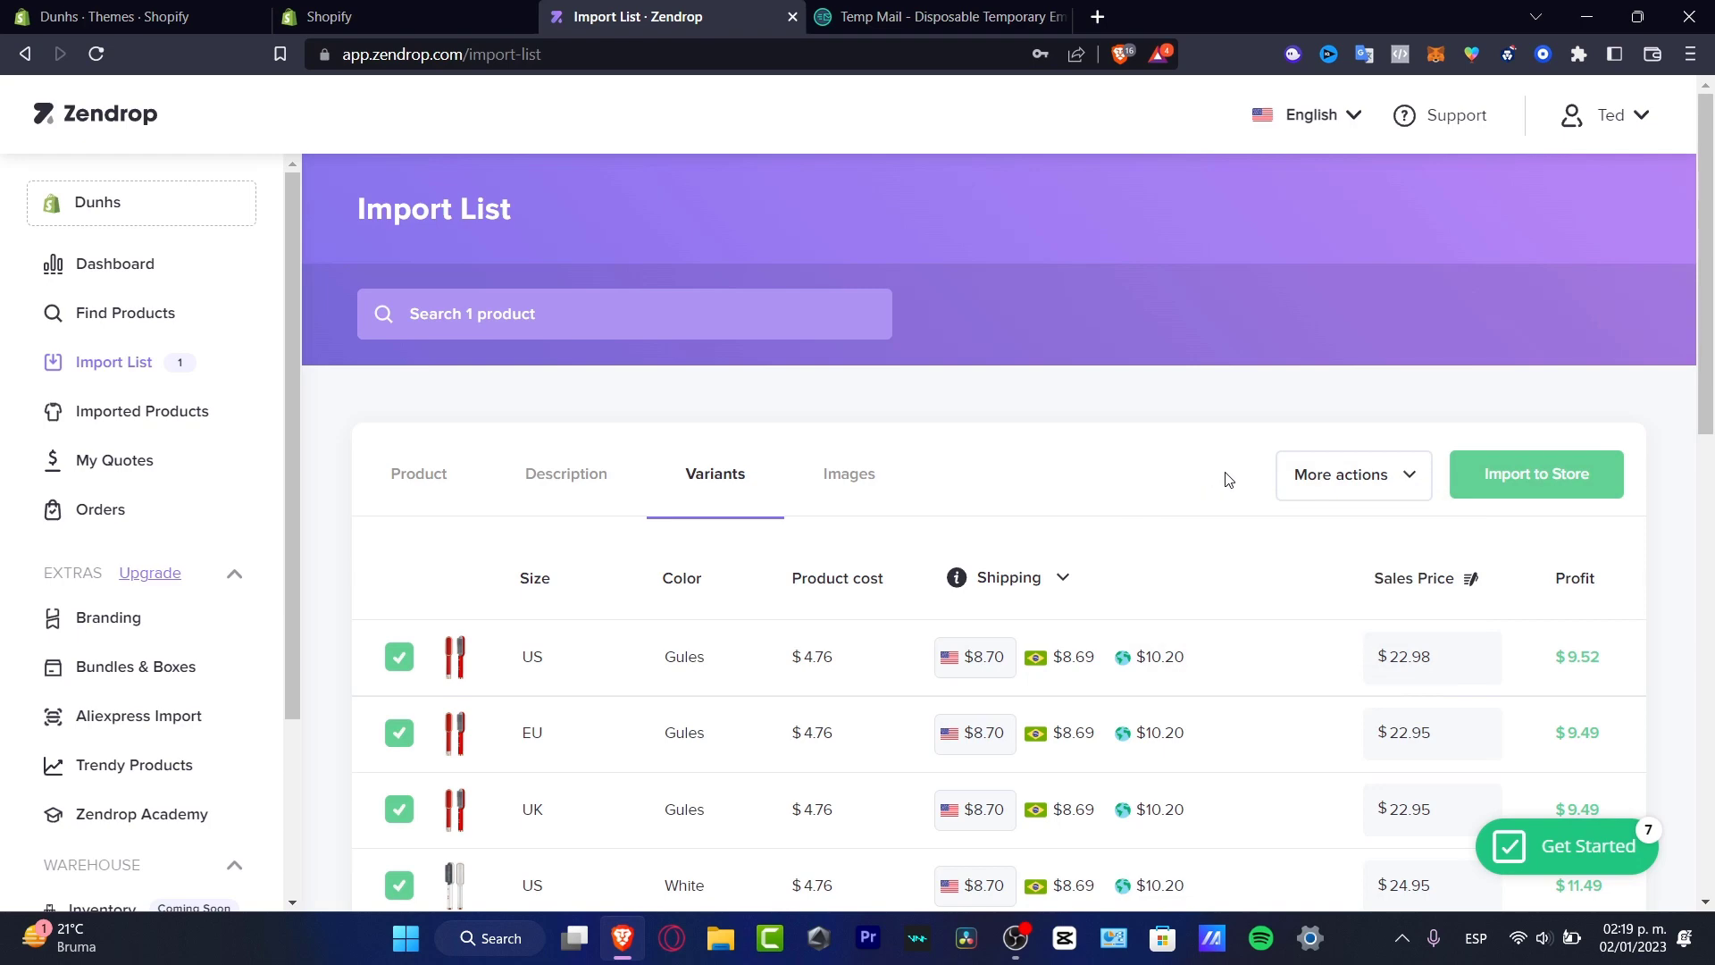
click(1481, 486)
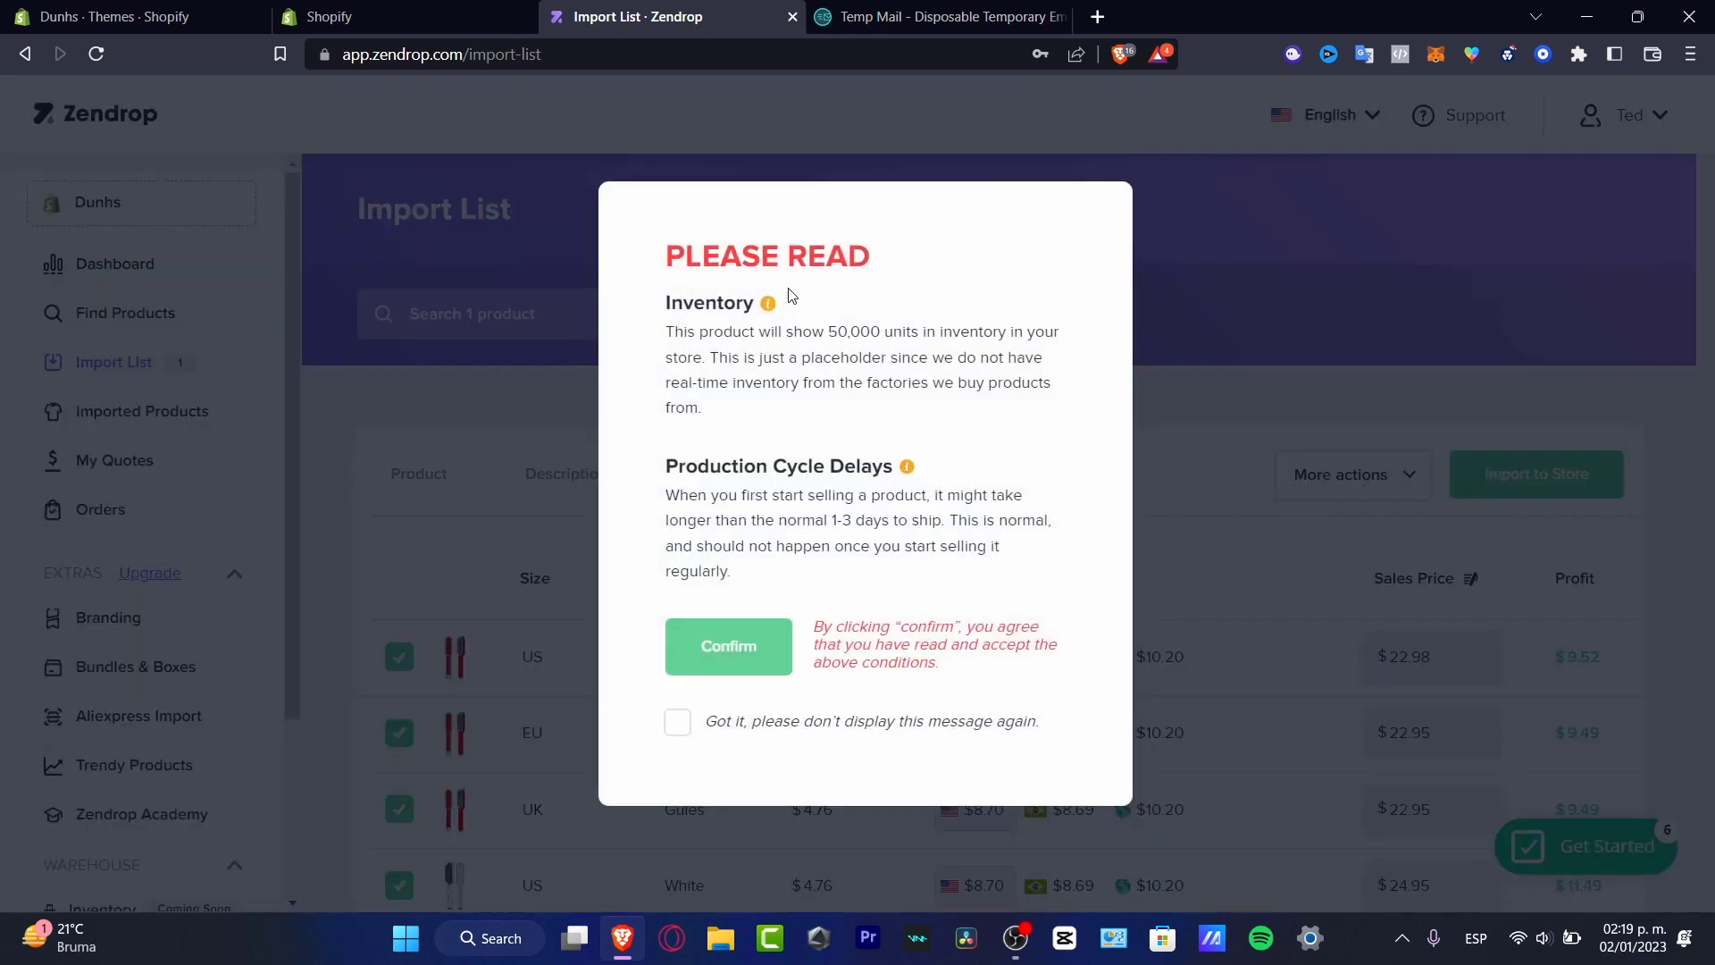
click(671, 732)
click(725, 645)
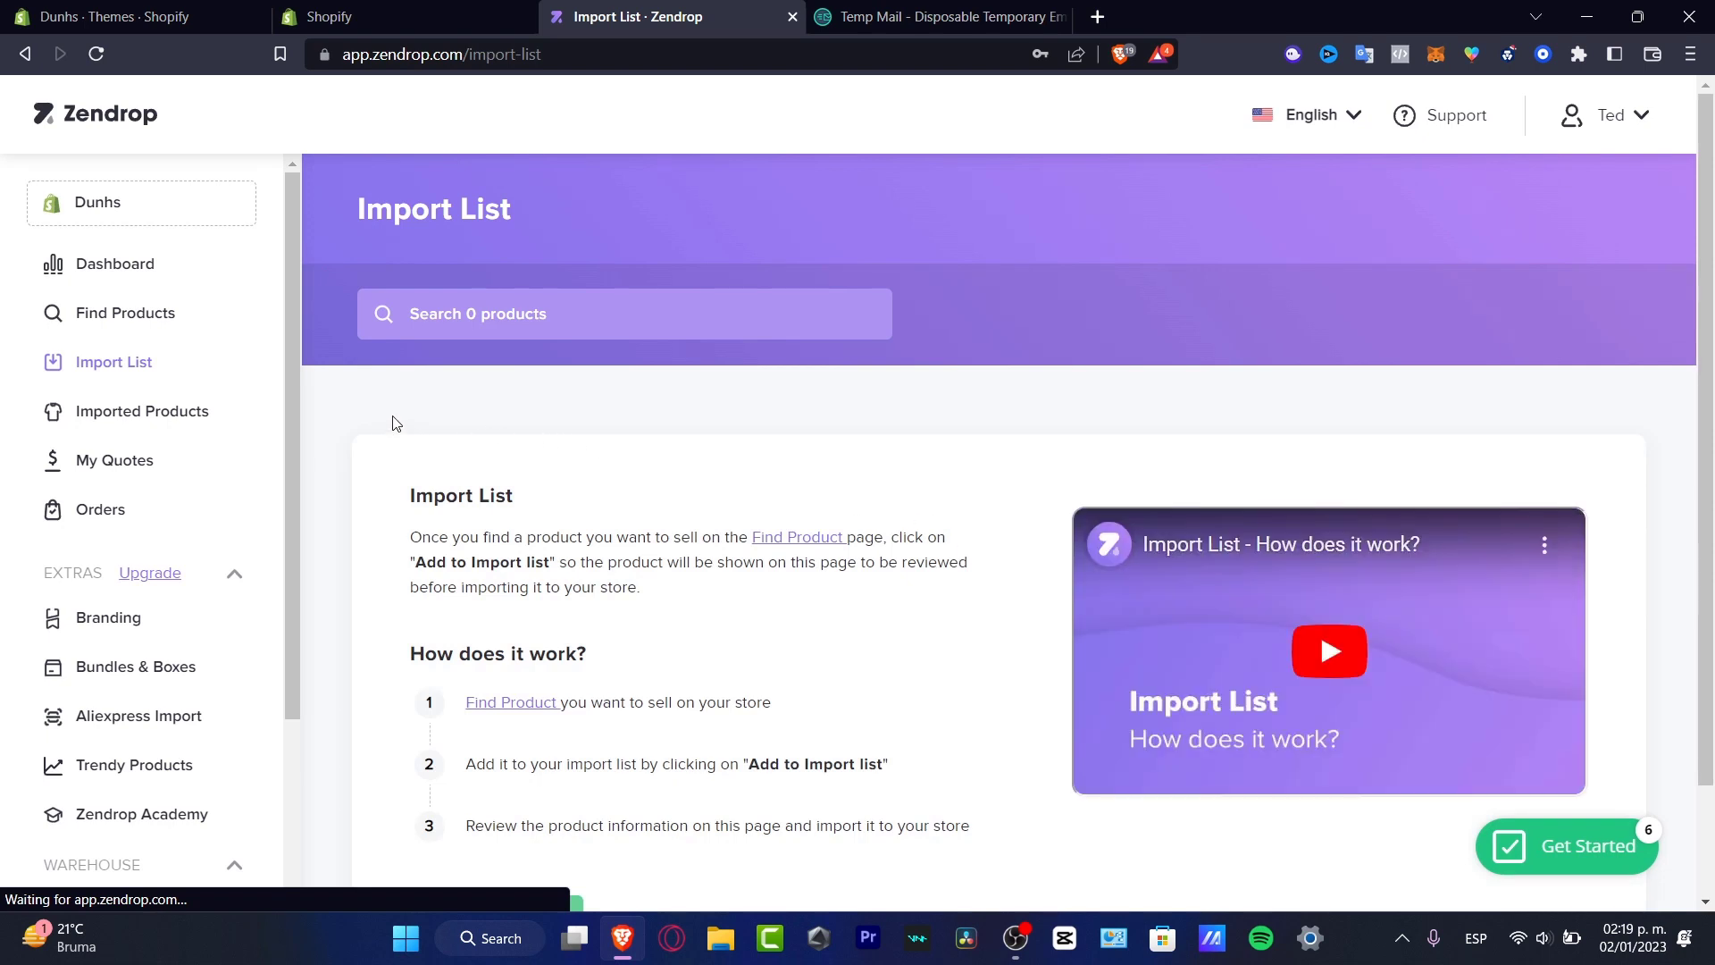
Check the Electric Heat Comb's importing status on Imported Products, then return to Shopify.
click(205, 410)
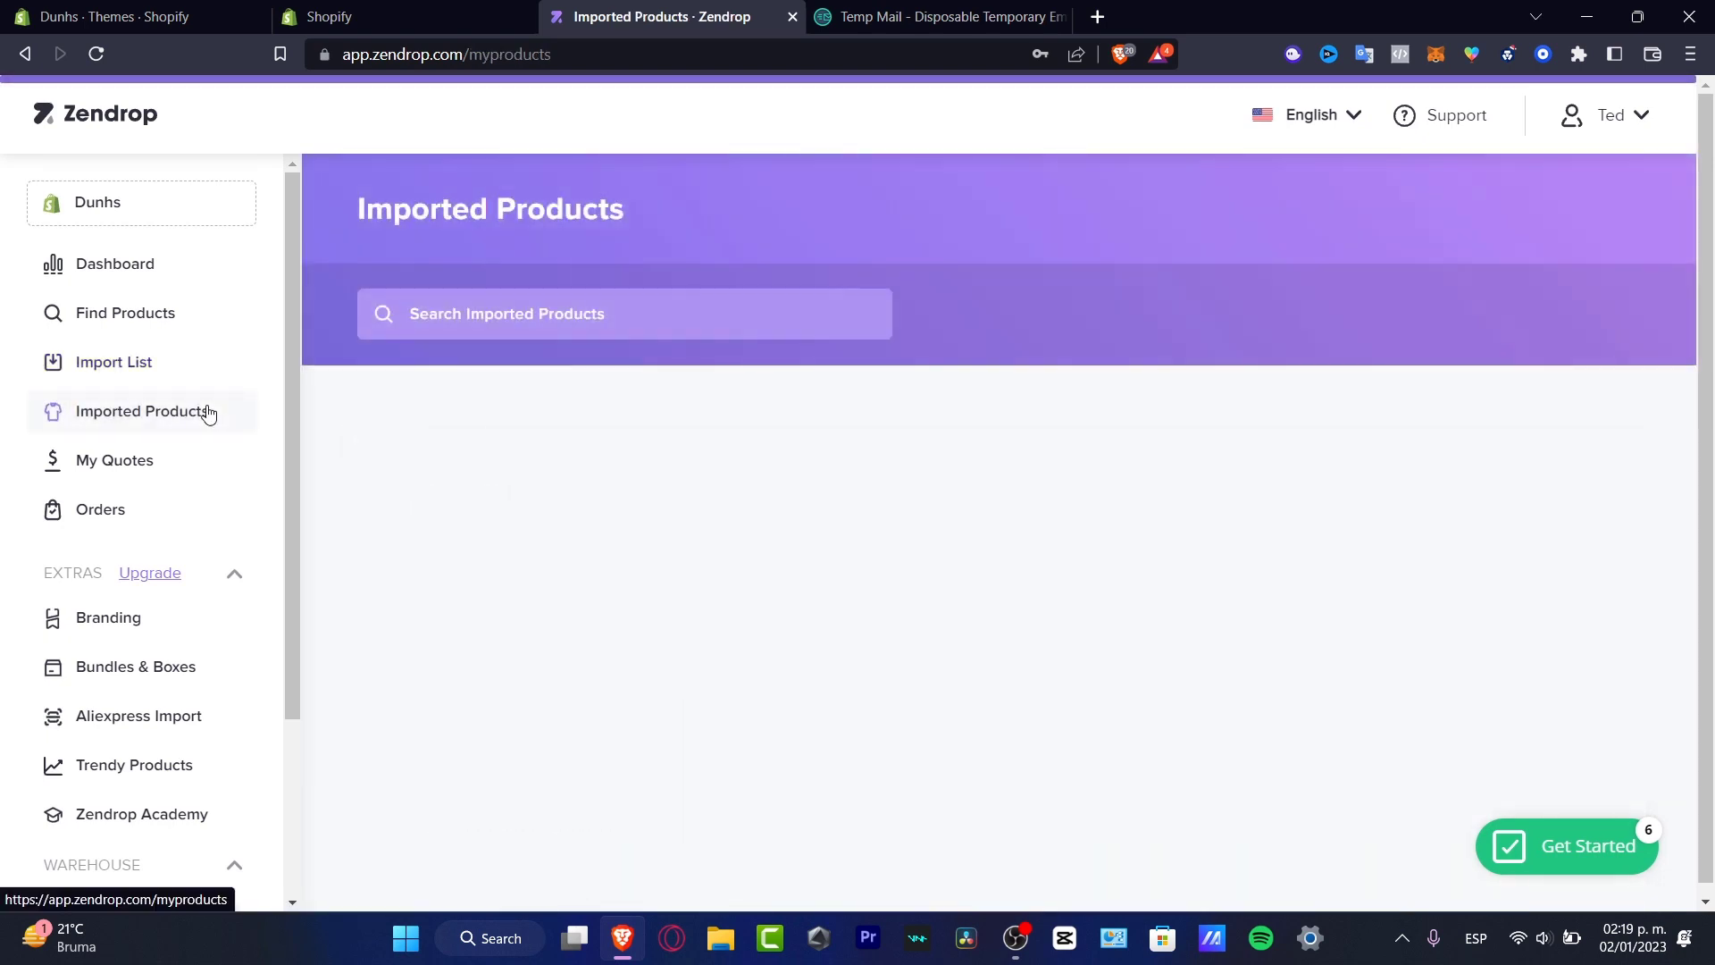
scroll(816, 658, down, 2)
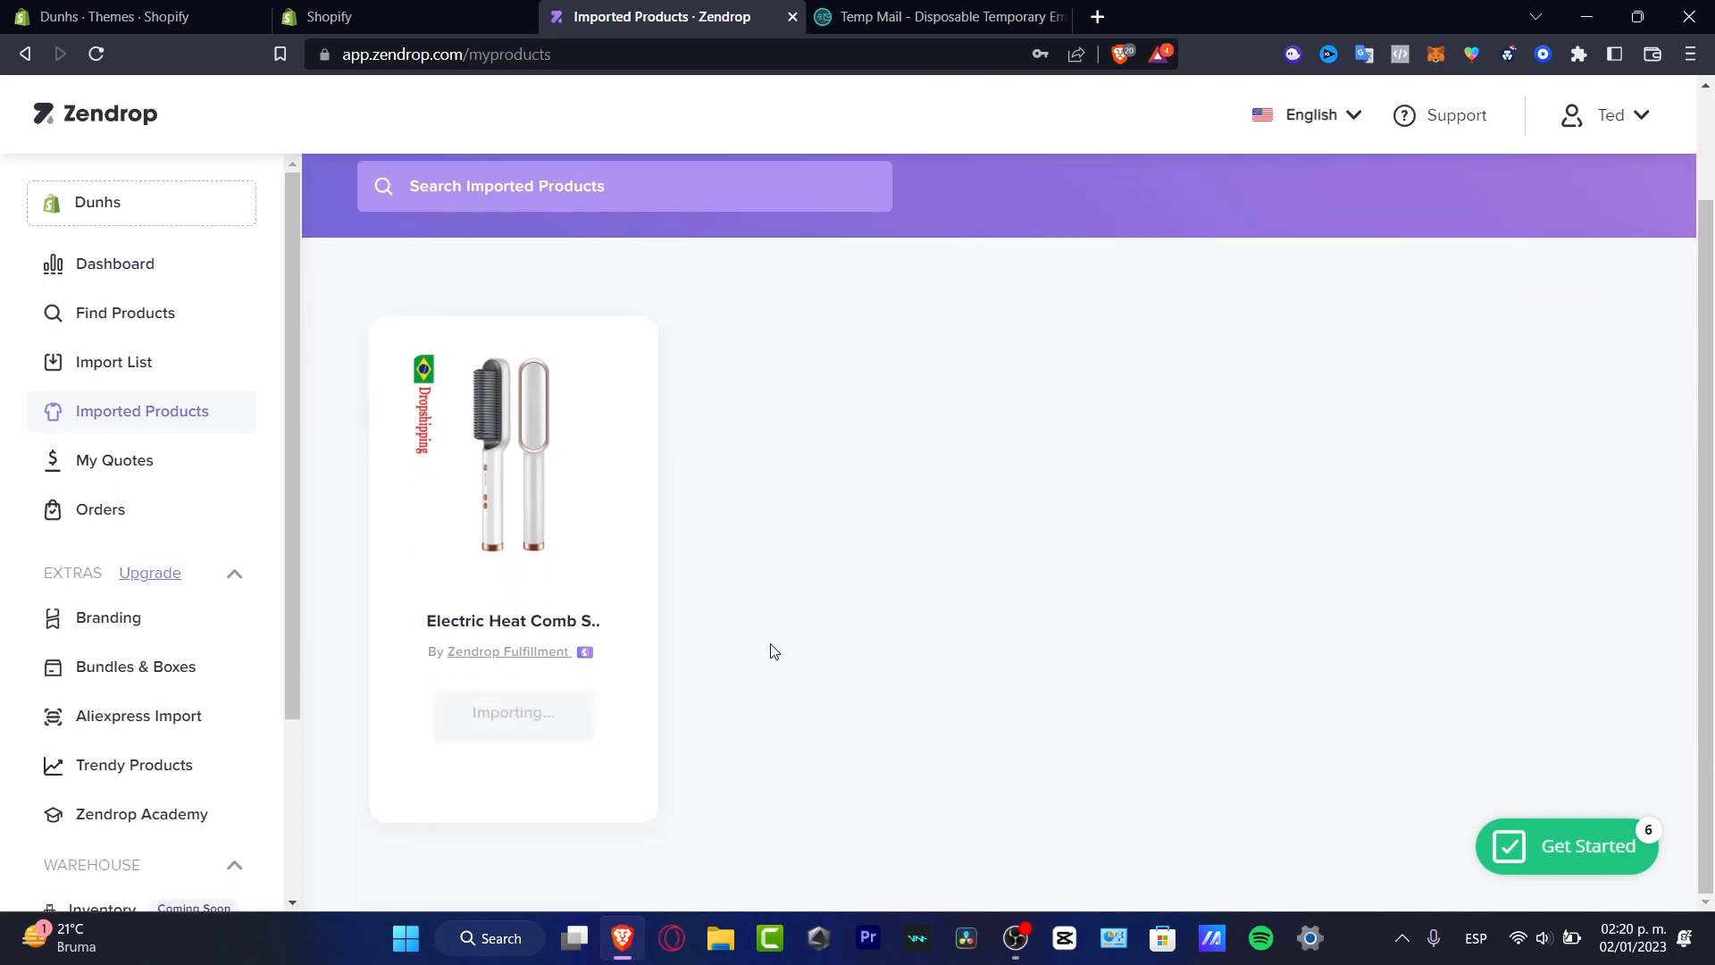
mouse_move(533, 731)
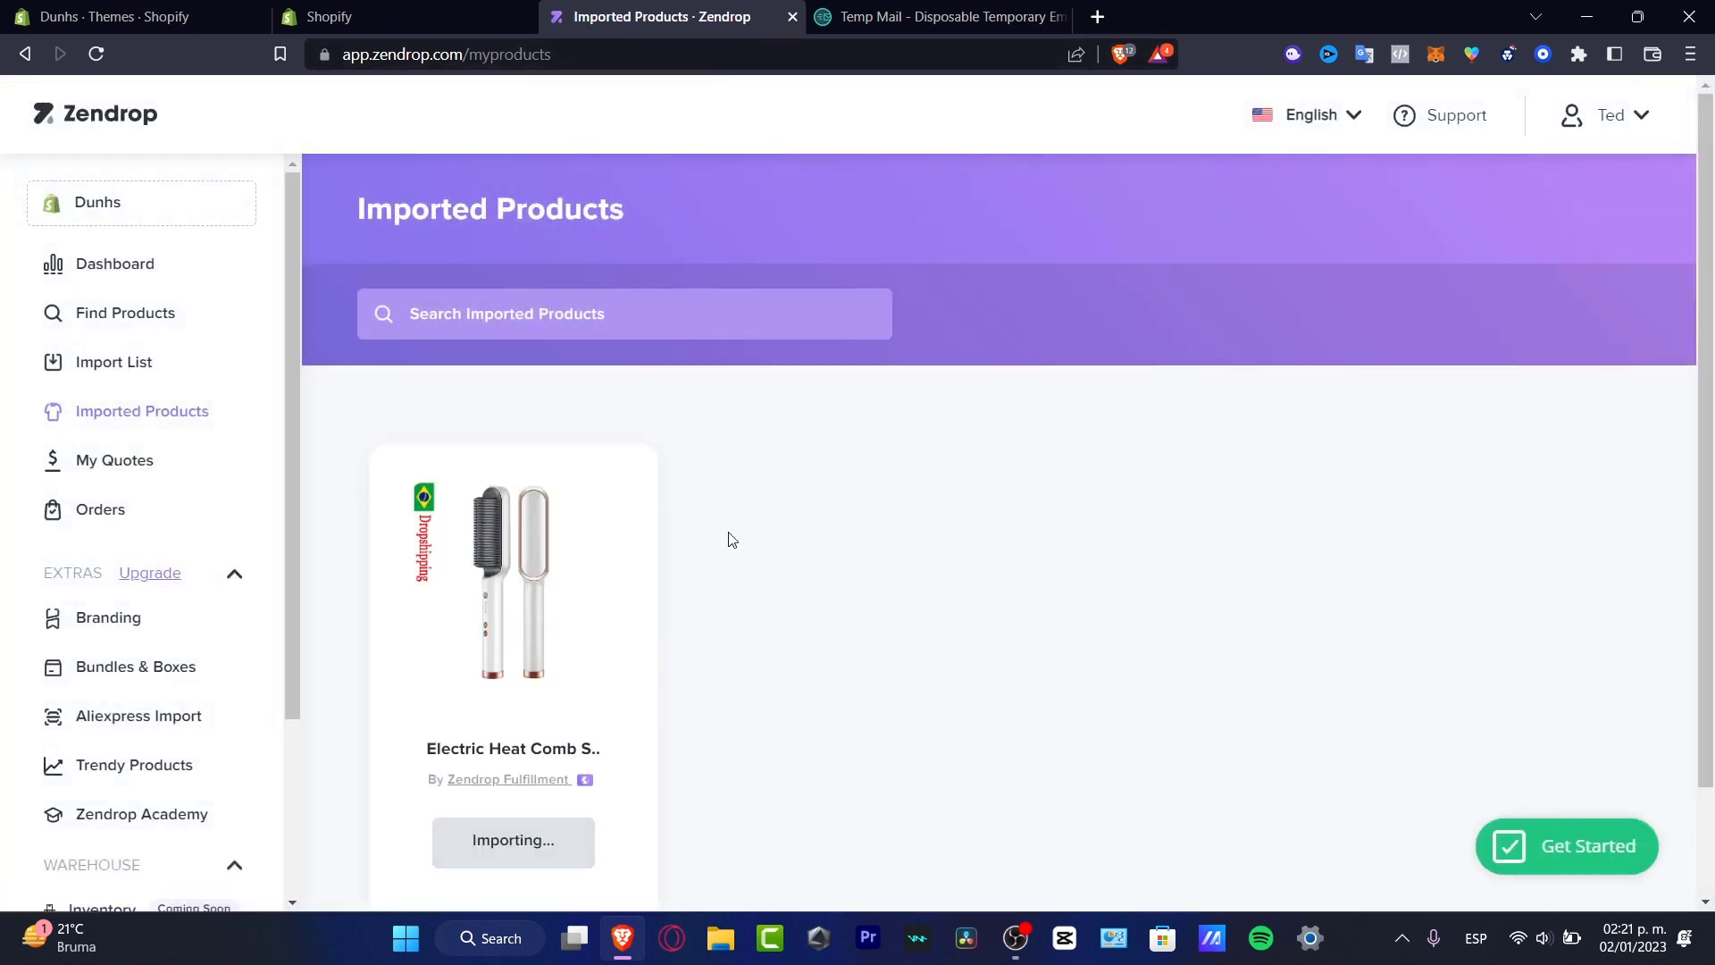
click(159, 10)
Dismiss Picked for you, review Shopify's Products and Apps and sales channels, then return to Zendrop.
click(202, 192)
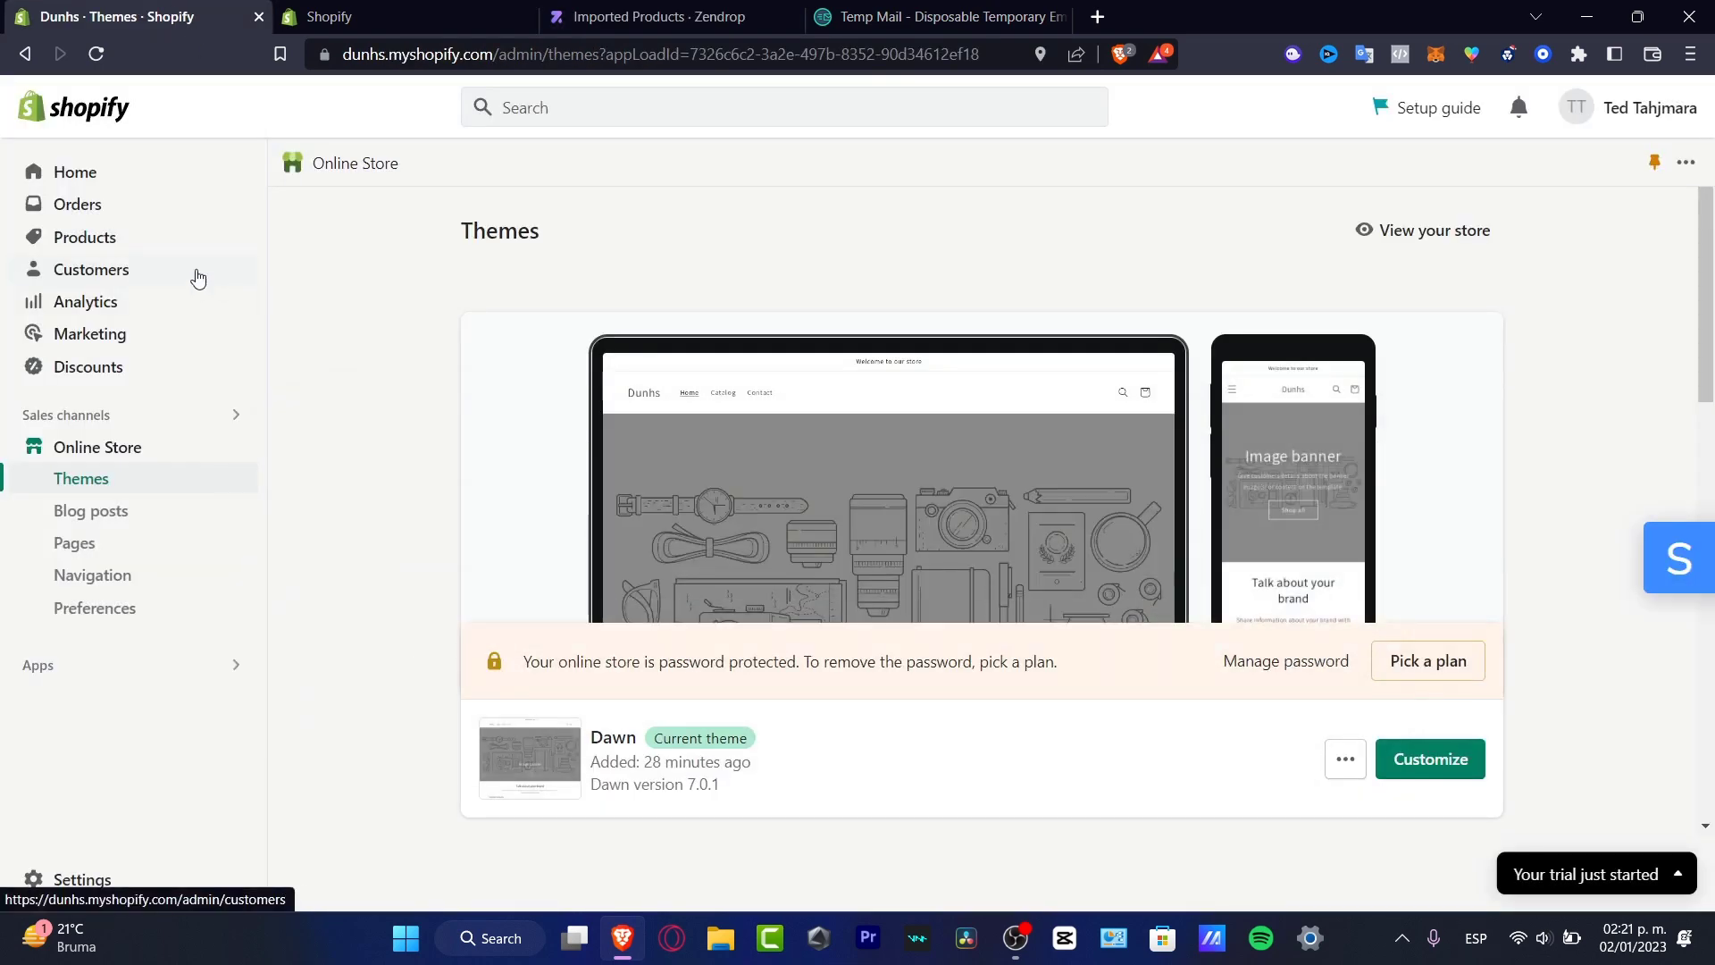
click(156, 243)
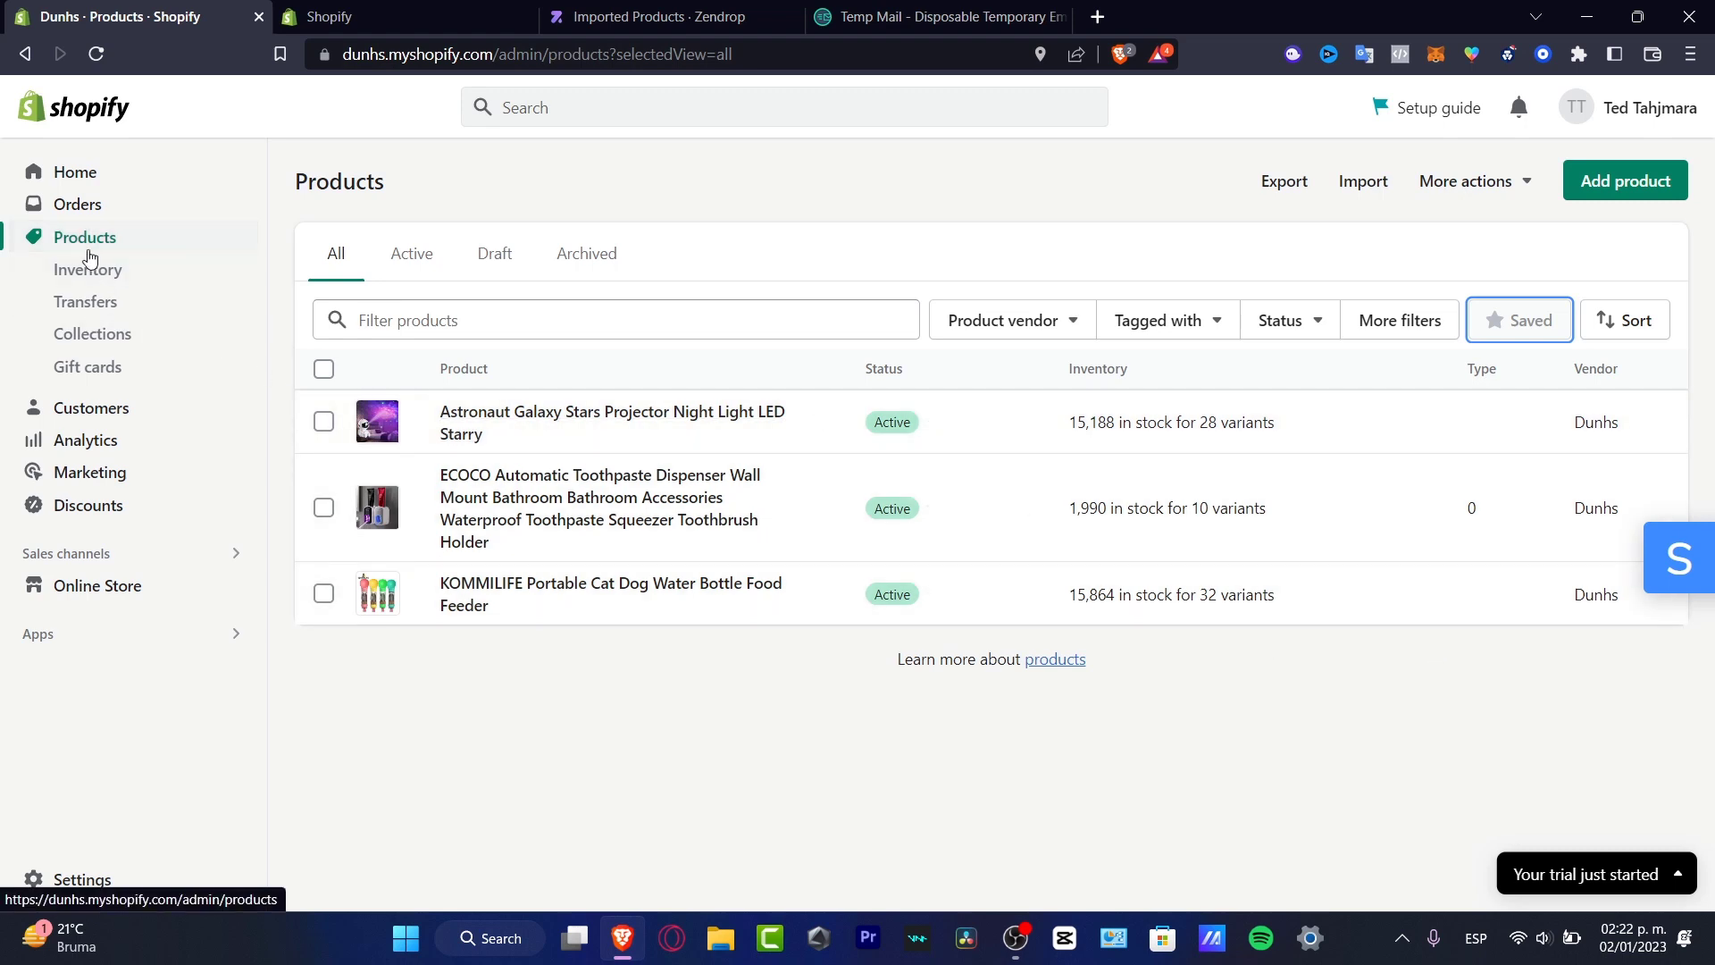
click(347, 7)
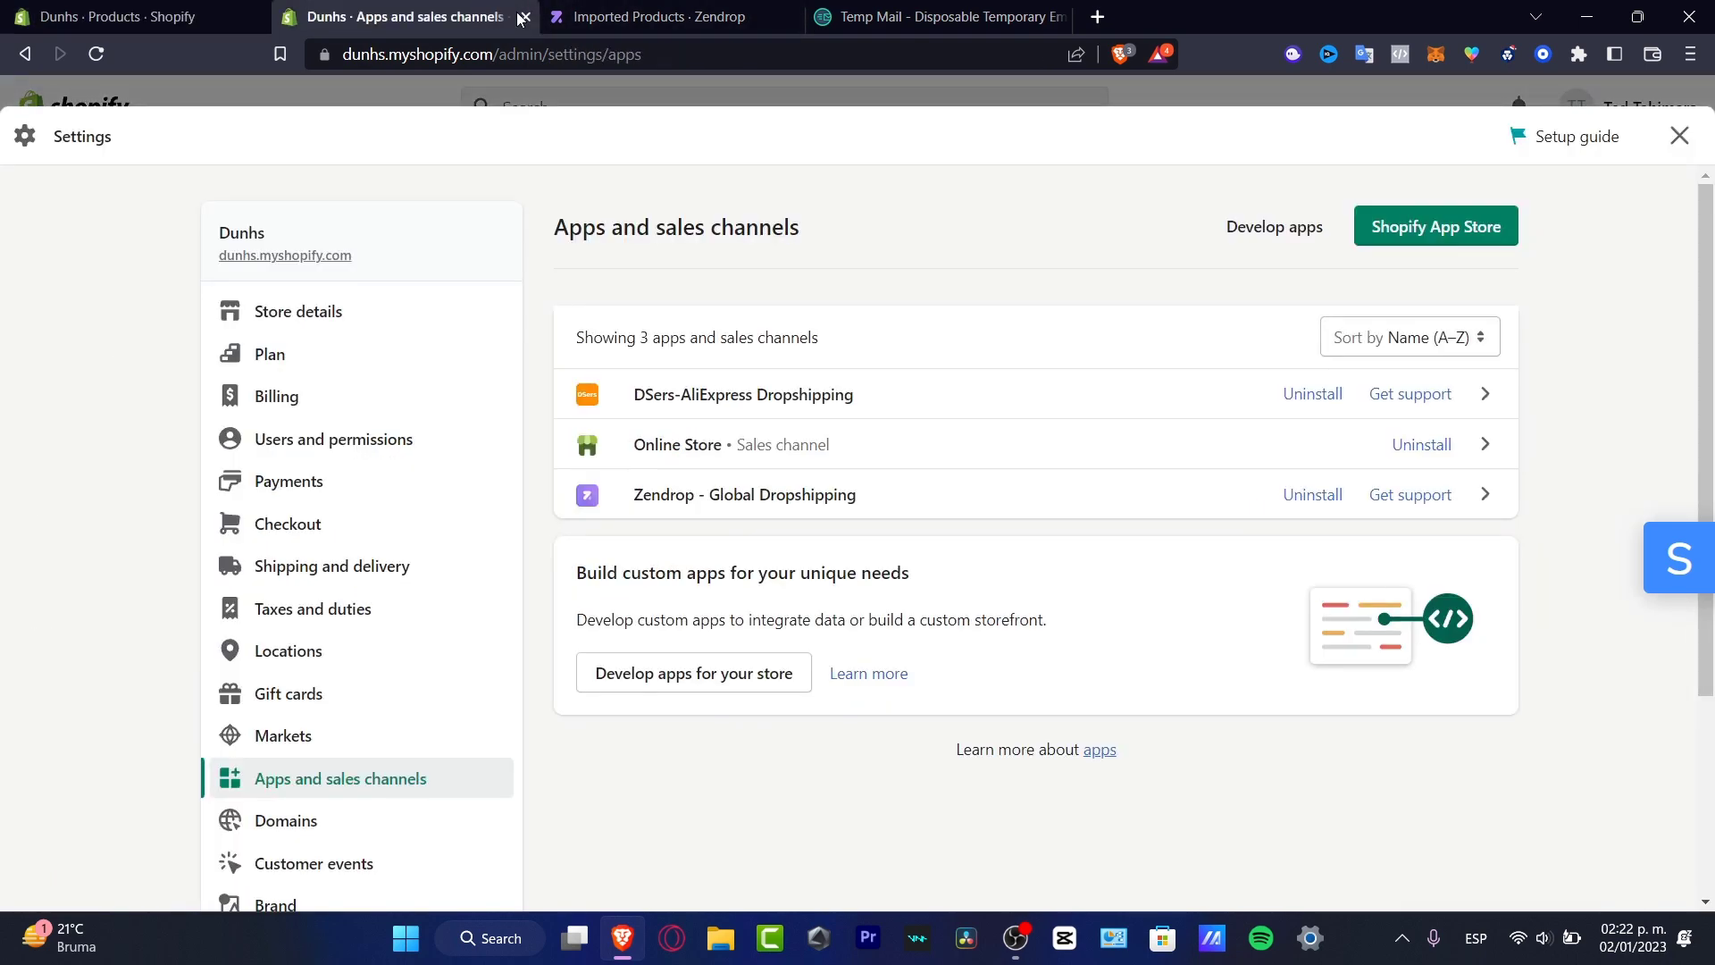
click(641, 15)
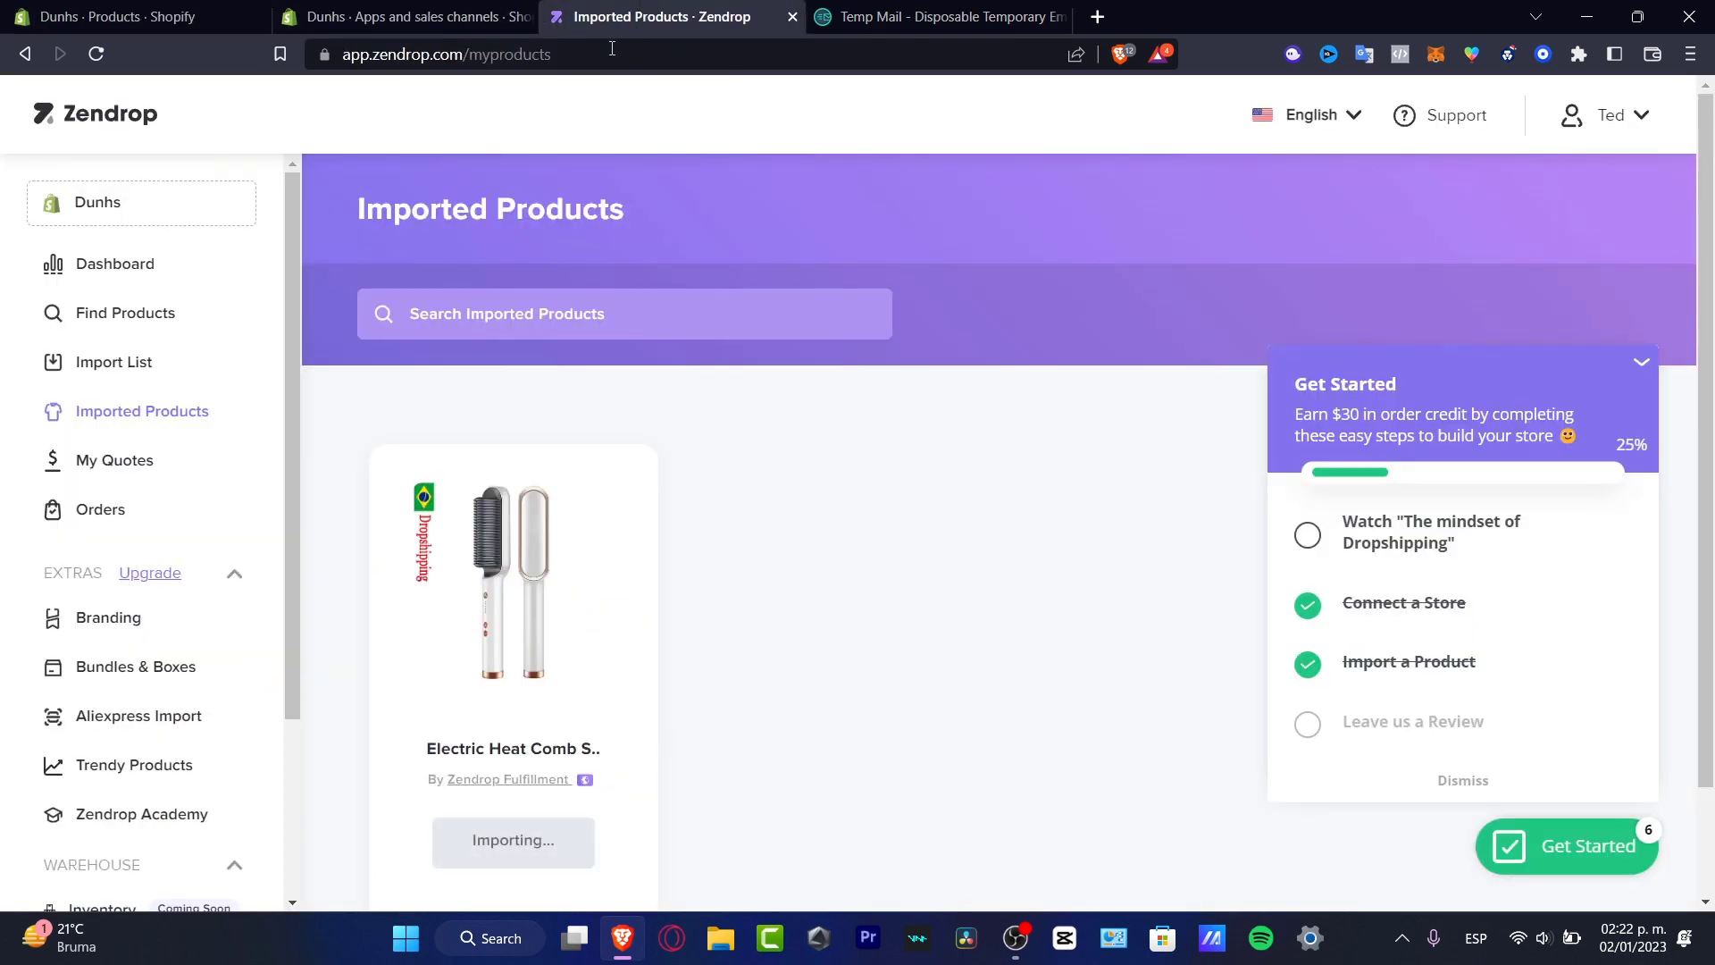
Close the Shopify Apps and sales channels tab and go to the Zendrop Dashboard.
click(384, 16)
click(525, 17)
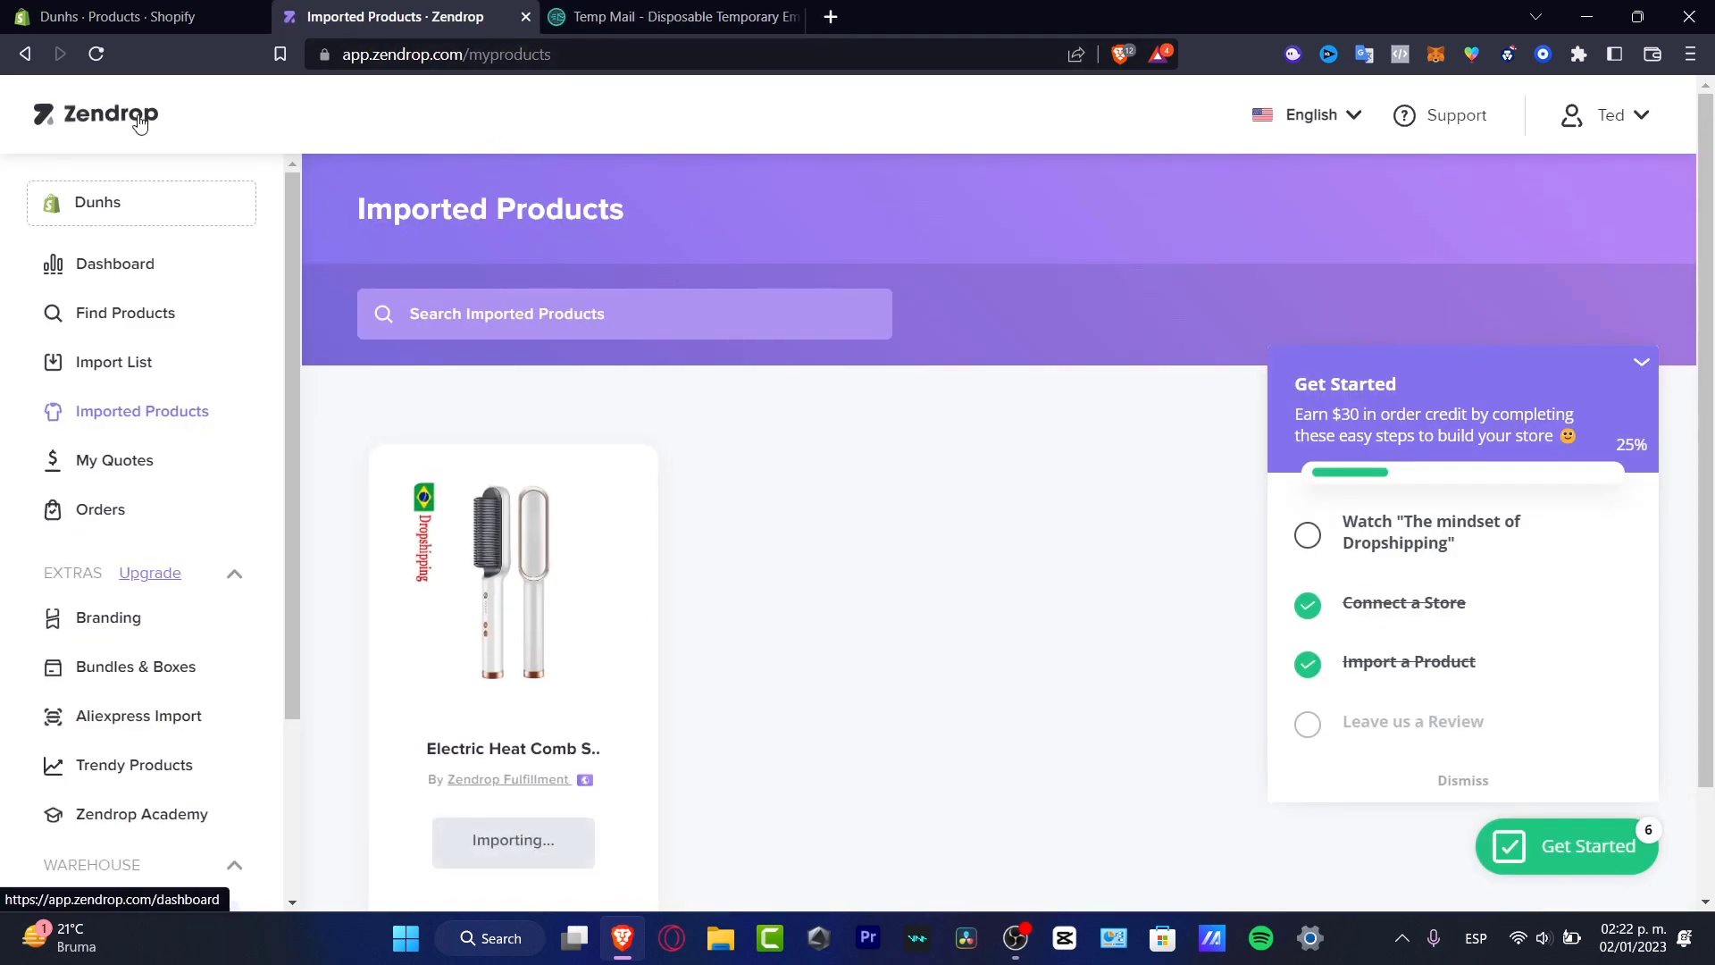
click(100, 113)
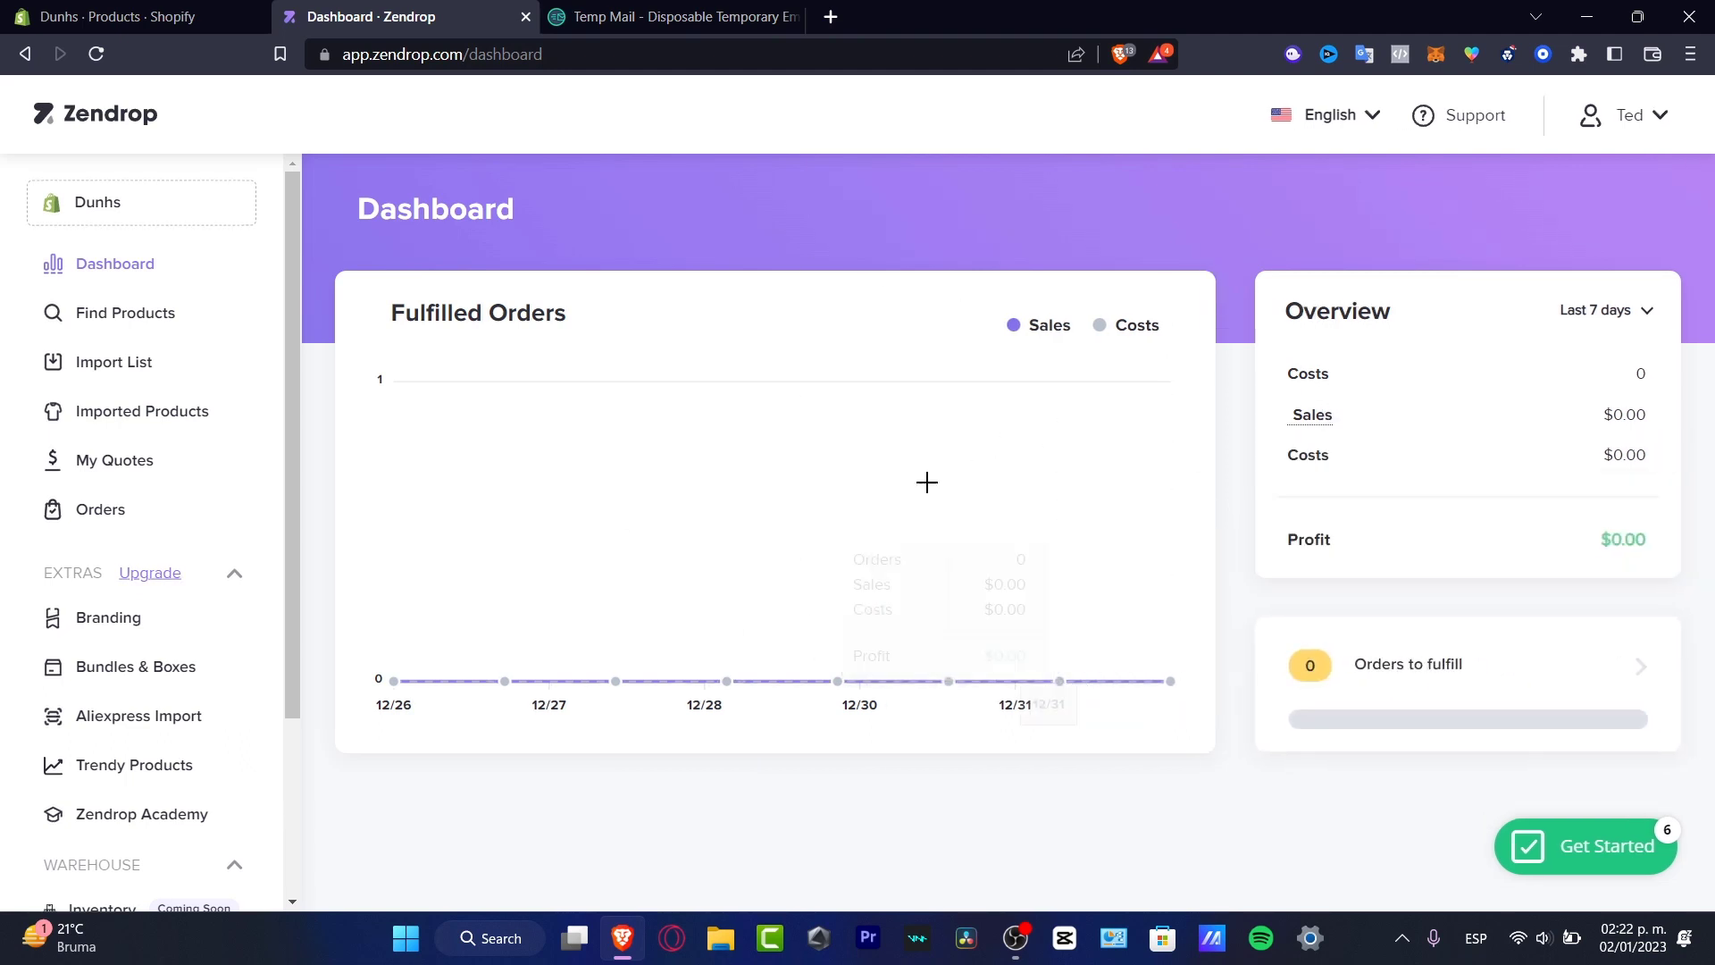
Open Orders to fulfill and browse the link product, issues and unpaid order tabs.
click(1434, 672)
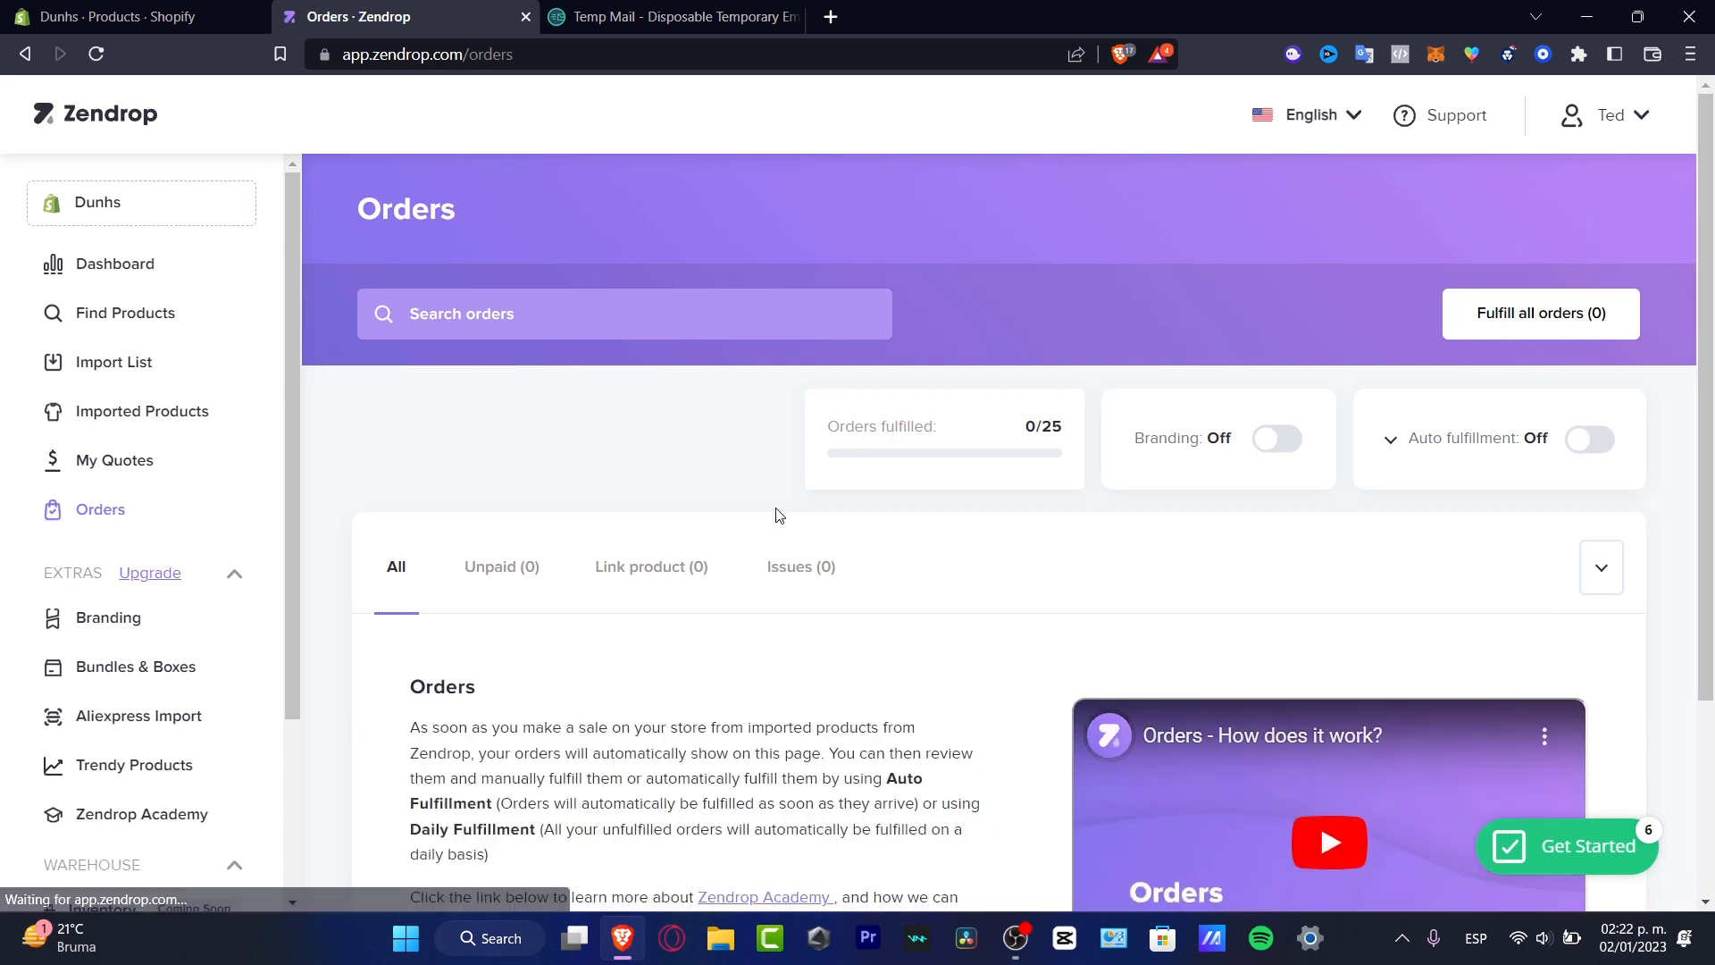
click(666, 569)
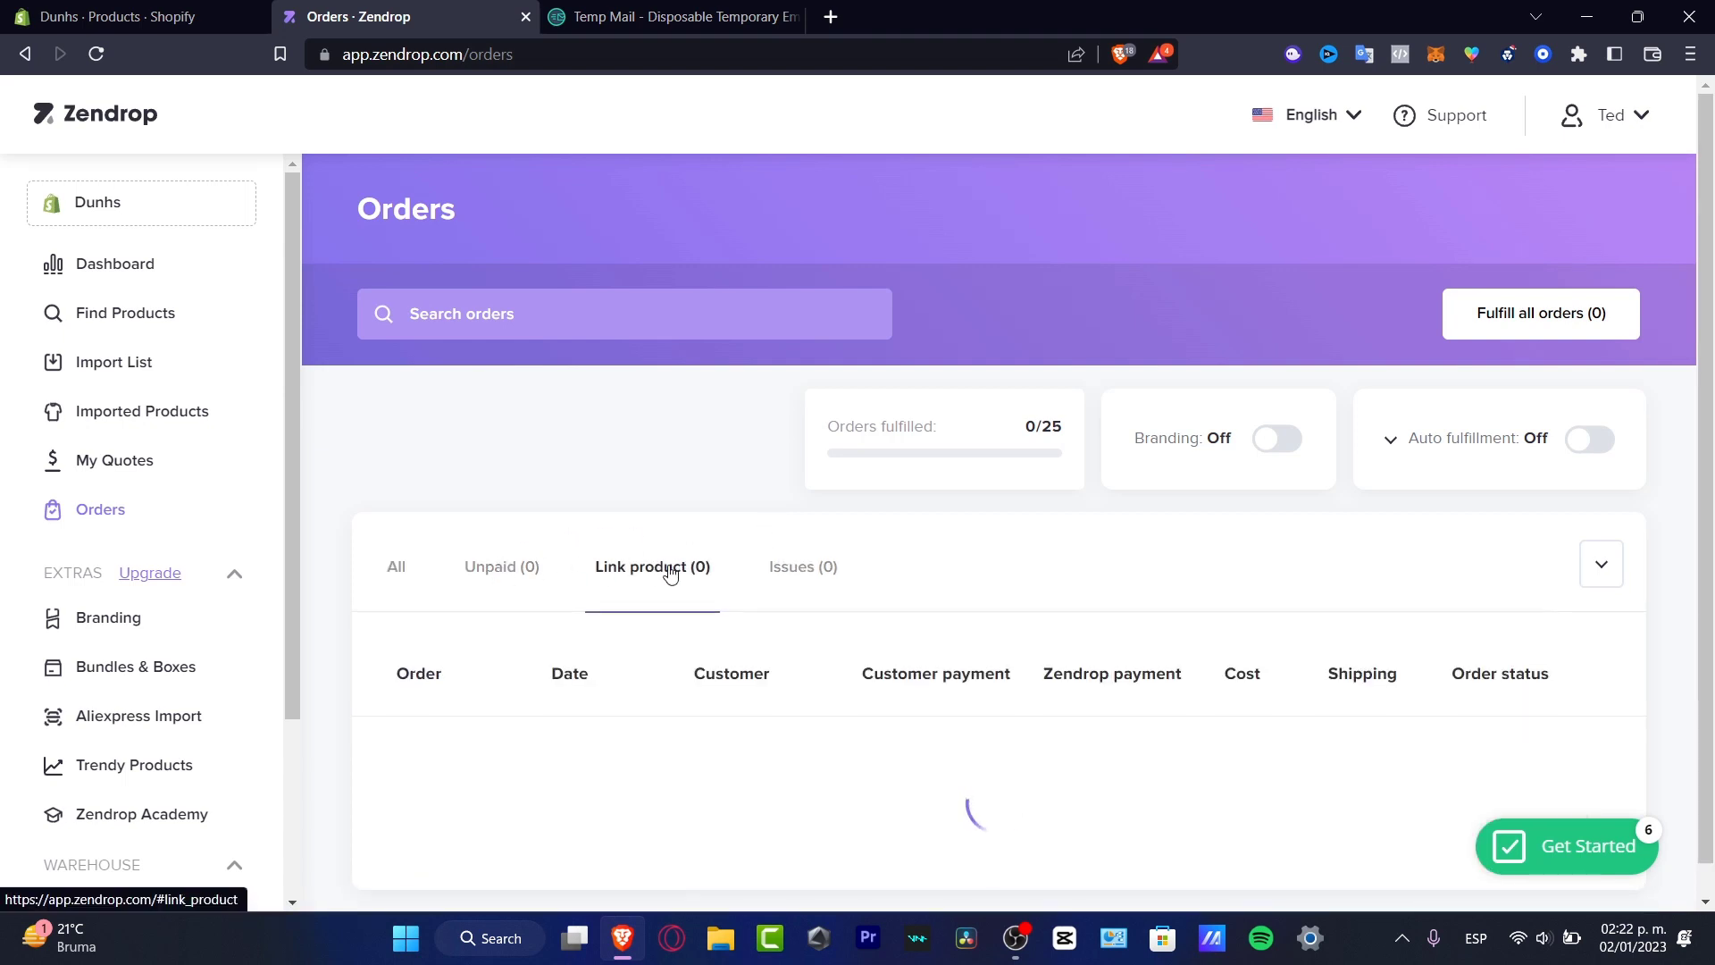
click(787, 571)
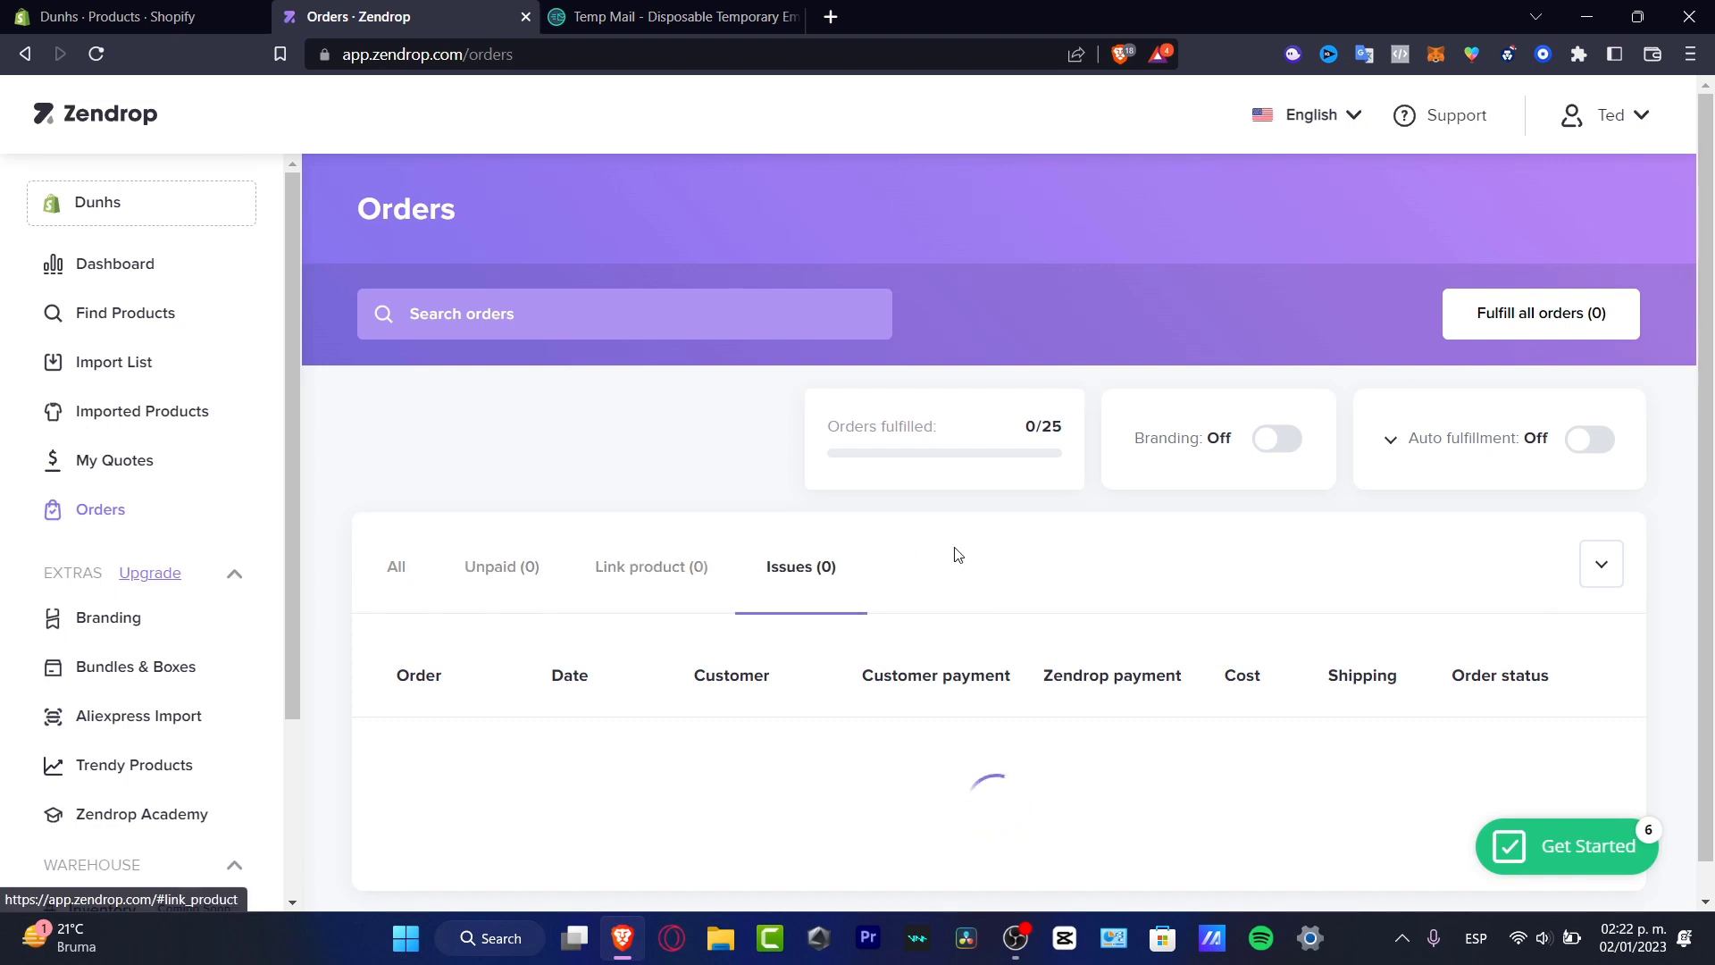
scroll(953, 555, down, 1)
click(509, 559)
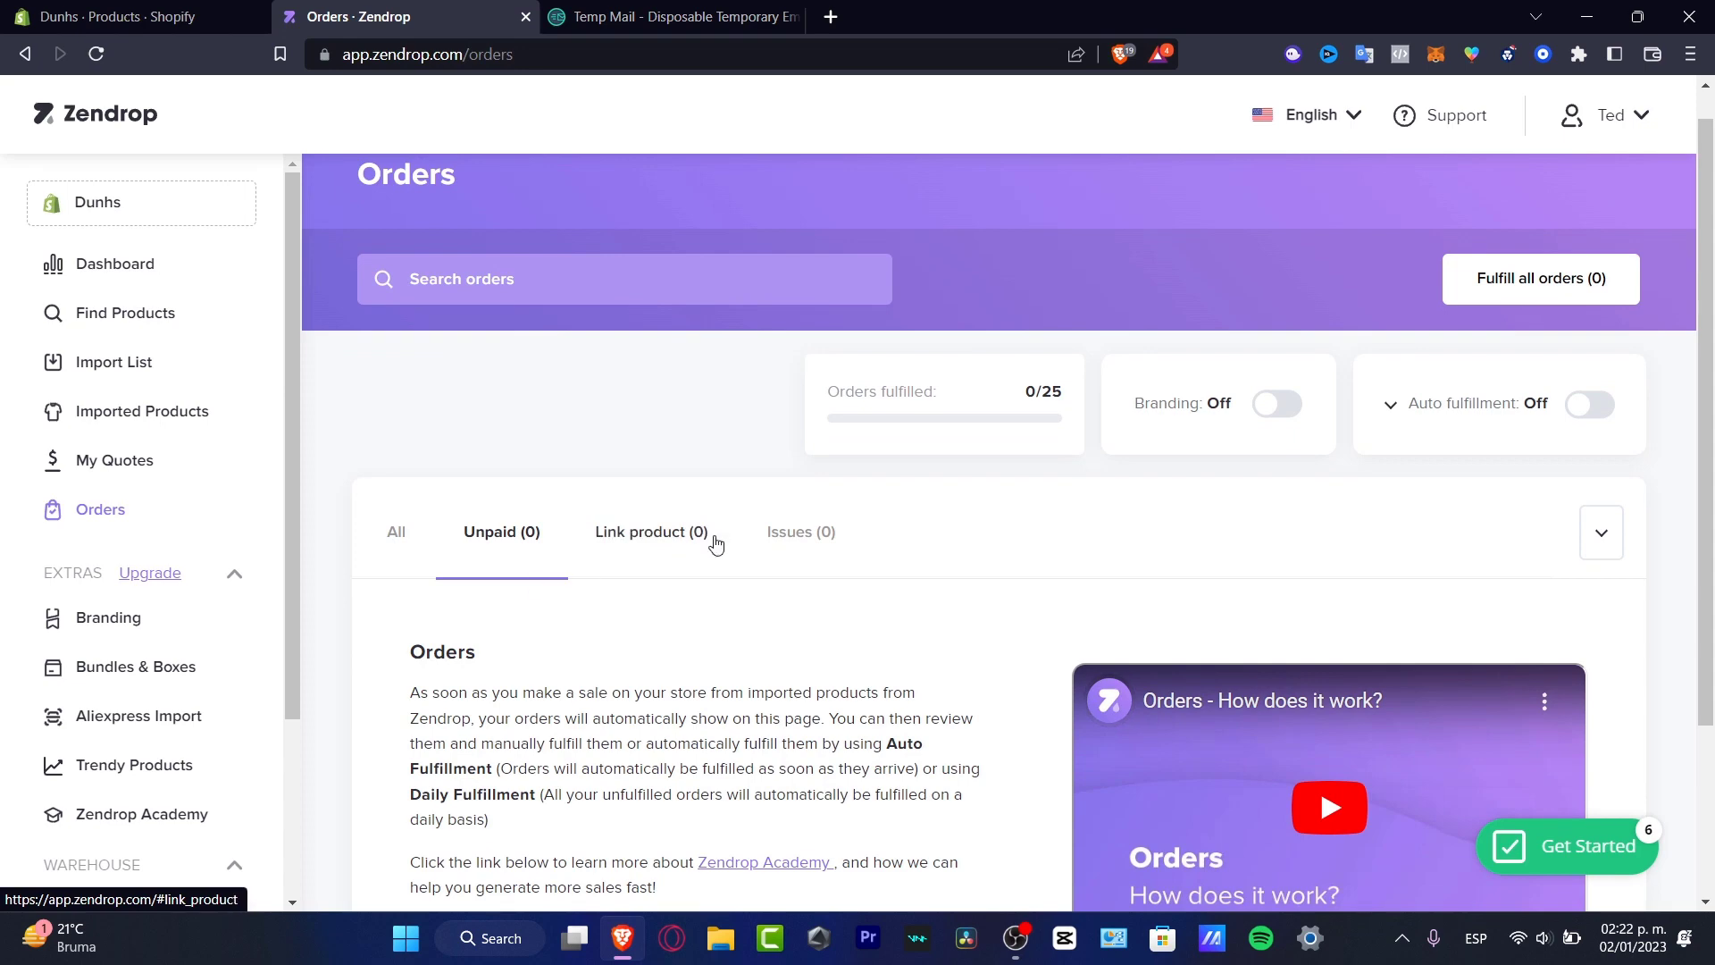
click(681, 533)
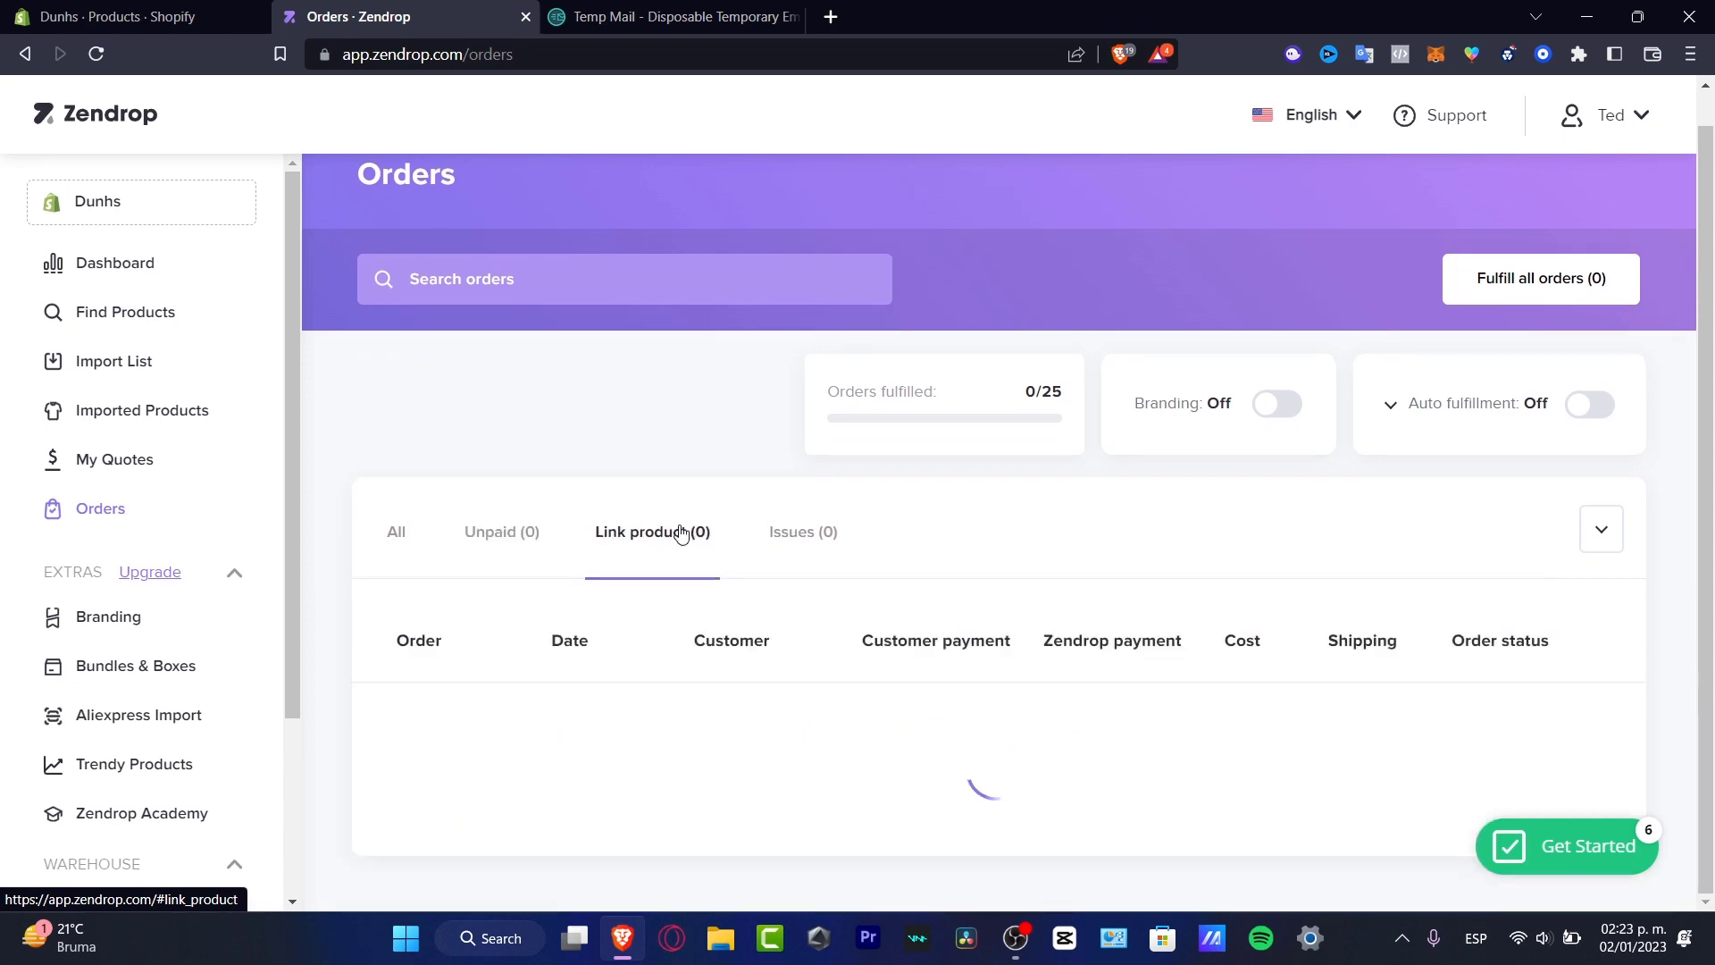
Read the orders explanation, then switch on Auto fulfillment, which brings up the upgrade-plan offer.
scroll(1013, 512, down, 3)
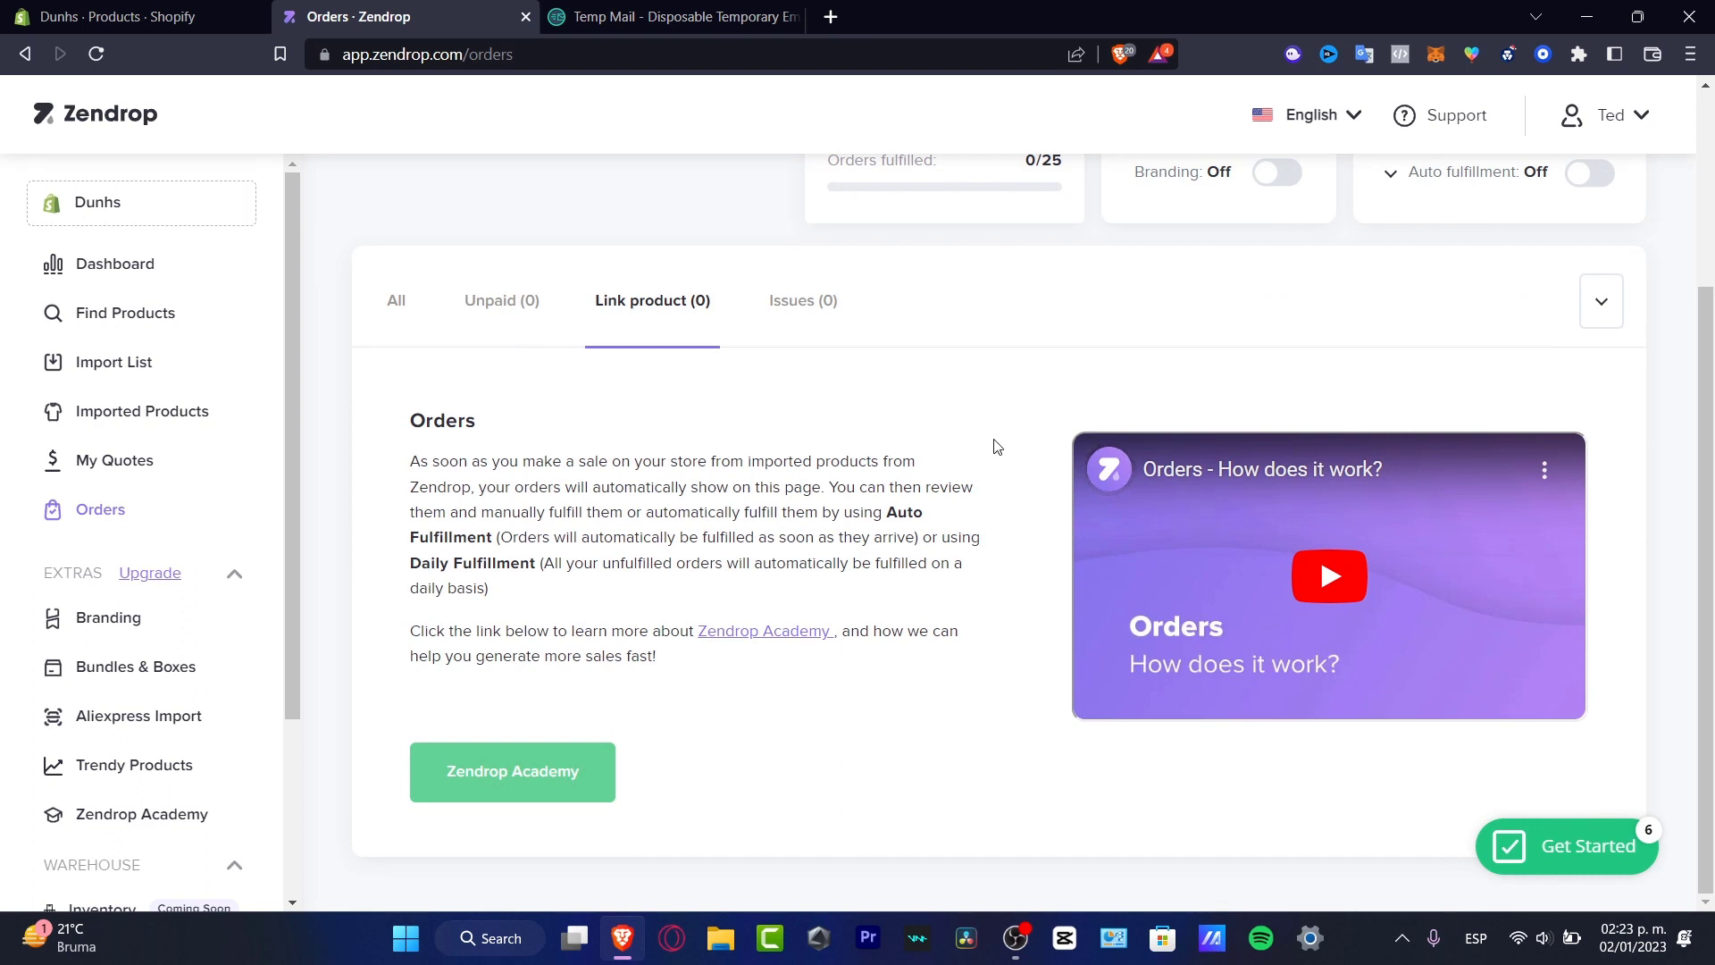
drag(744, 460, 645, 556)
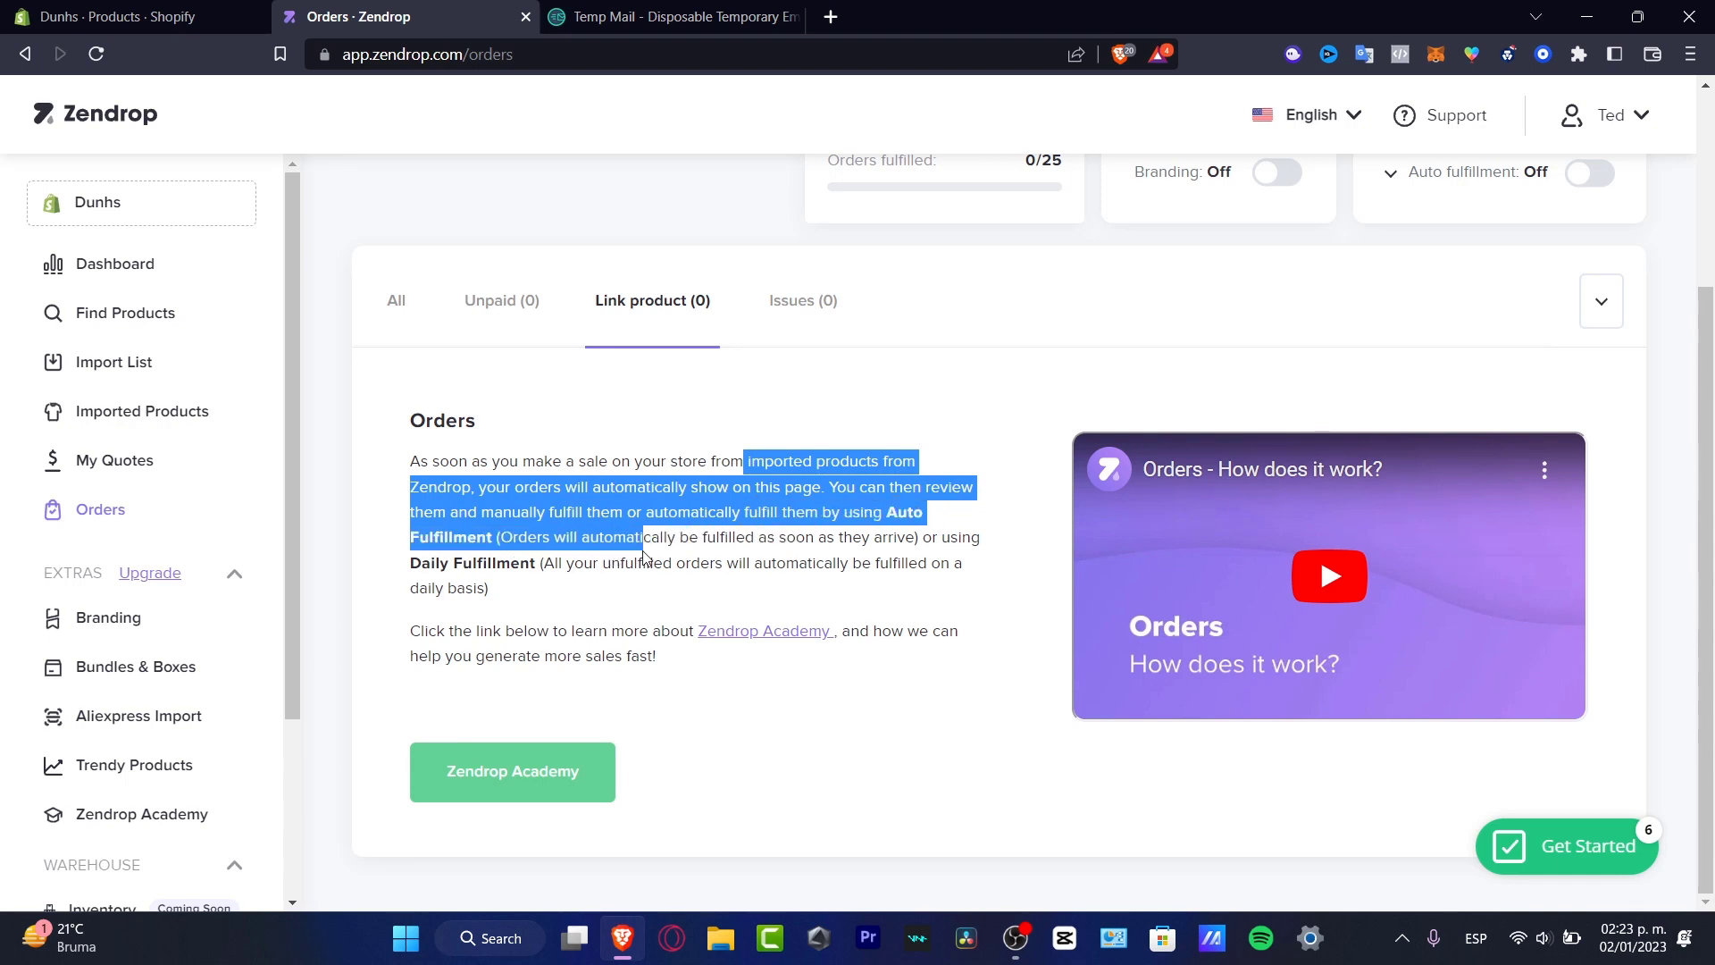
click(946, 619)
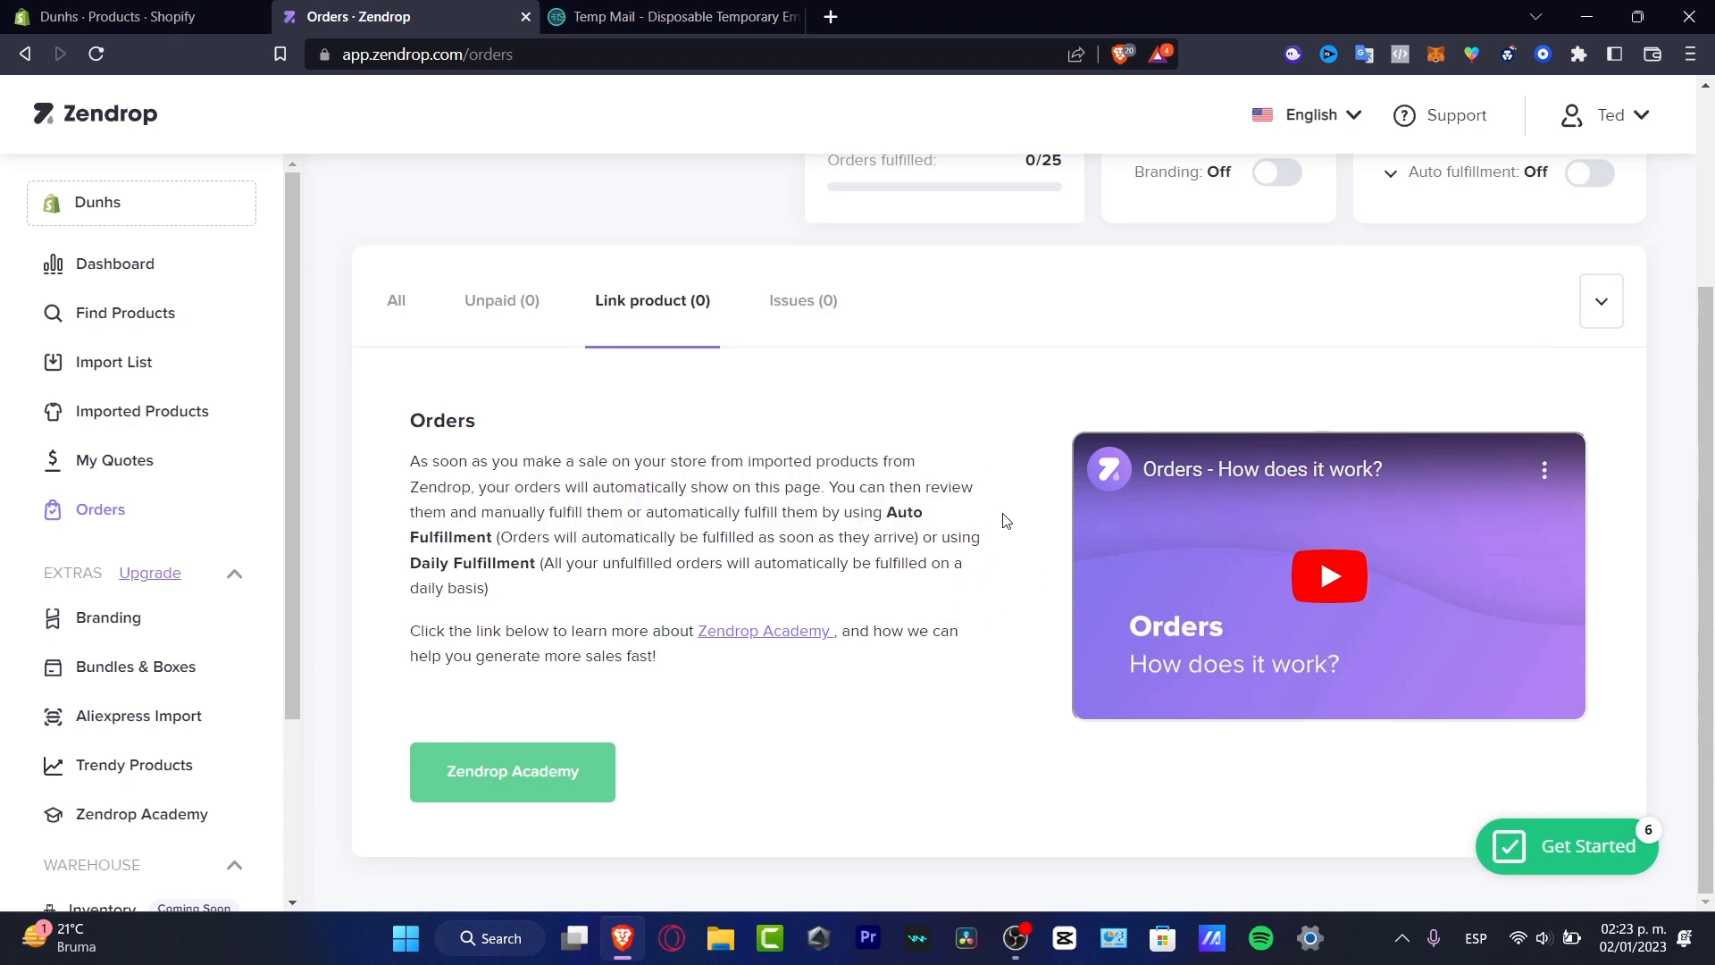
scroll(1003, 523, up, 3)
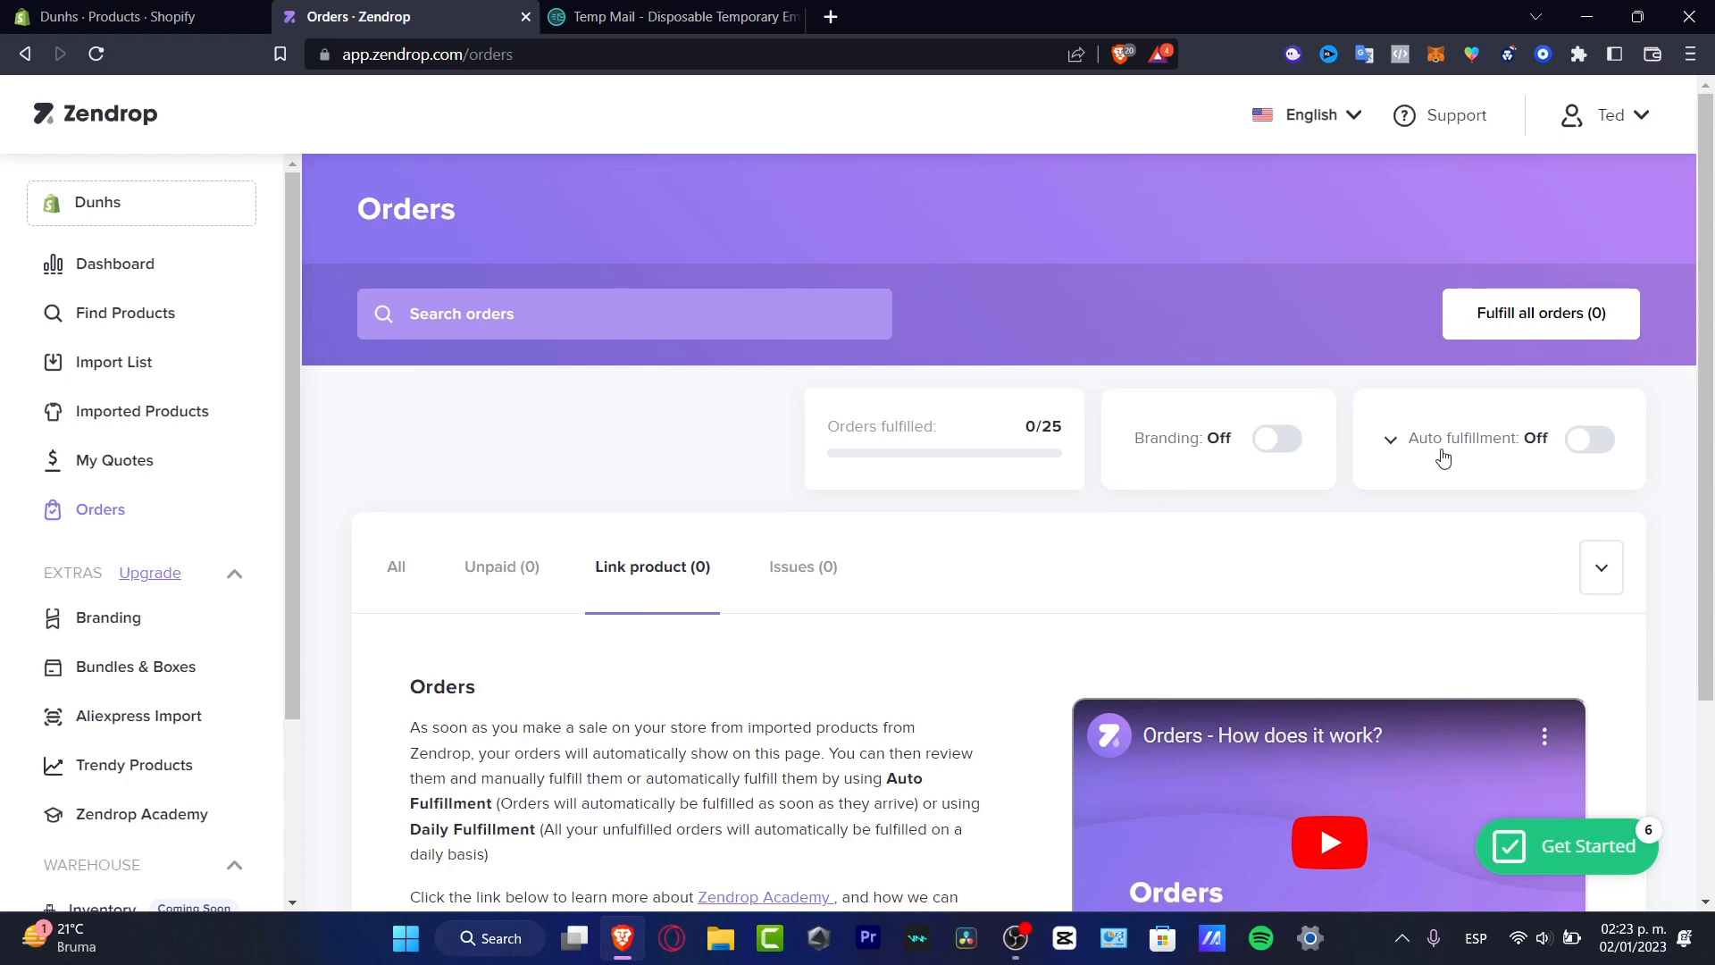
click(1590, 440)
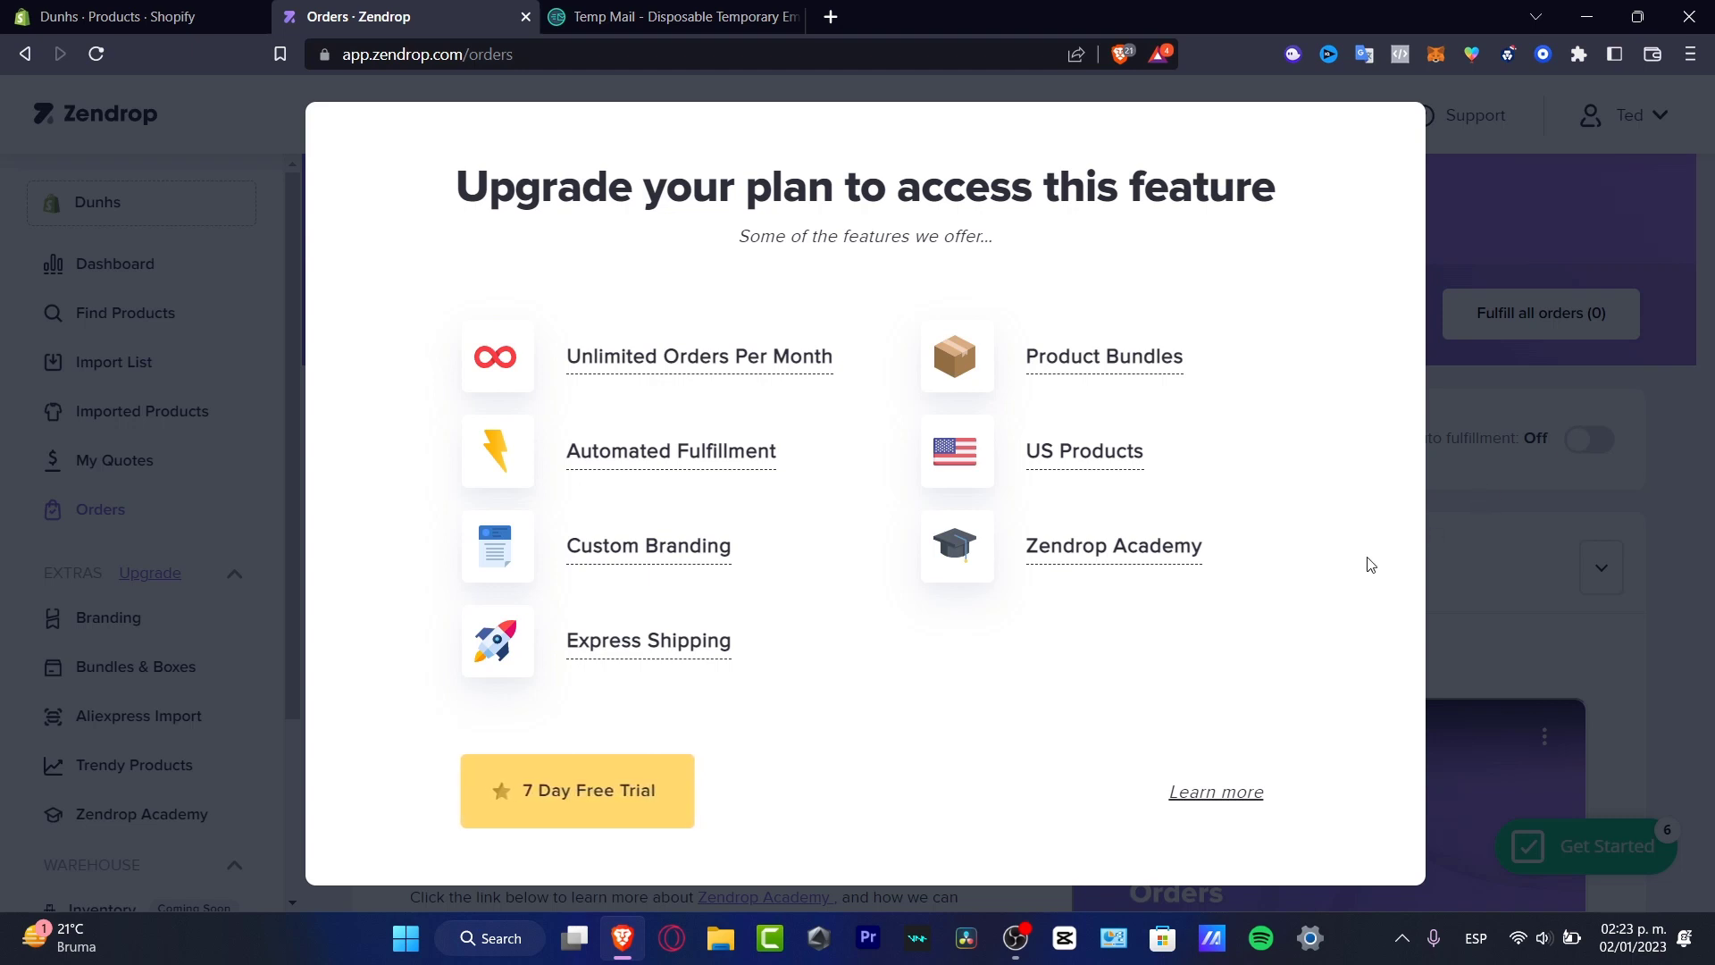
Start the Pro plan's 7 Day Free Trial, reaching the $49.00-every-30-days approval page.
click(617, 790)
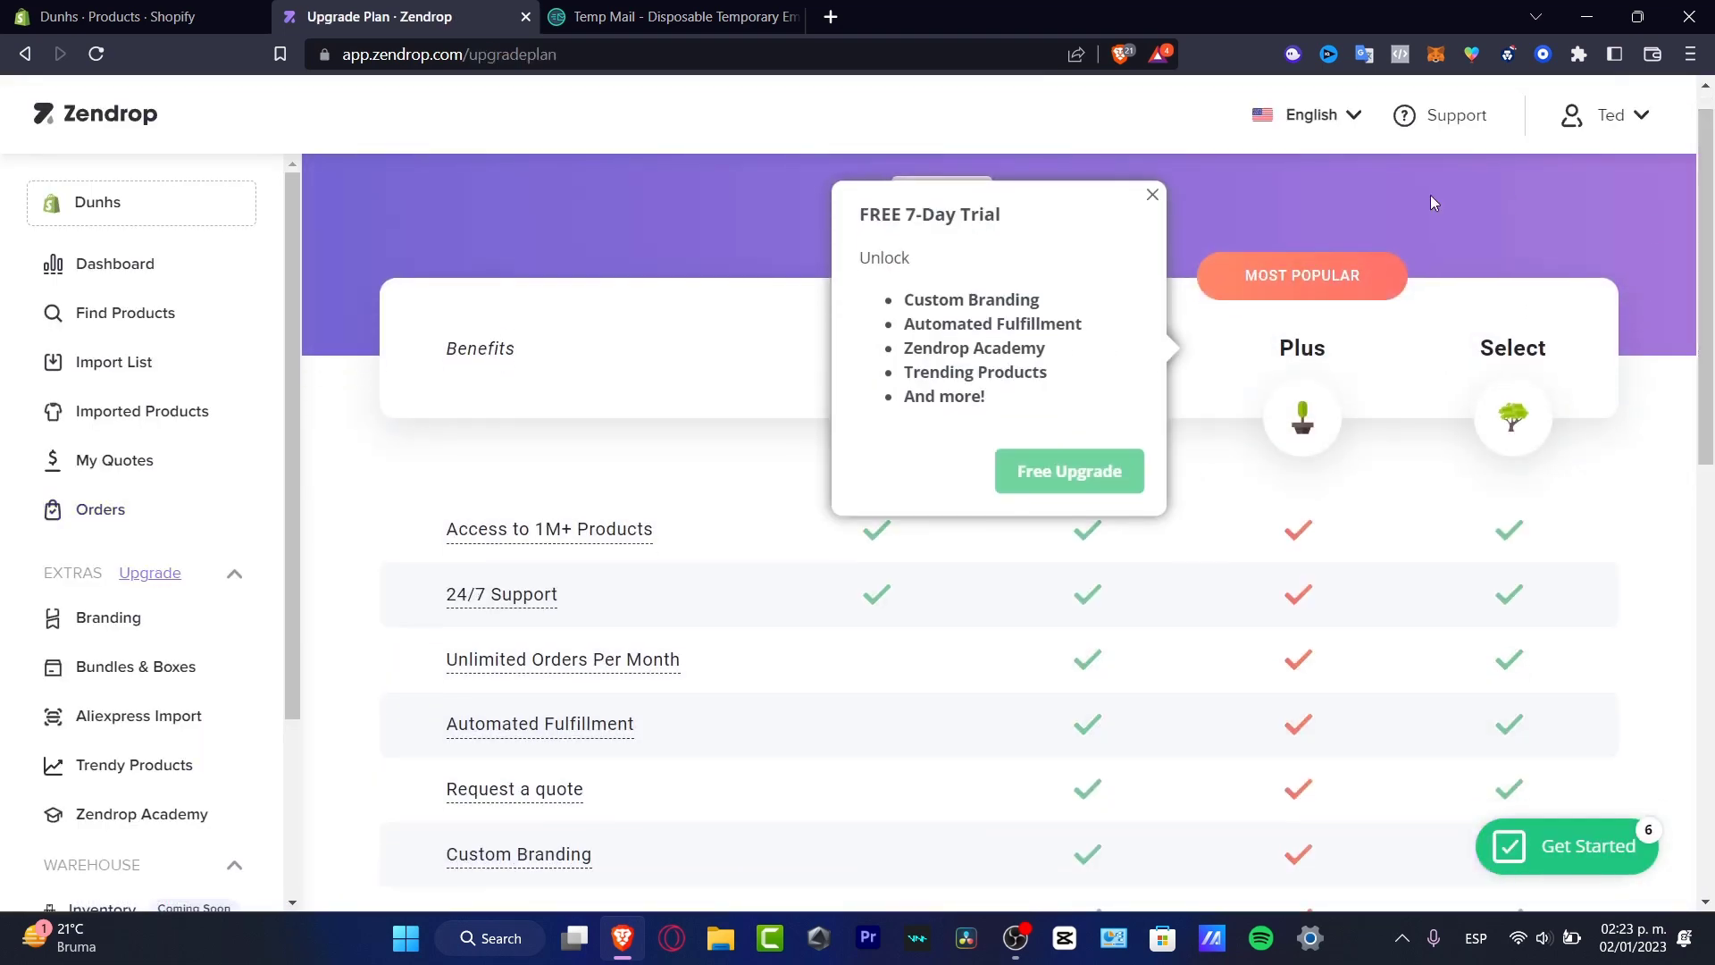
click(1153, 195)
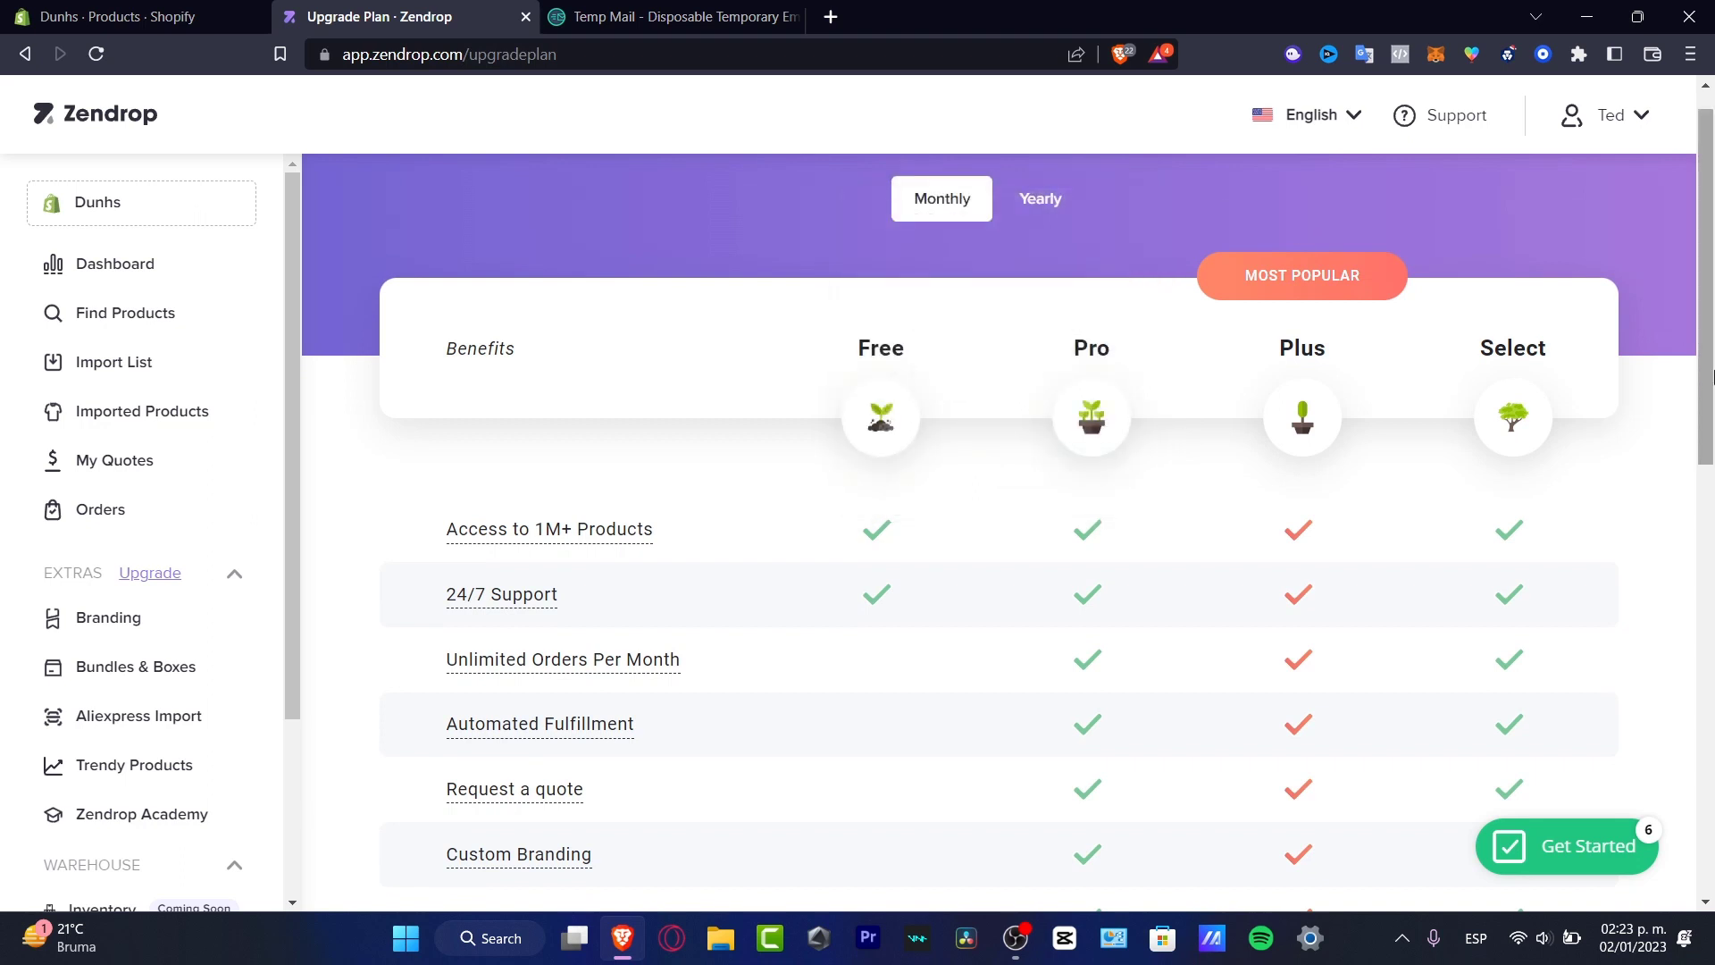
drag(1709, 343, 1710, 815)
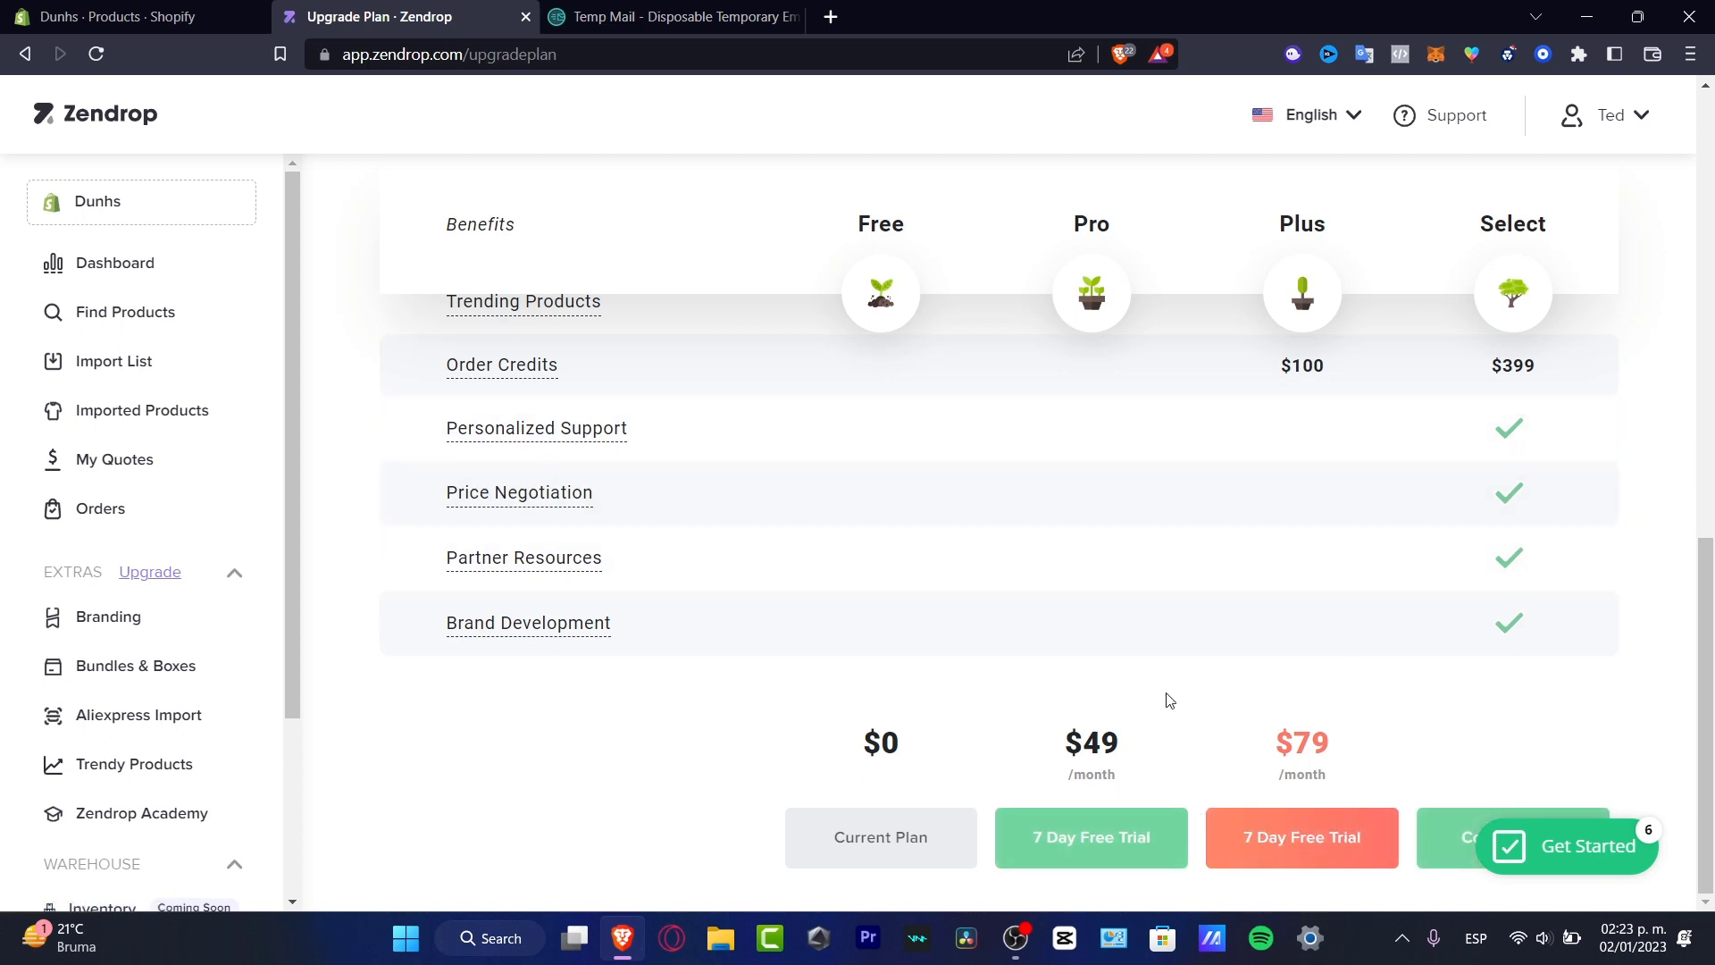
click(1138, 851)
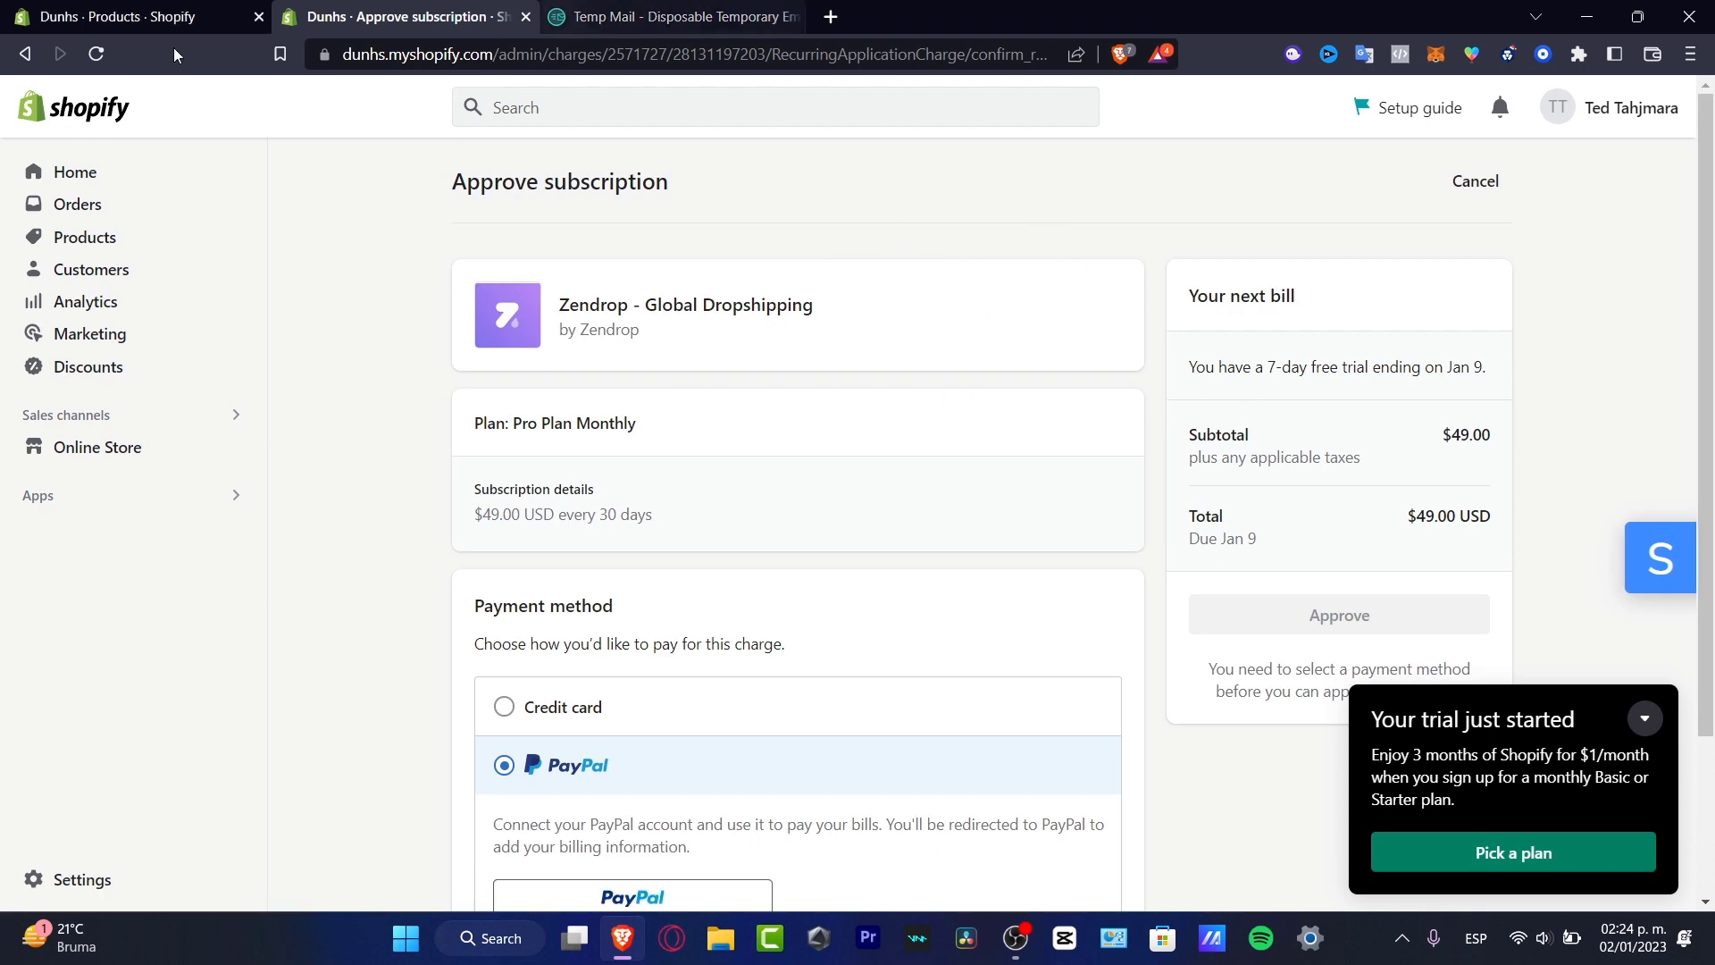
Go back from Shopify's Approve subscription page to Zendrop's Upgrade Plan comparison.
click(24, 55)
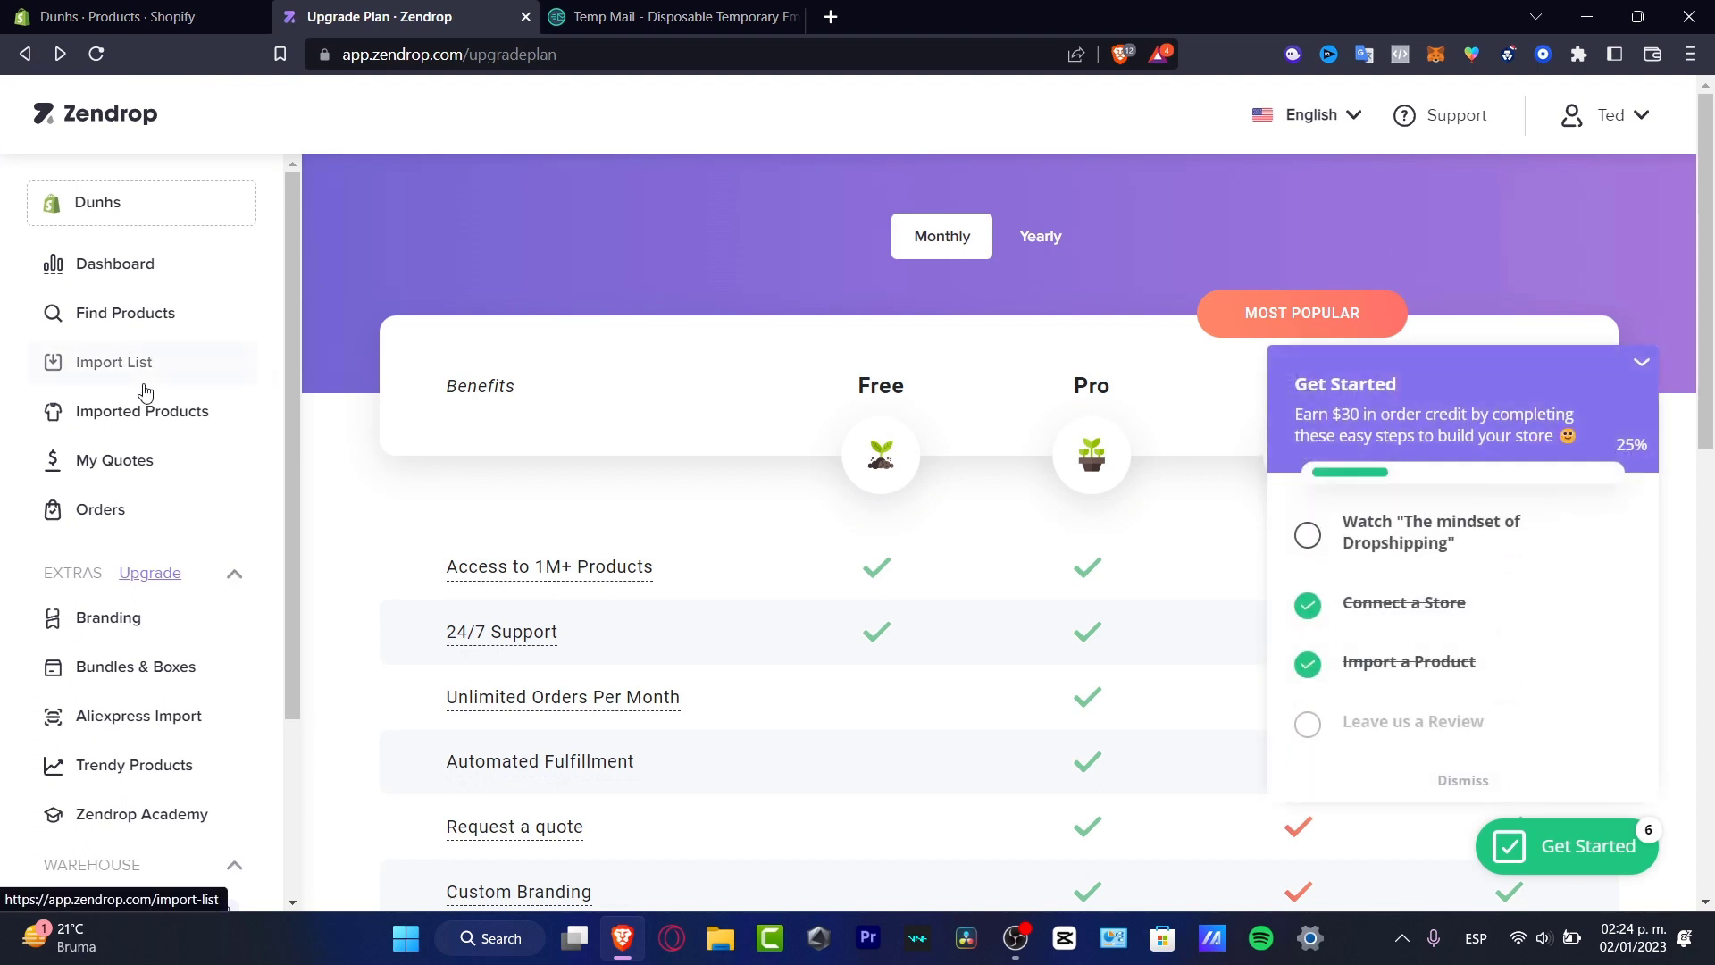
Check the Zendrop dashboard, the Orders to fulfill, Unpaid and Link product tabs, and the export options.
click(158, 254)
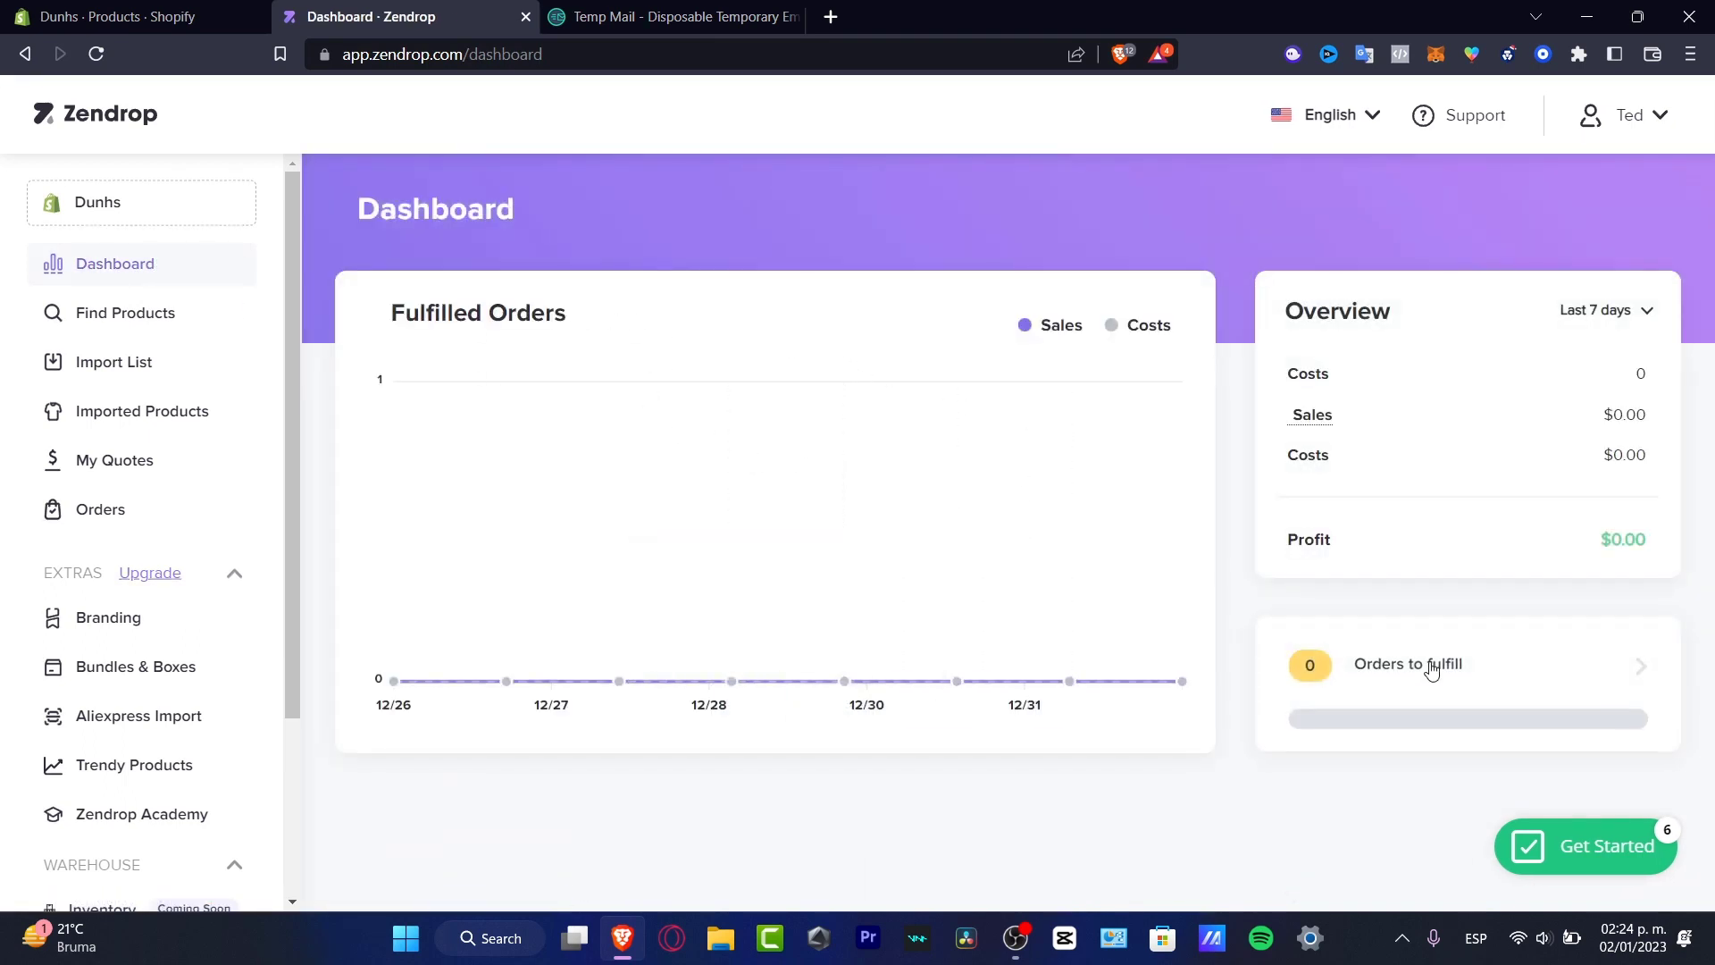
click(1480, 676)
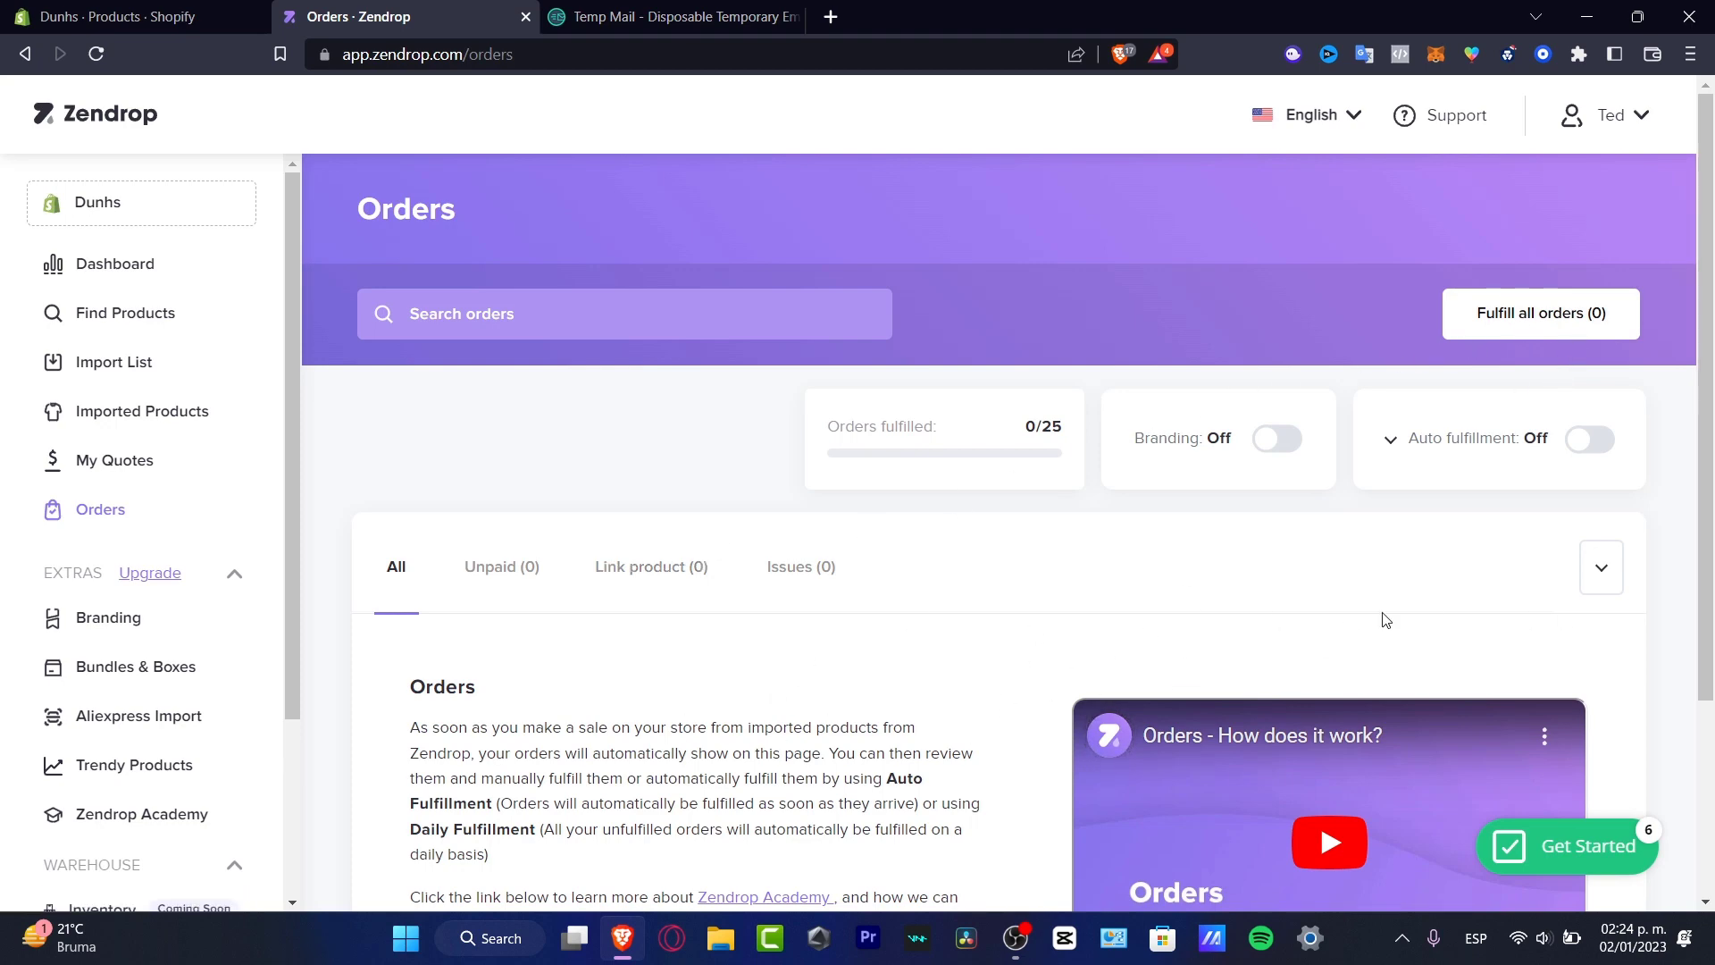
scroll(1086, 606, down, 3)
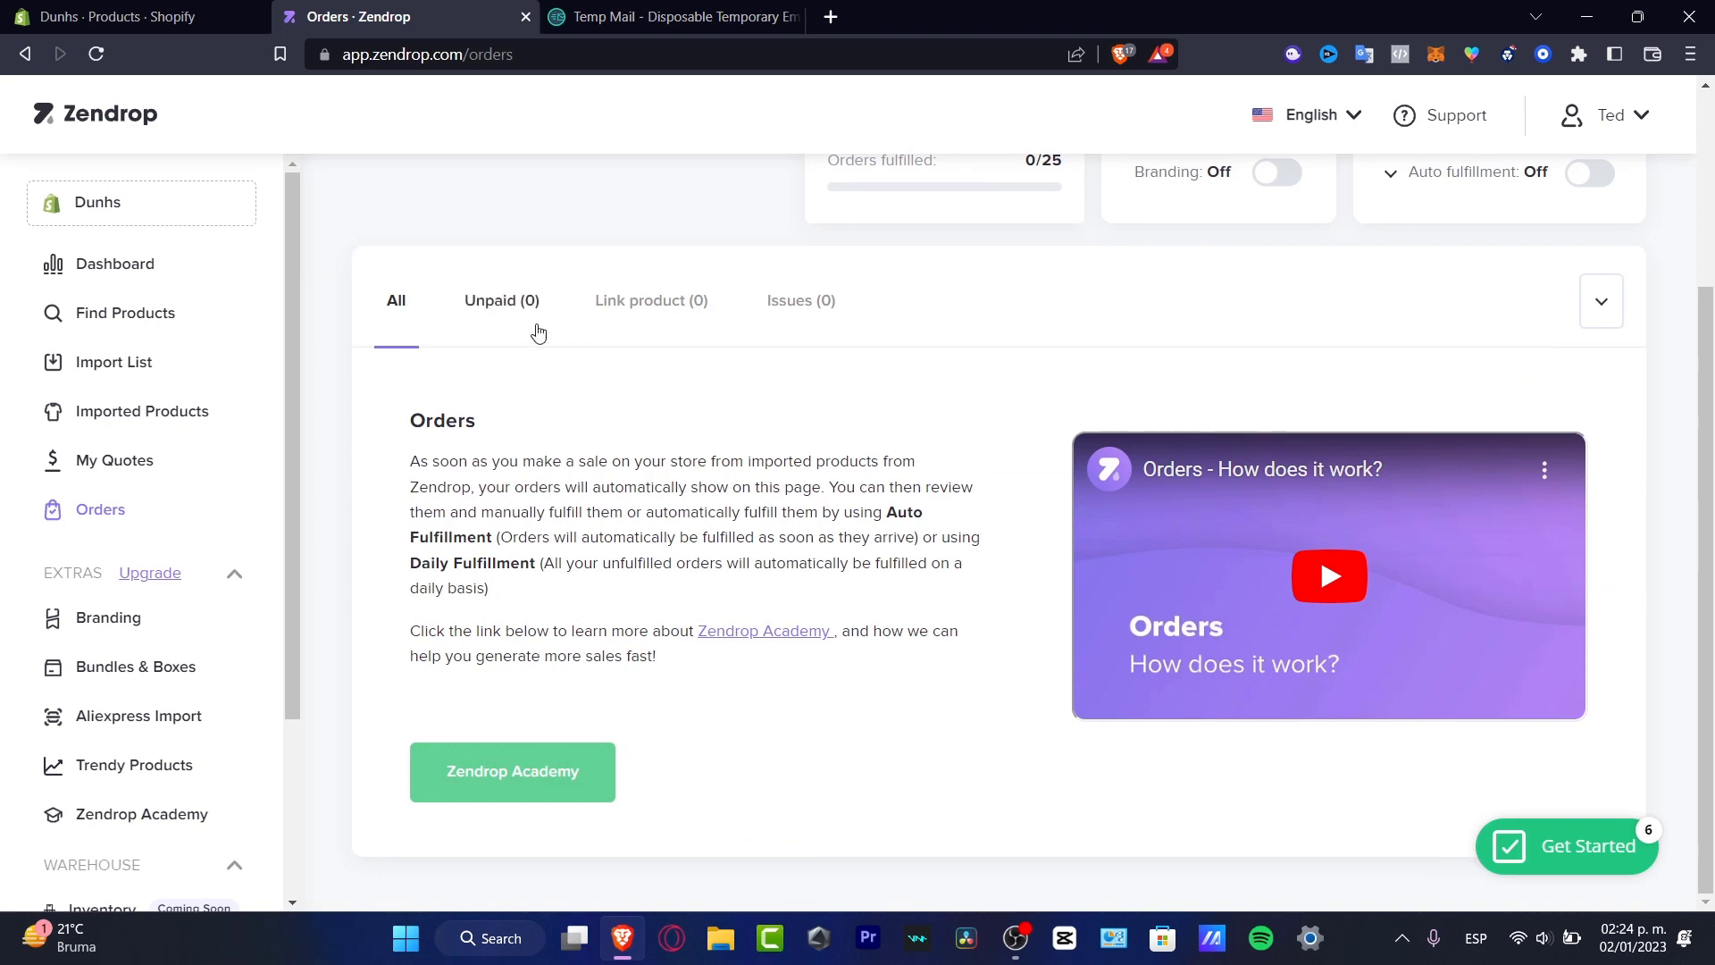
click(505, 304)
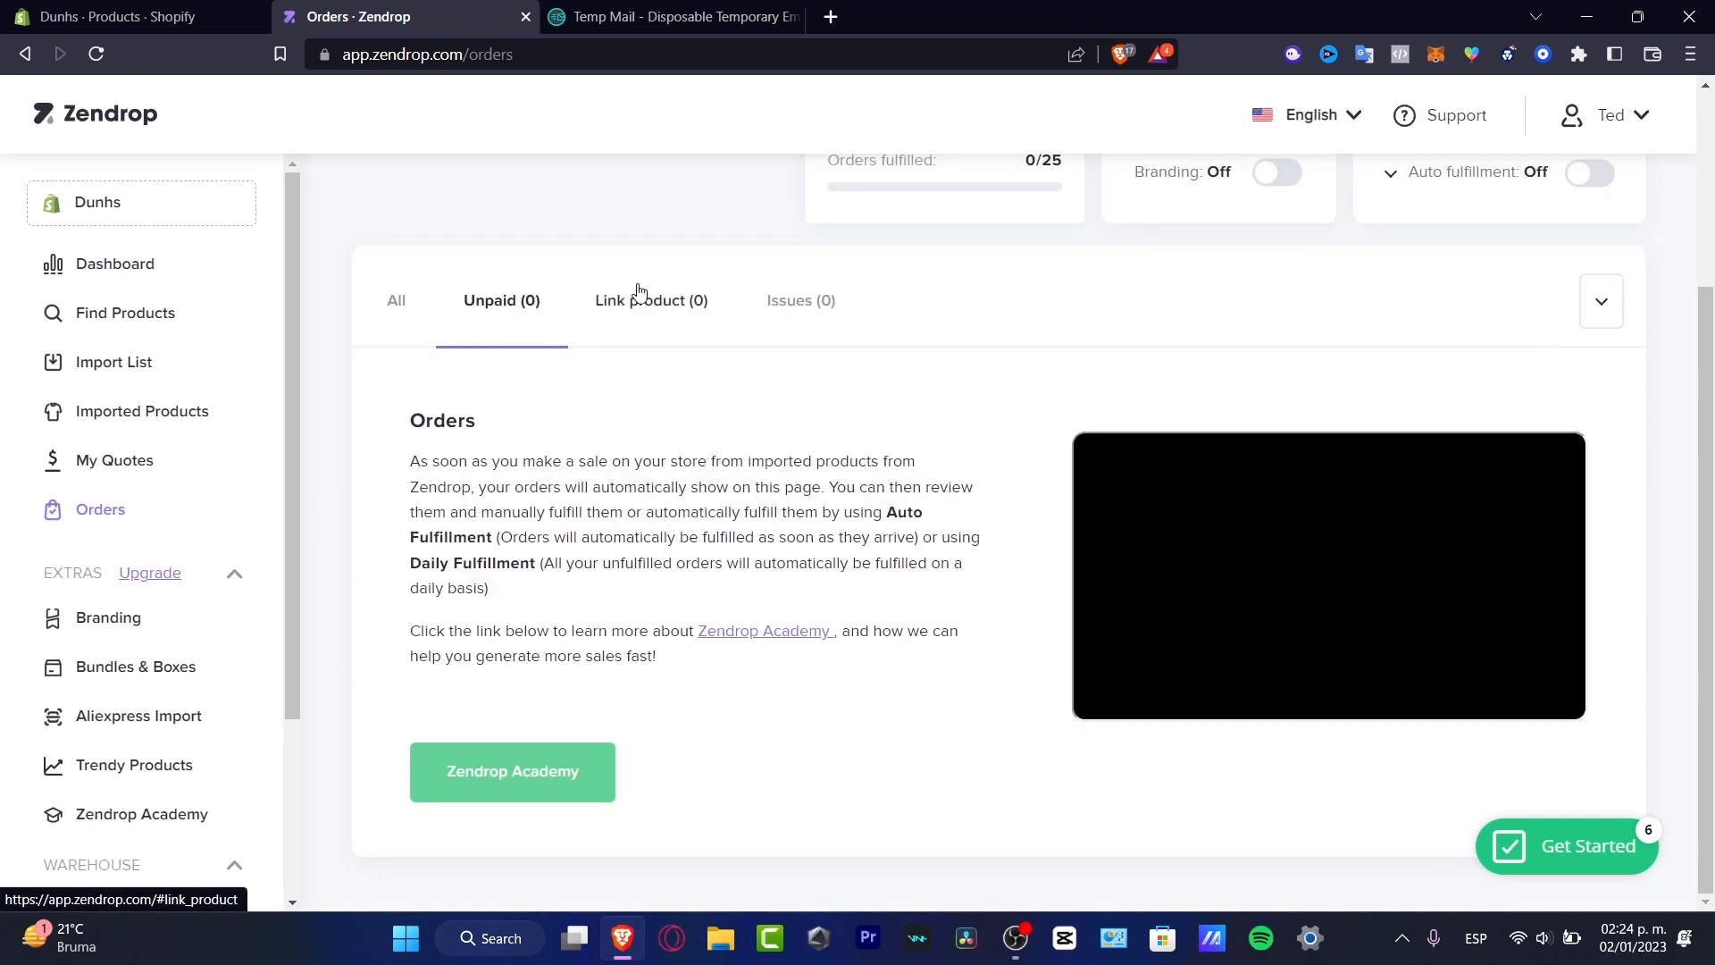
click(640, 300)
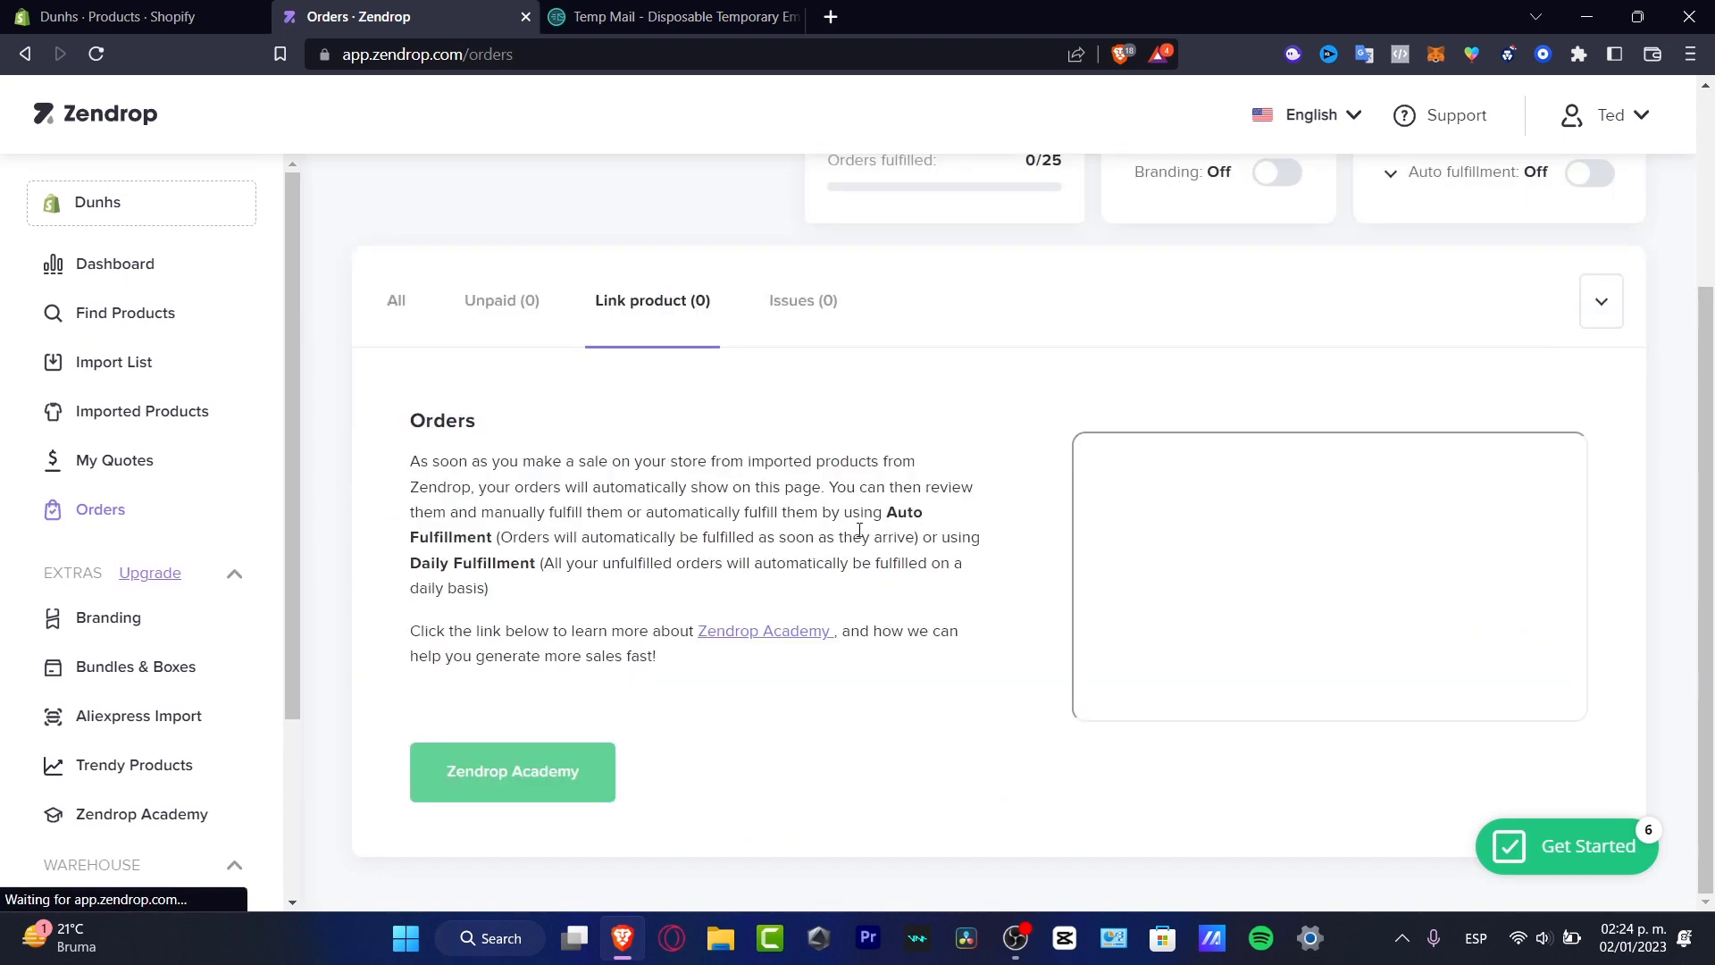
scroll(1605, 347, up, 1)
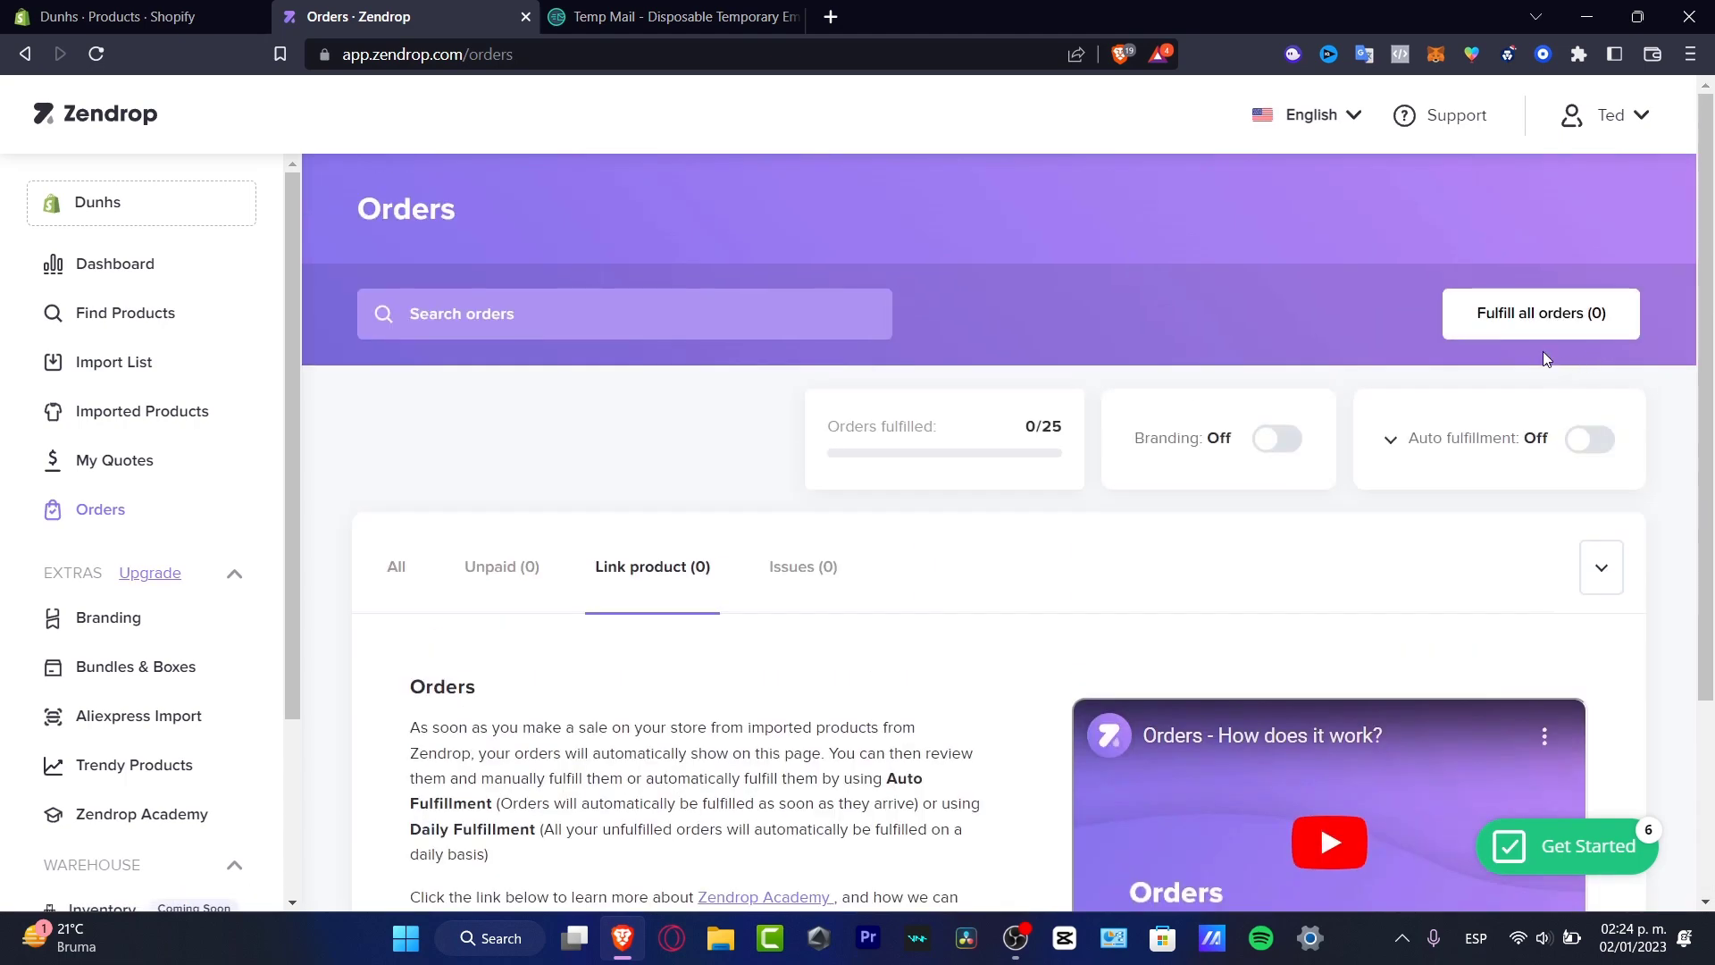
click(1611, 566)
click(1615, 572)
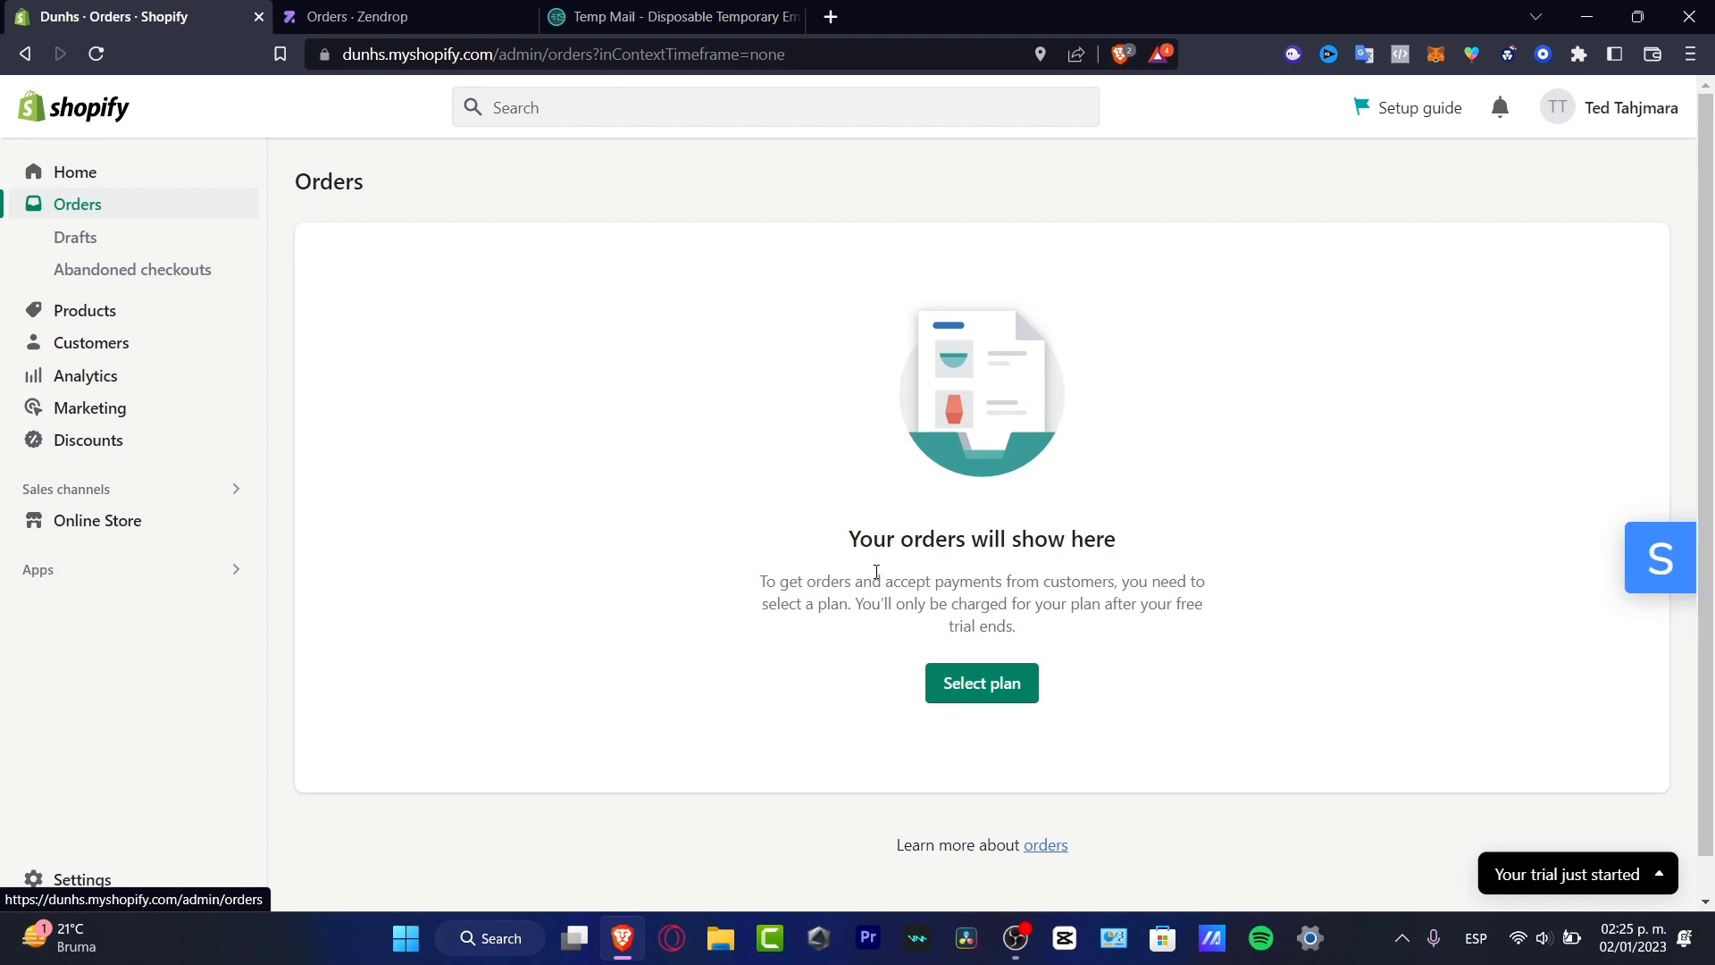
Check Shopify's empty Alerts panel, then return to the Zendrop orders tab.
click(385, 13)
click(217, 8)
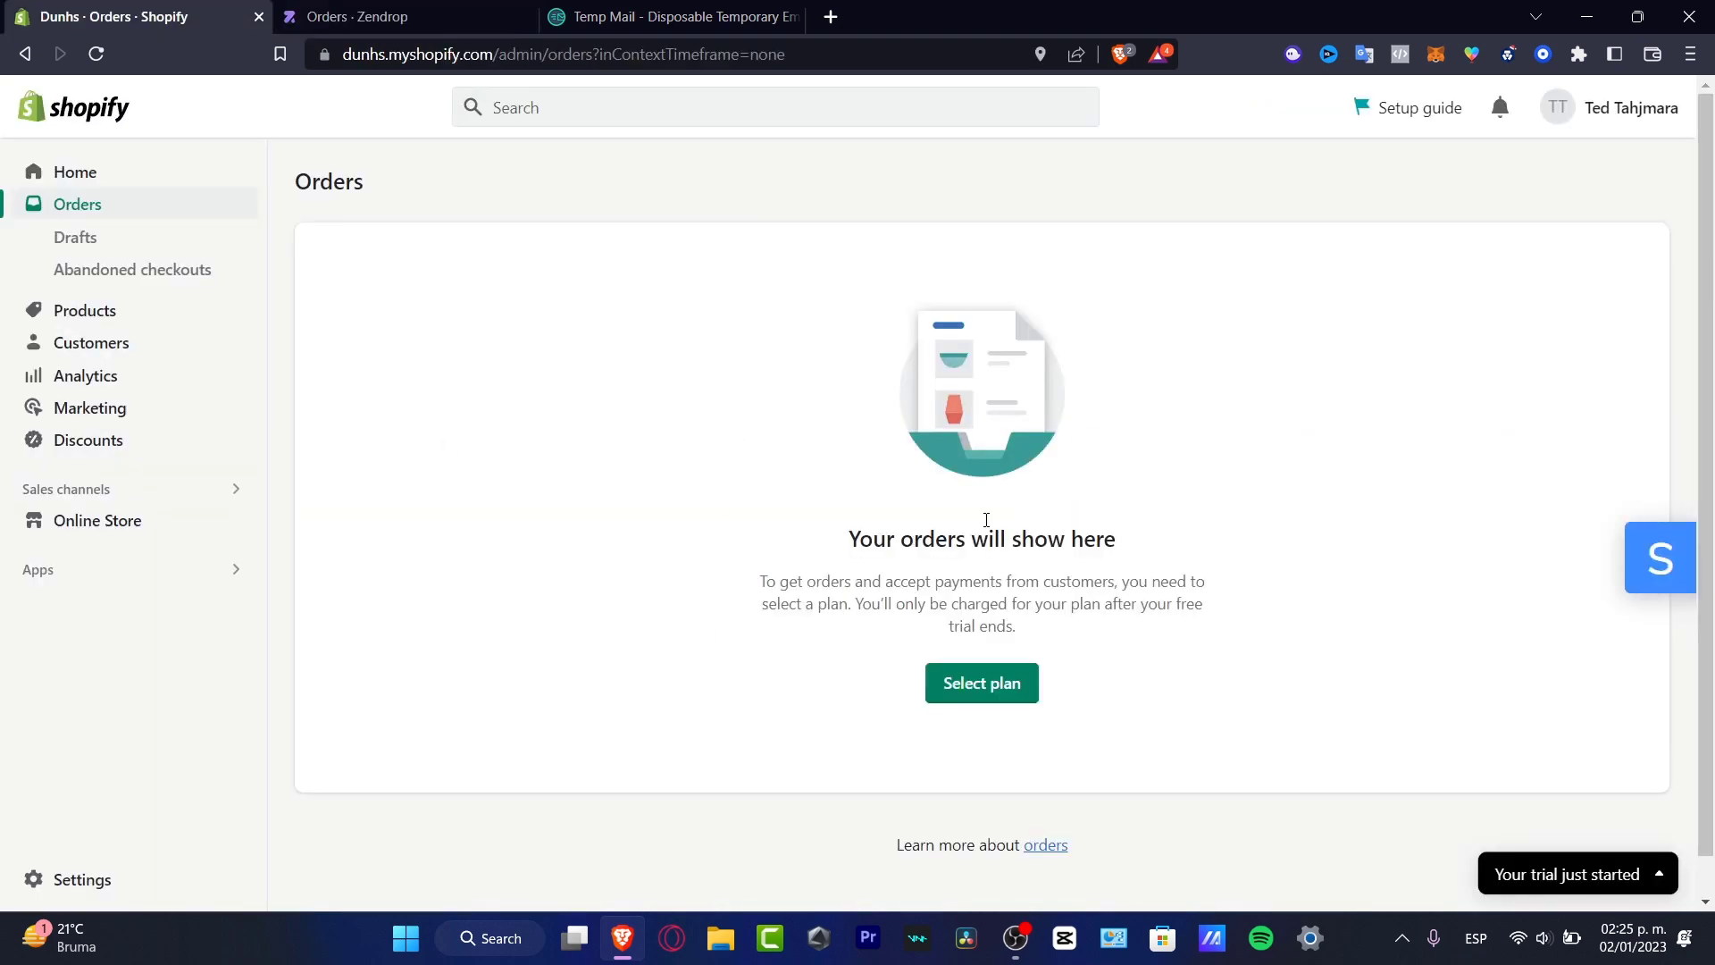
click(1503, 108)
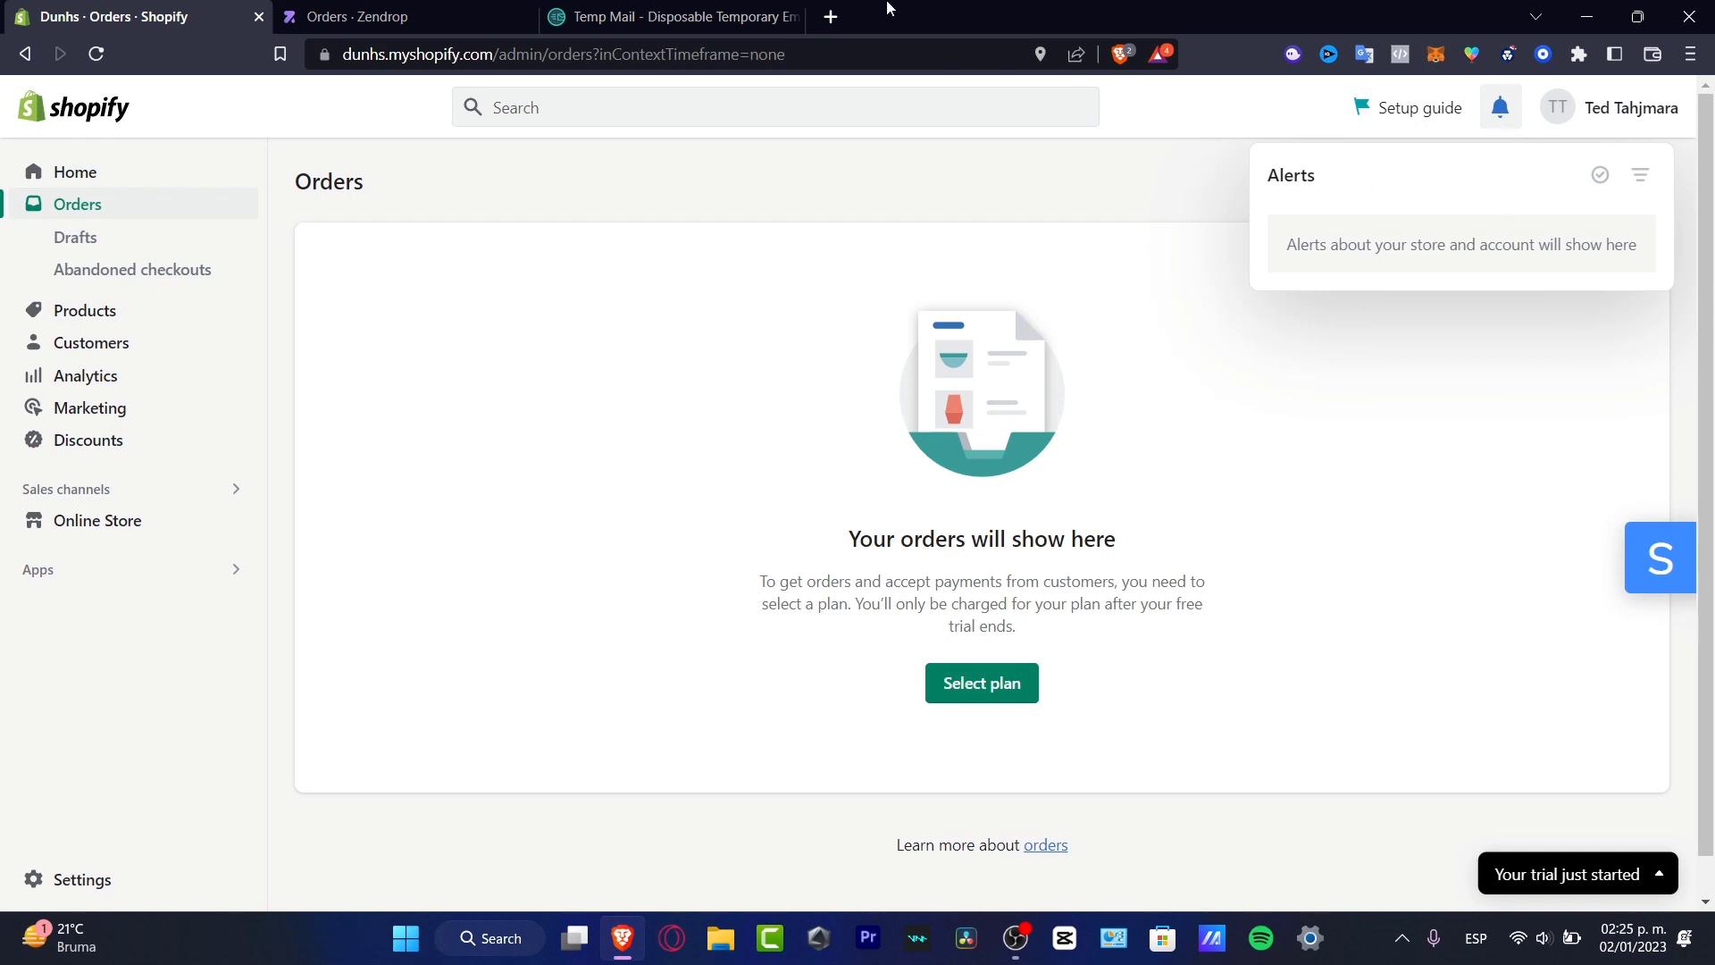
click(464, 11)
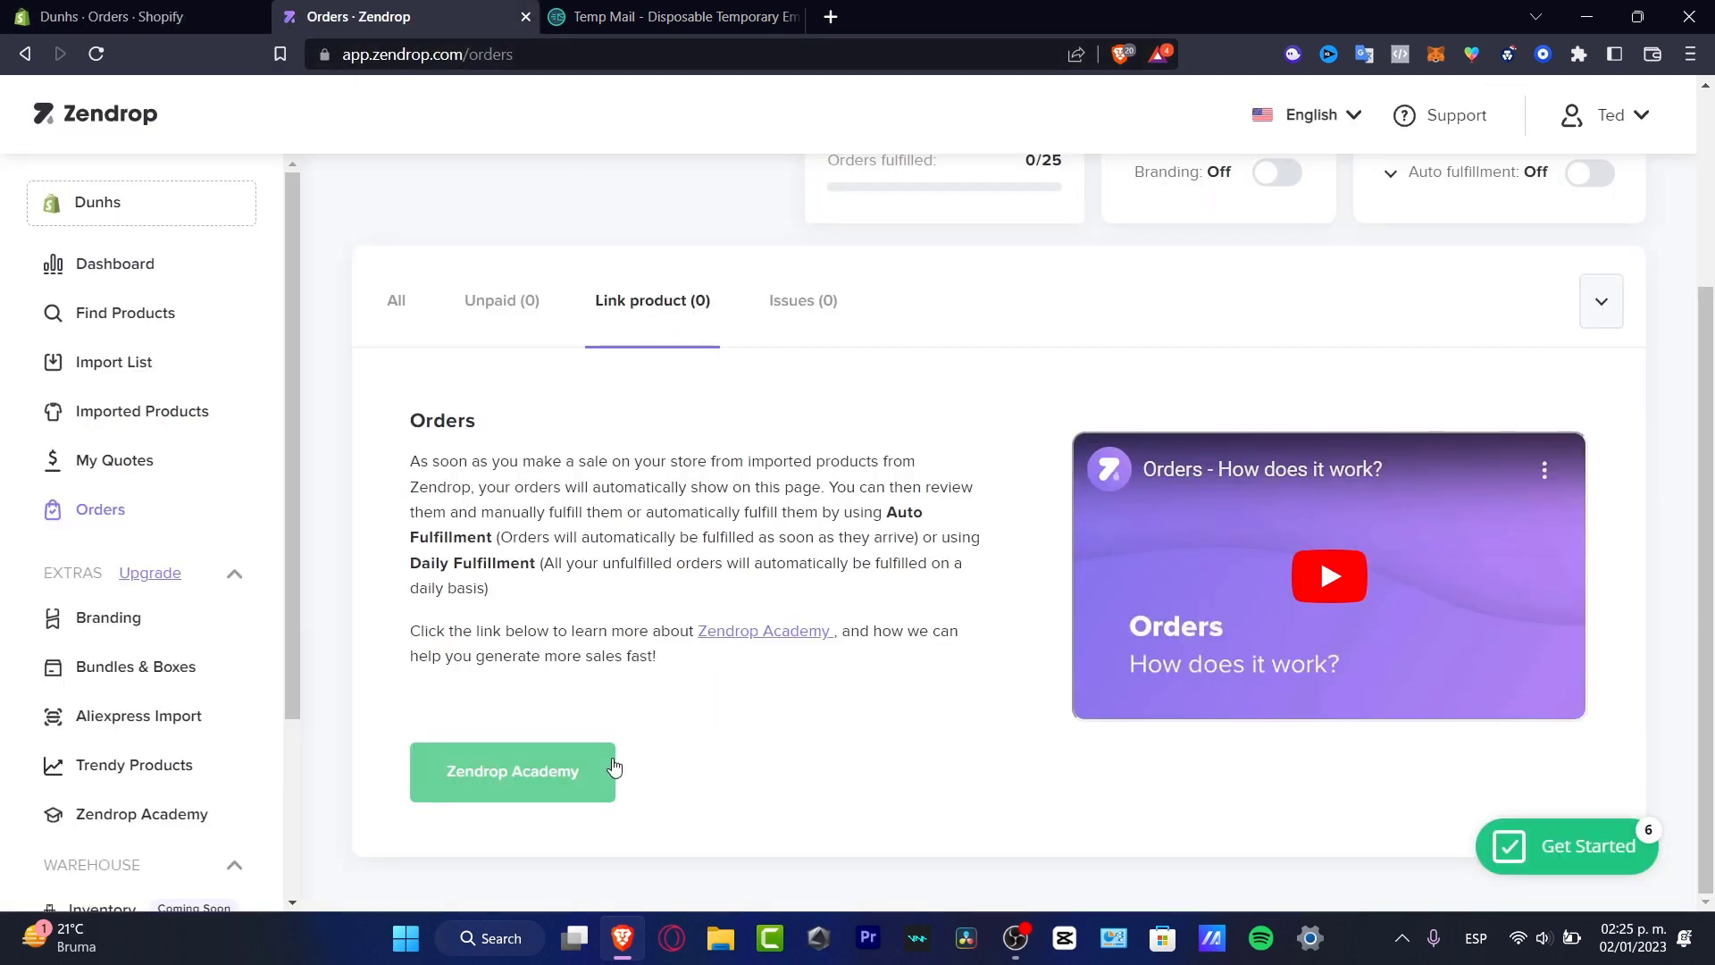
View Zendrop's Unpaid (0) orders, then return to the Shopify Orders tab.
click(518, 323)
scroll(1004, 651, down, 3)
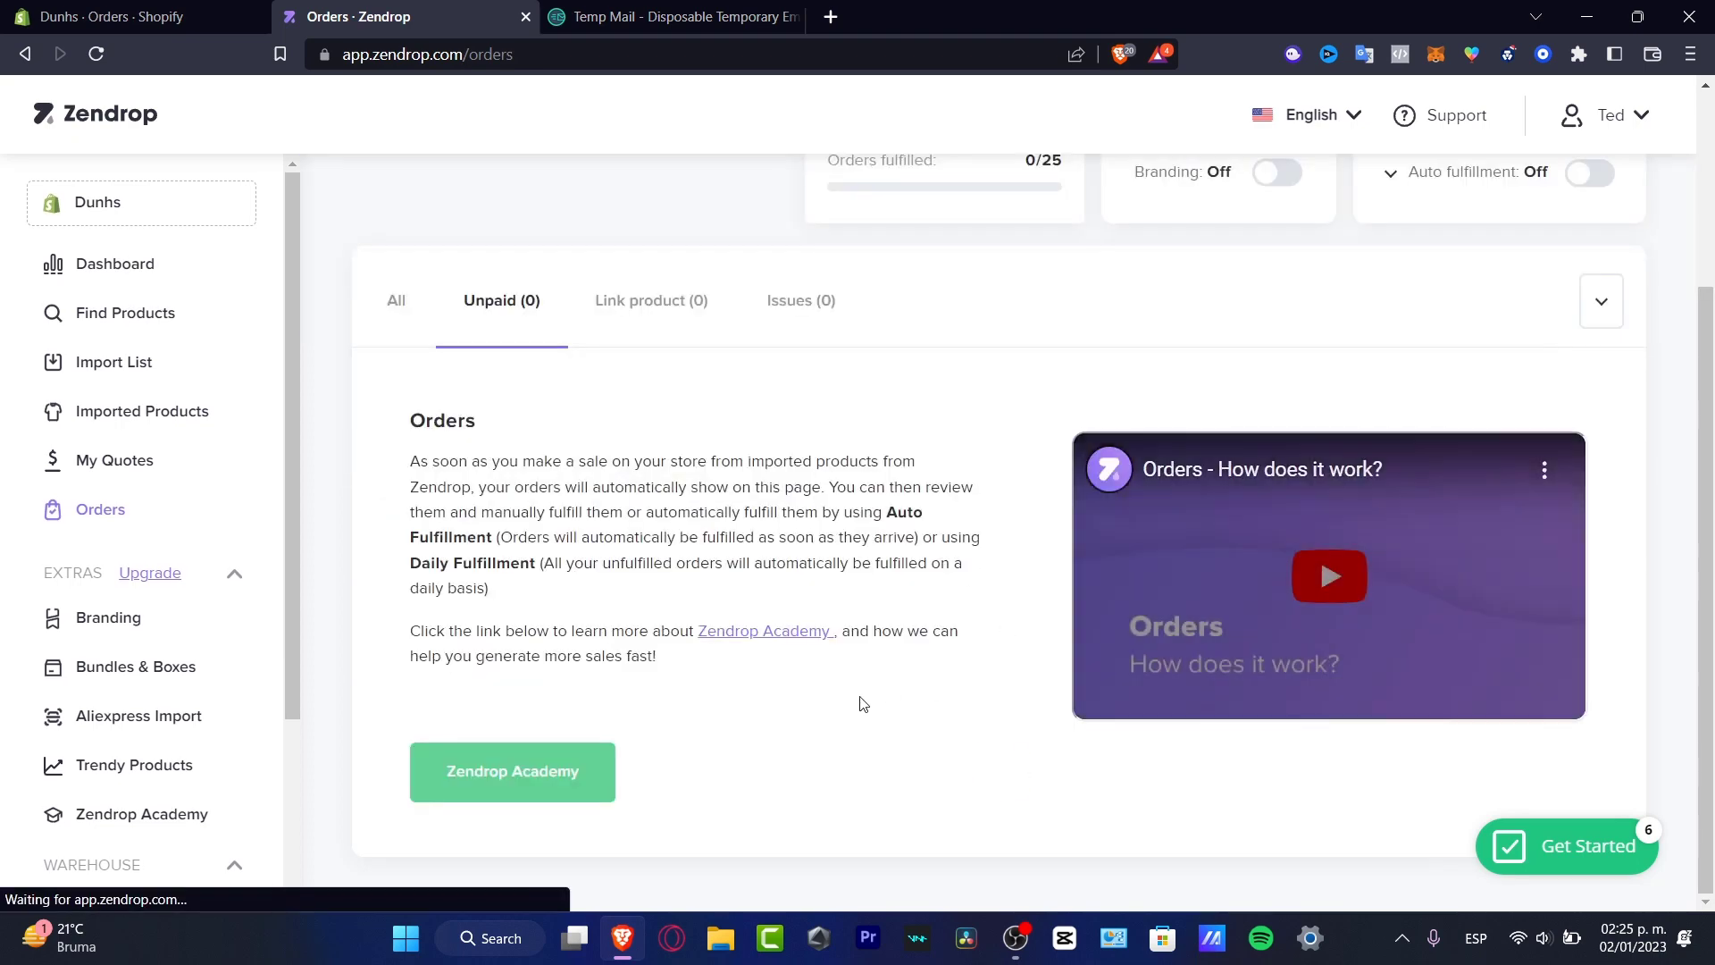
scroll(862, 701, up, 3)
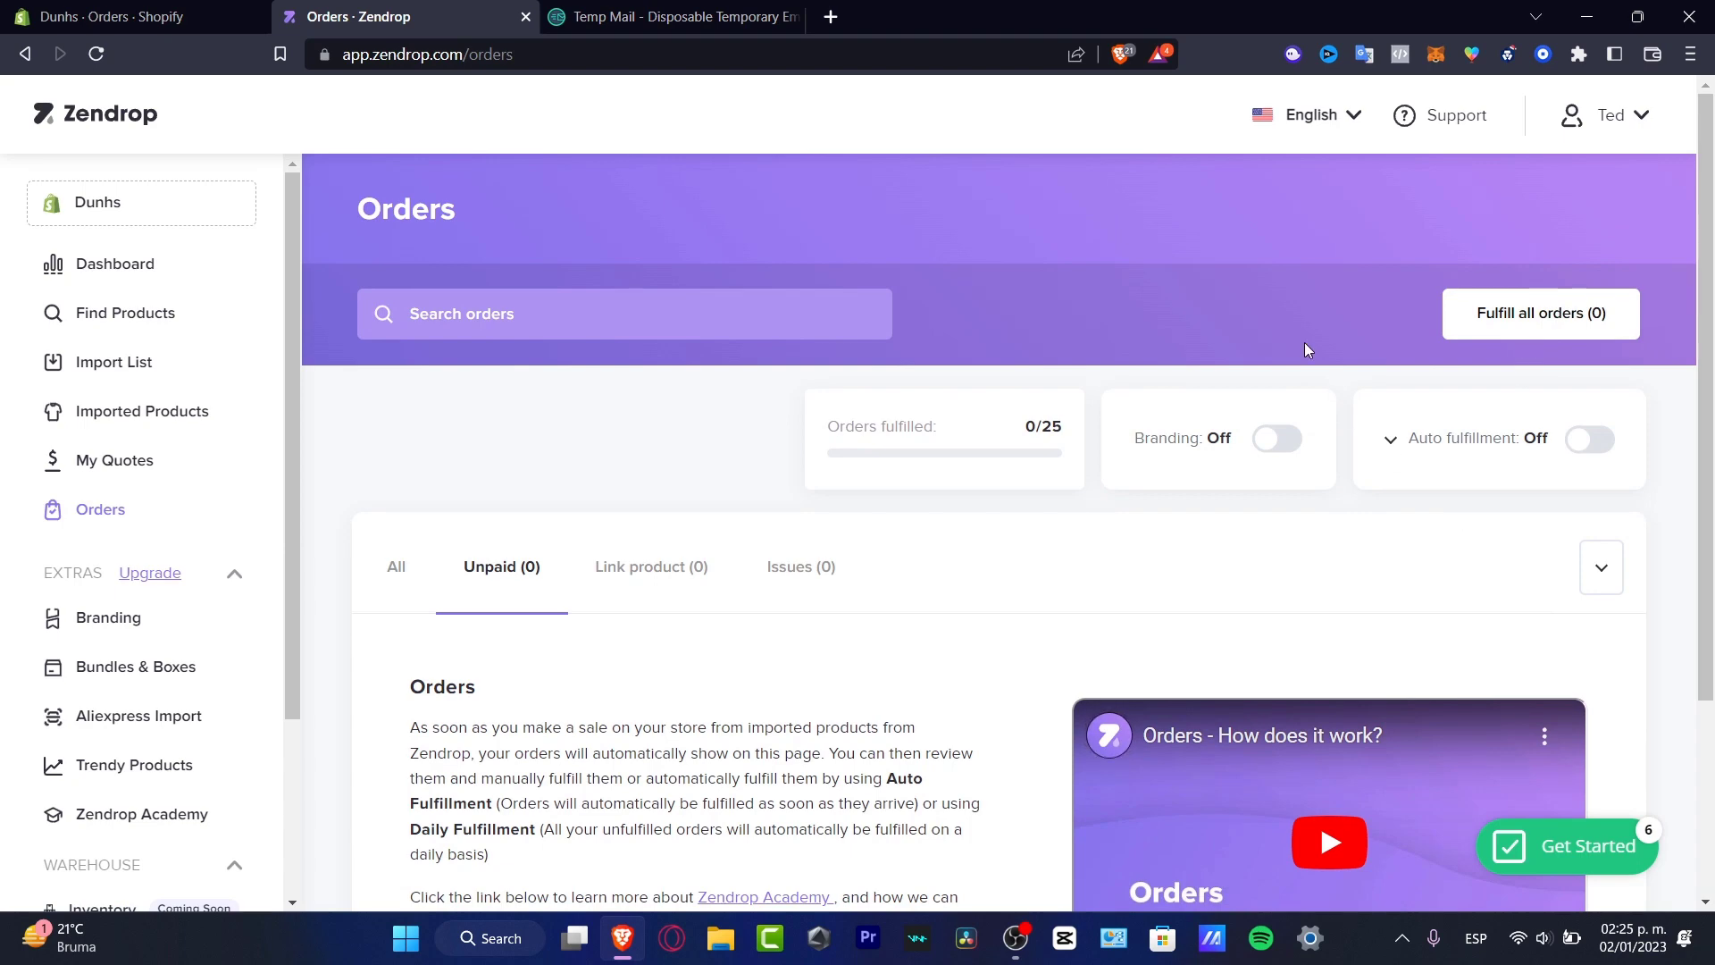
scroll(1361, 428, down, 3)
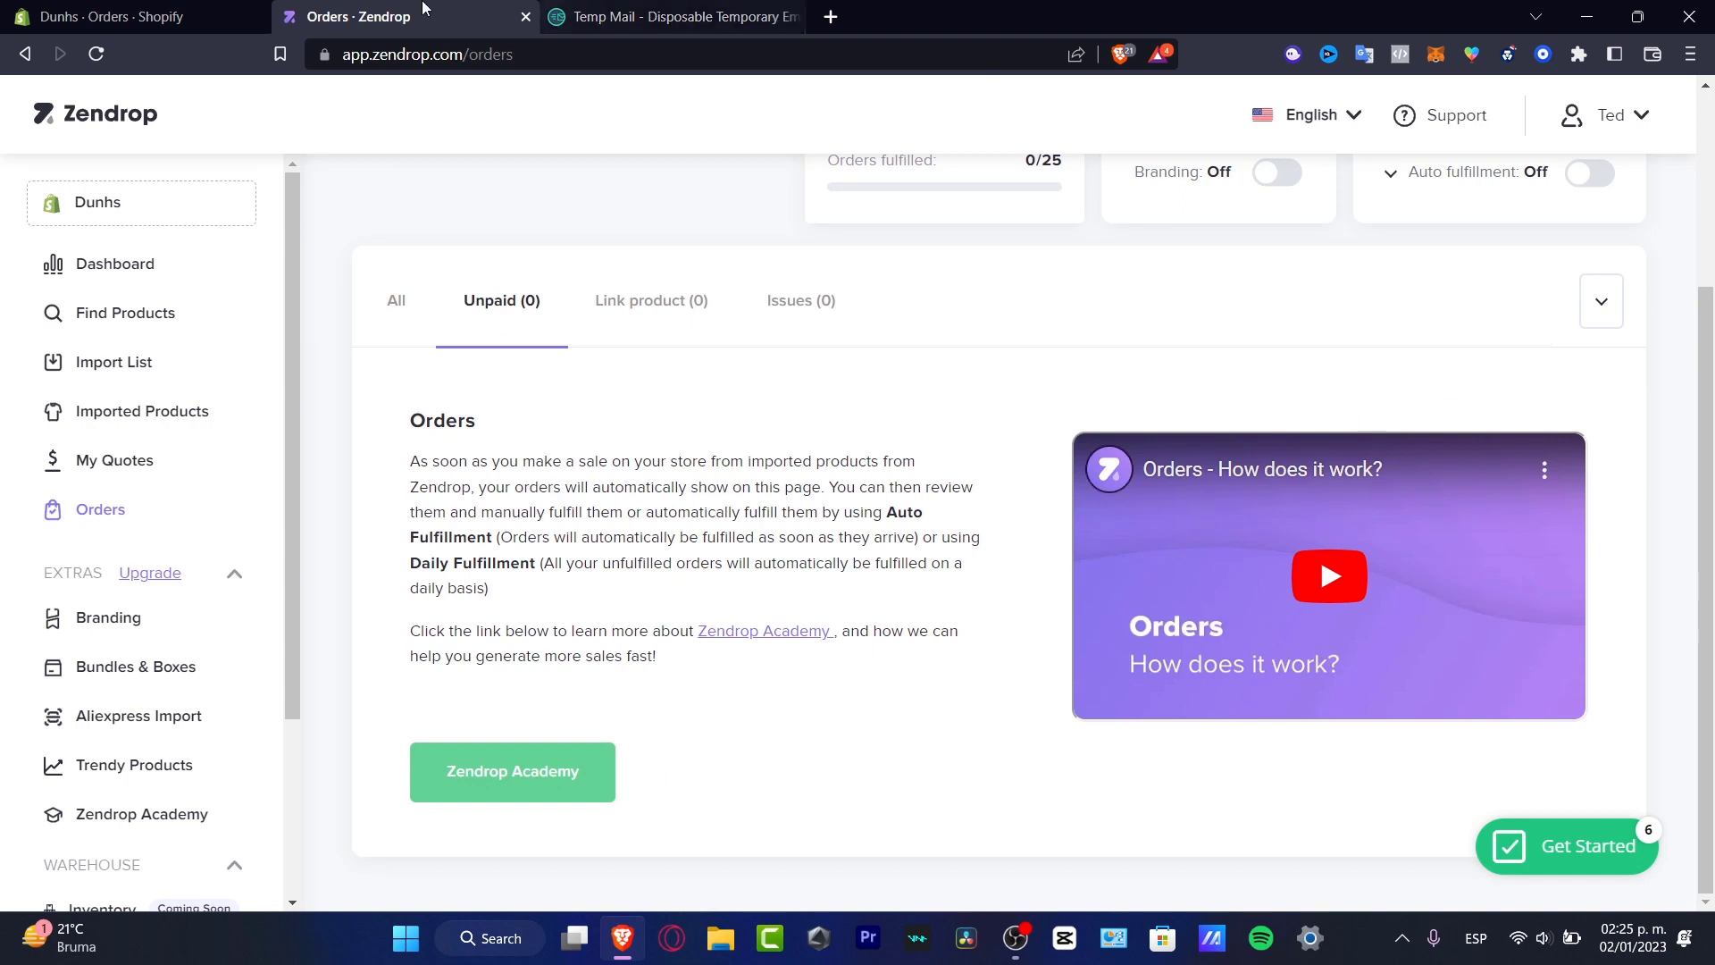
click(160, 16)
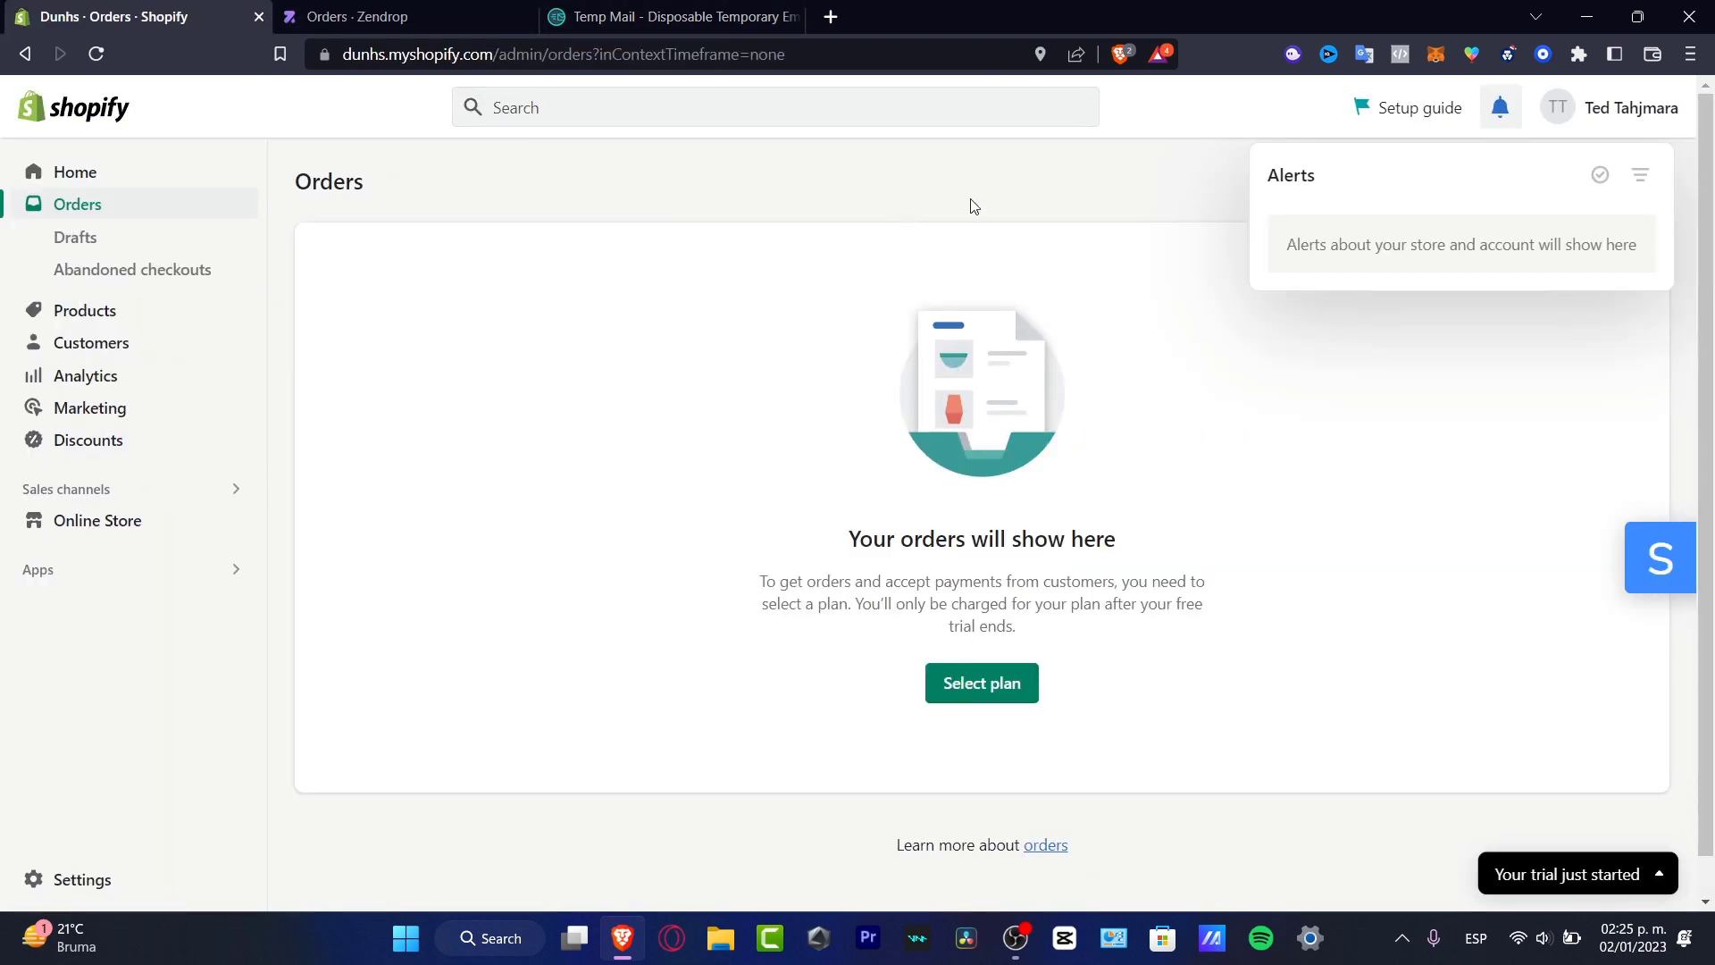
Open the Payments section of the Shopify store settings.
click(83, 881)
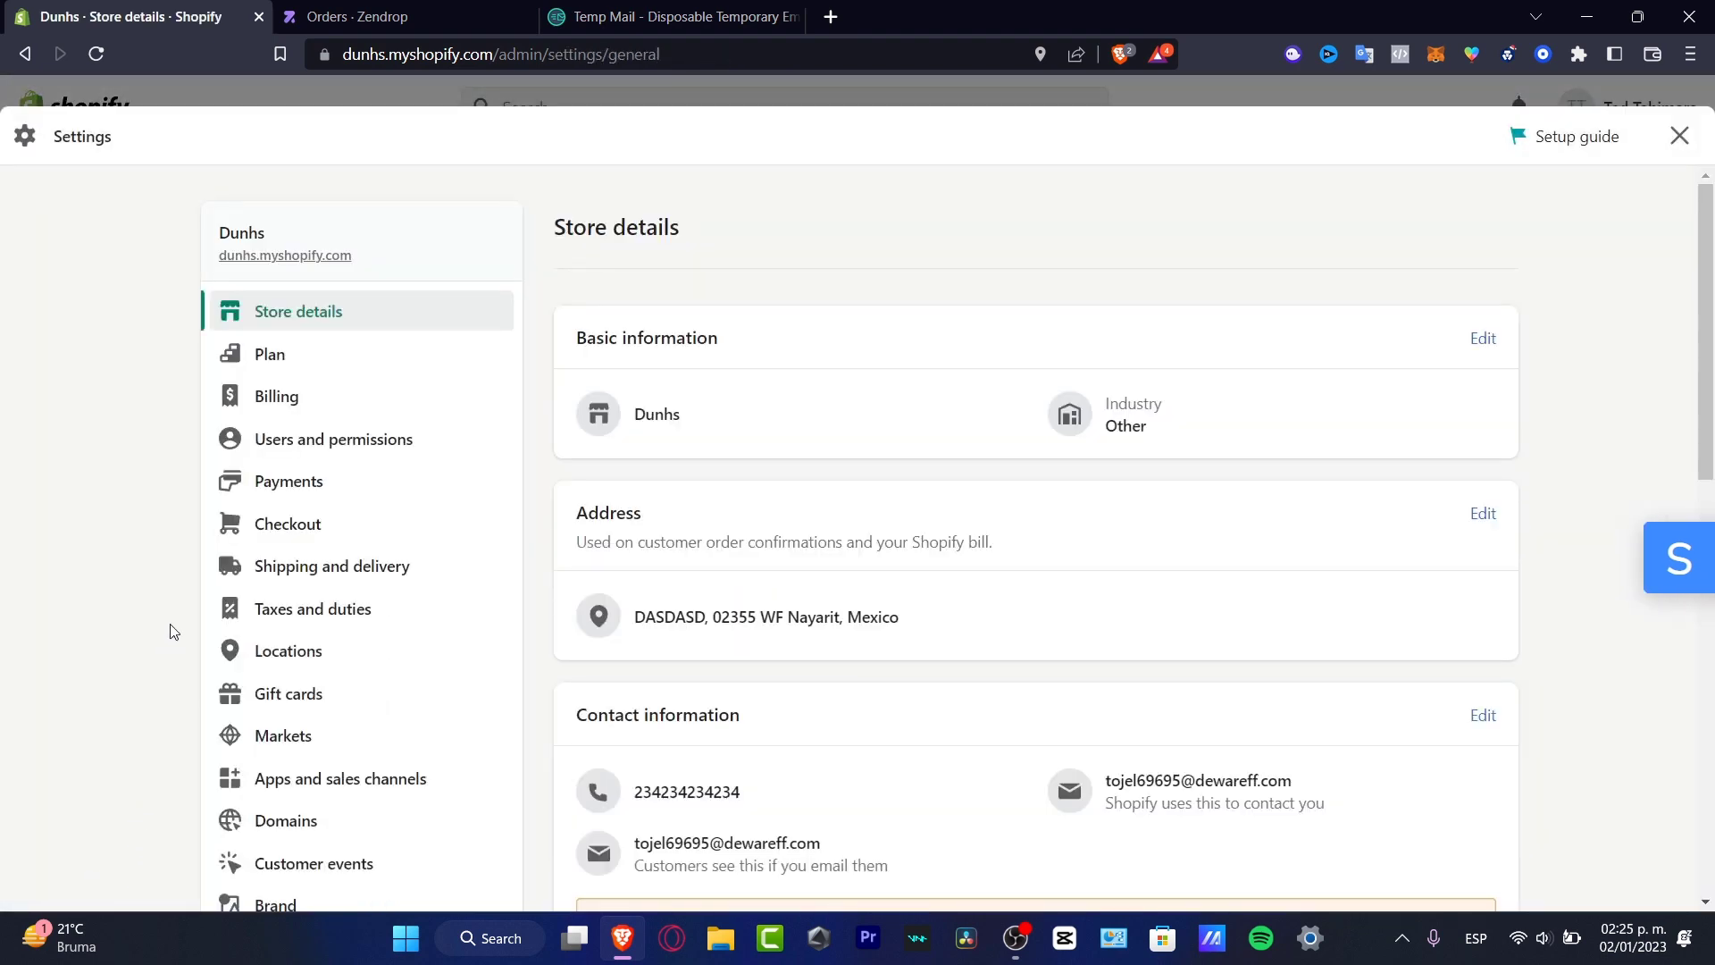
click(362, 474)
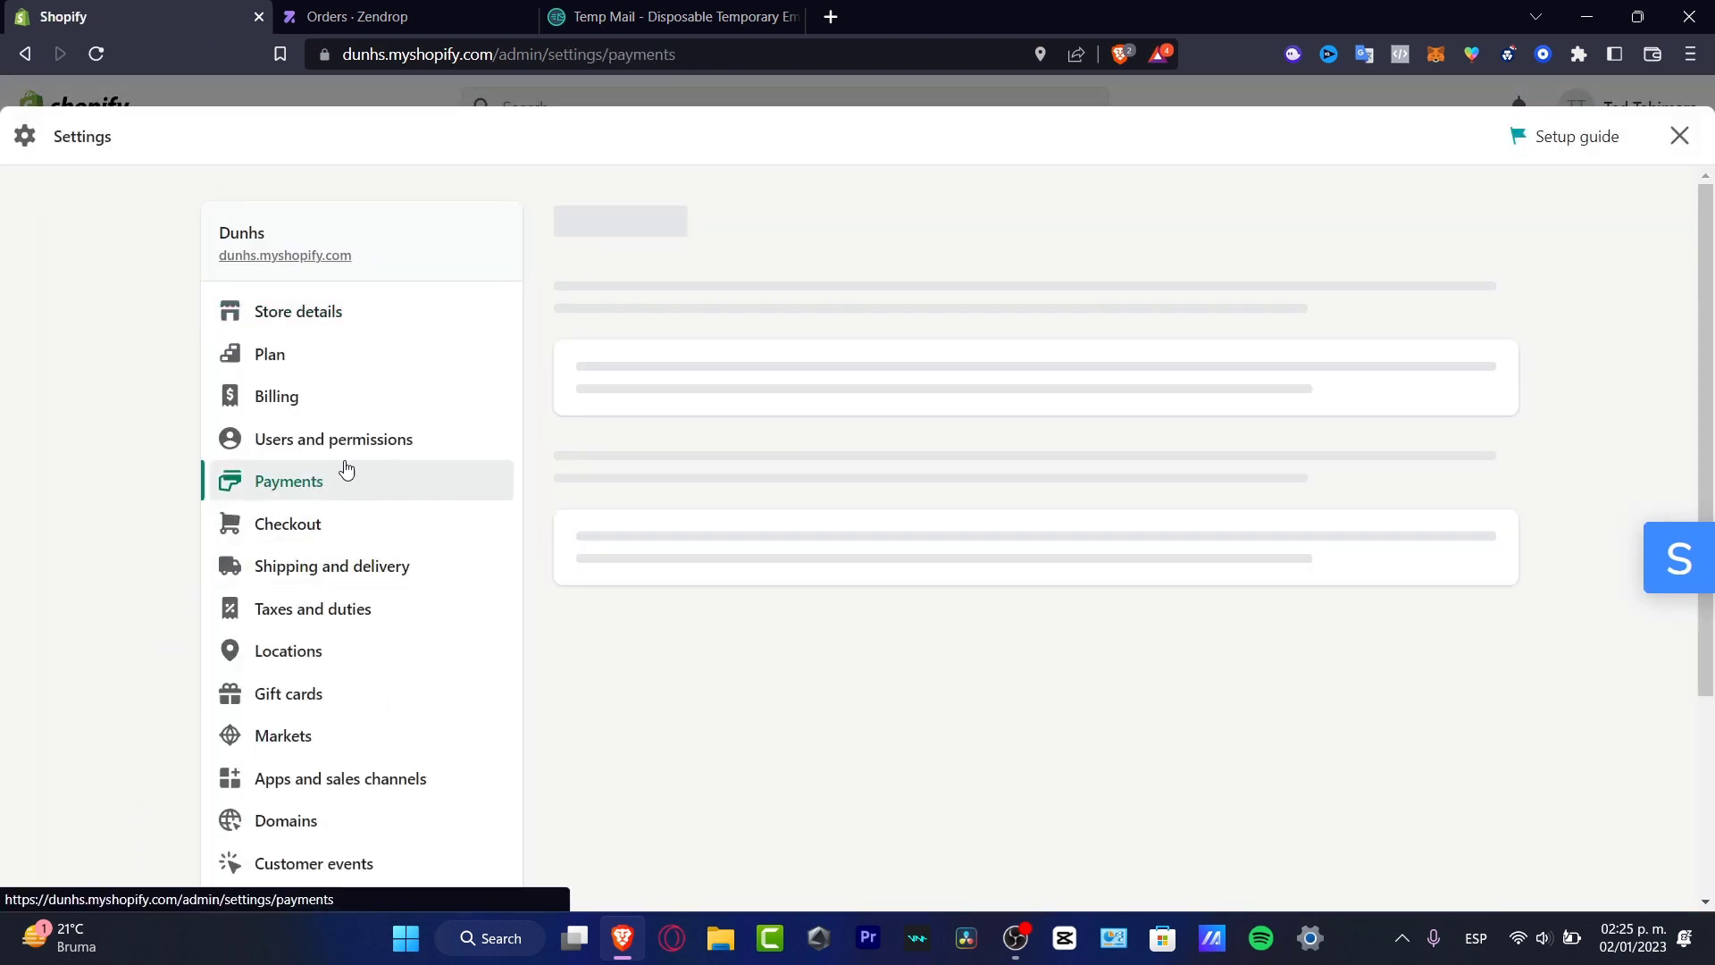